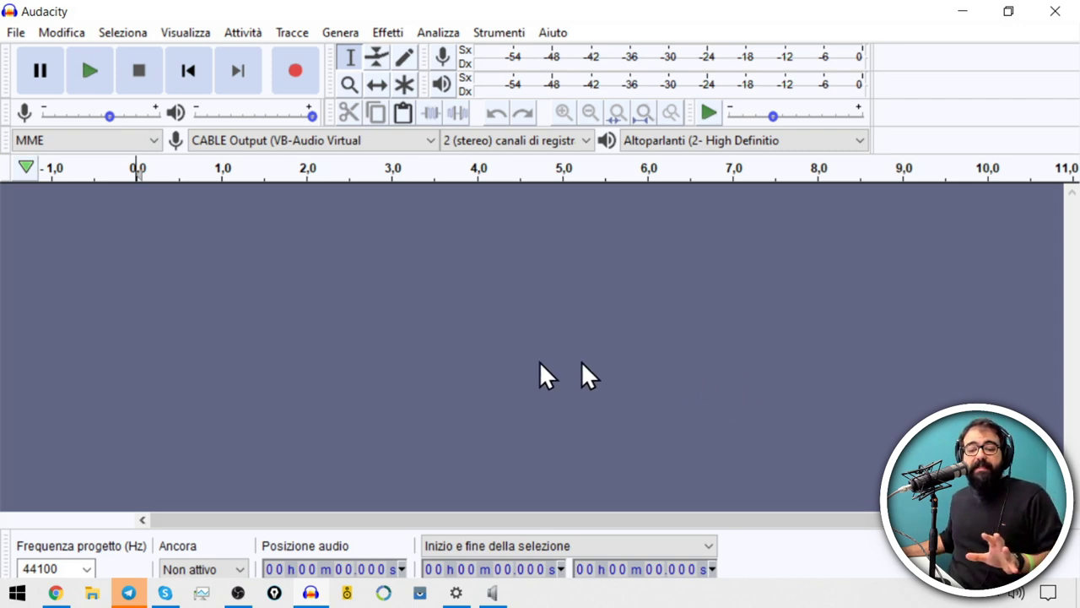
Switch to Chrome, open the OBS STUDIO definitive guide video from the YouTube channel page, and return to Audacity.
left_click(56, 593)
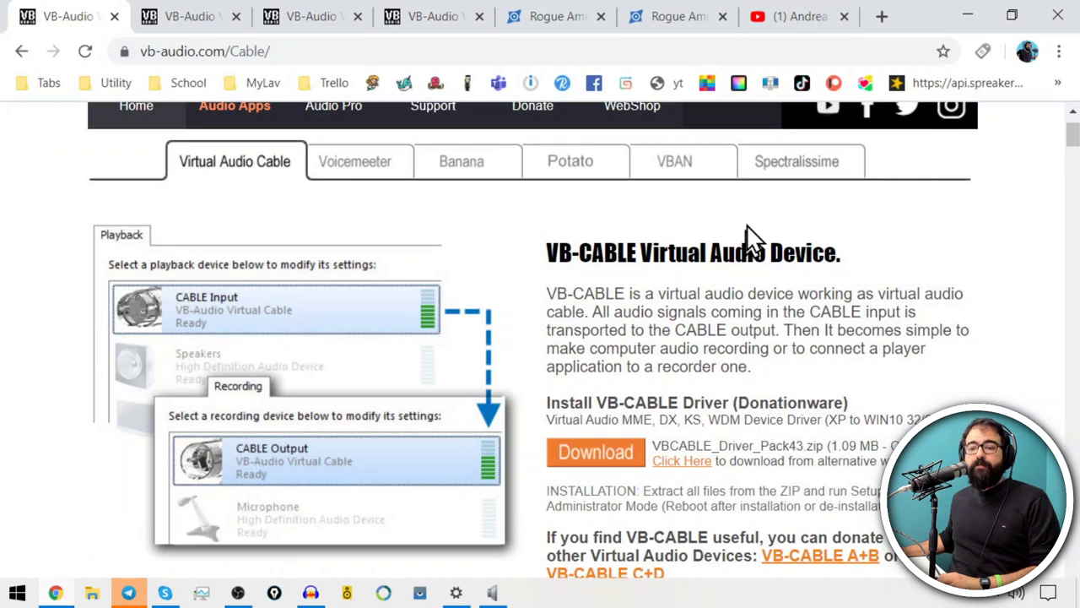
left_click(773, 25)
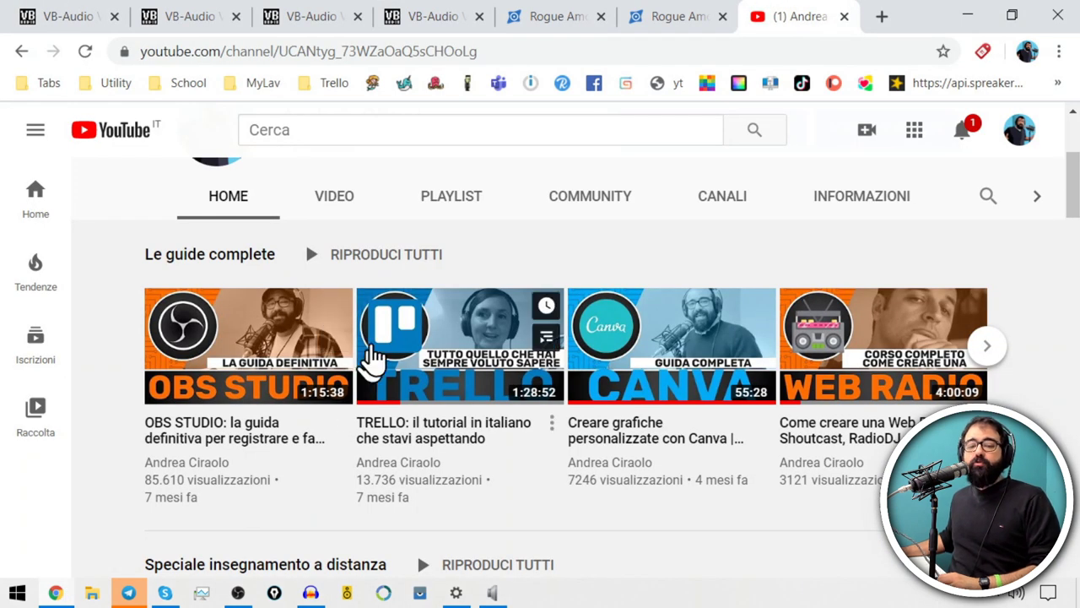
mouse_move(336, 334)
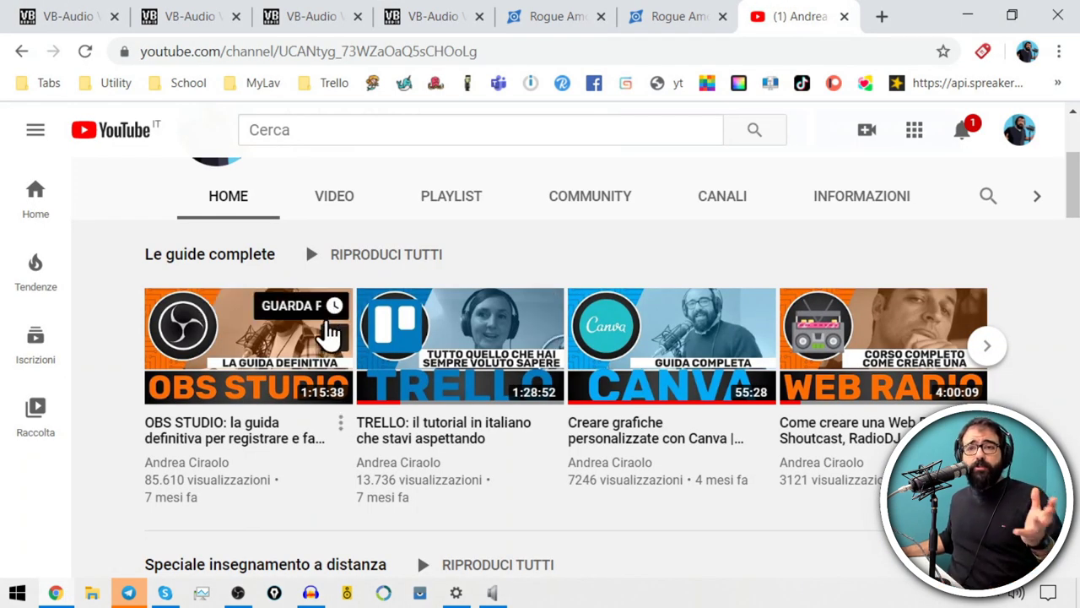
left_click(218, 436)
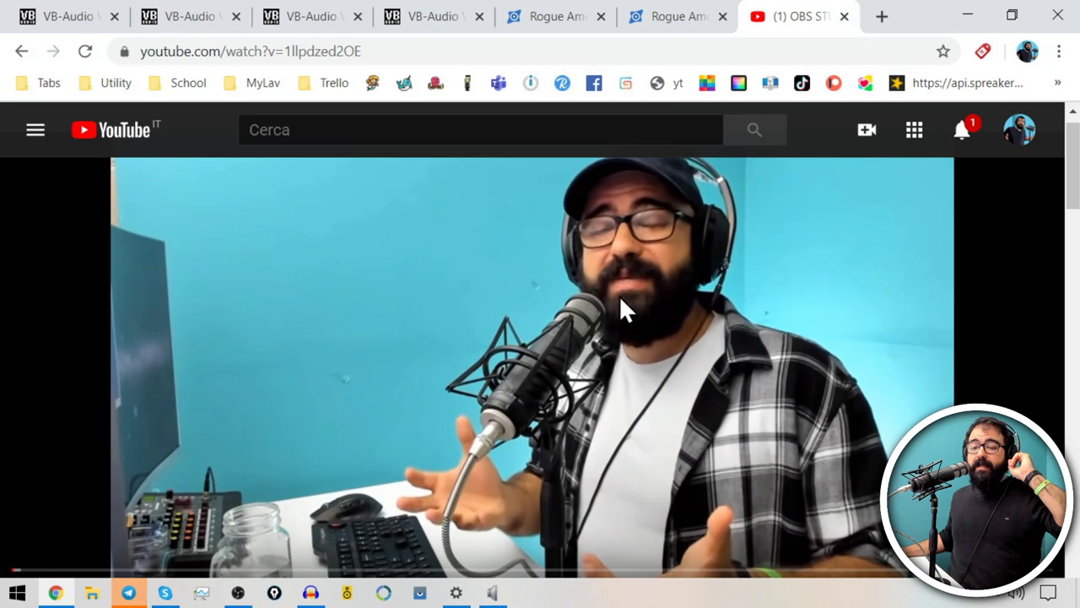
left_click(968, 17)
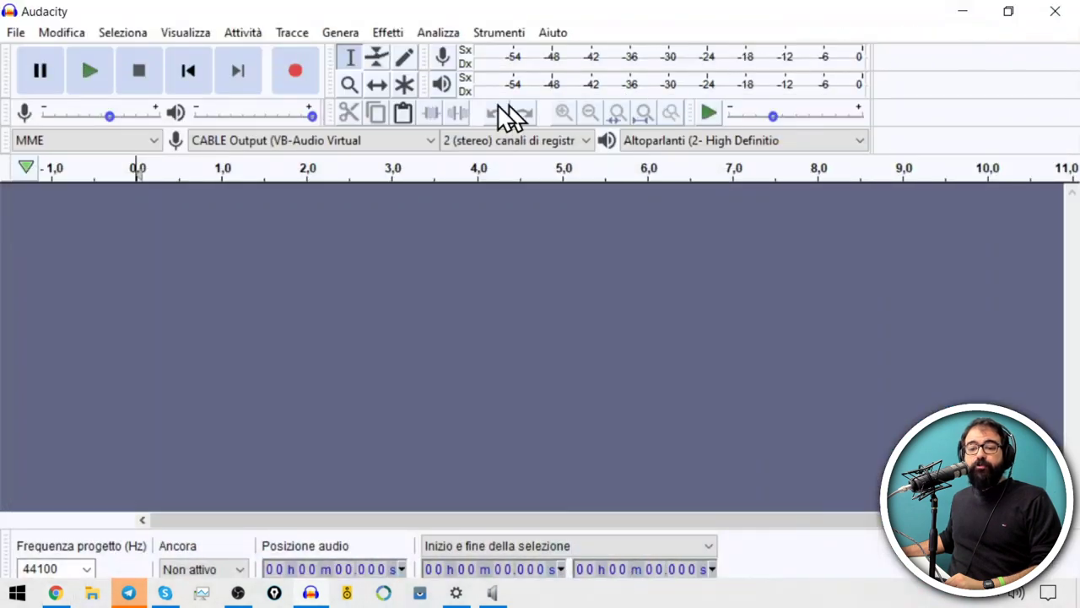
Check the system playback device and record a short test track from CABLE Output (VB-Audio Virtual) in stereo.
left_click(1015, 593)
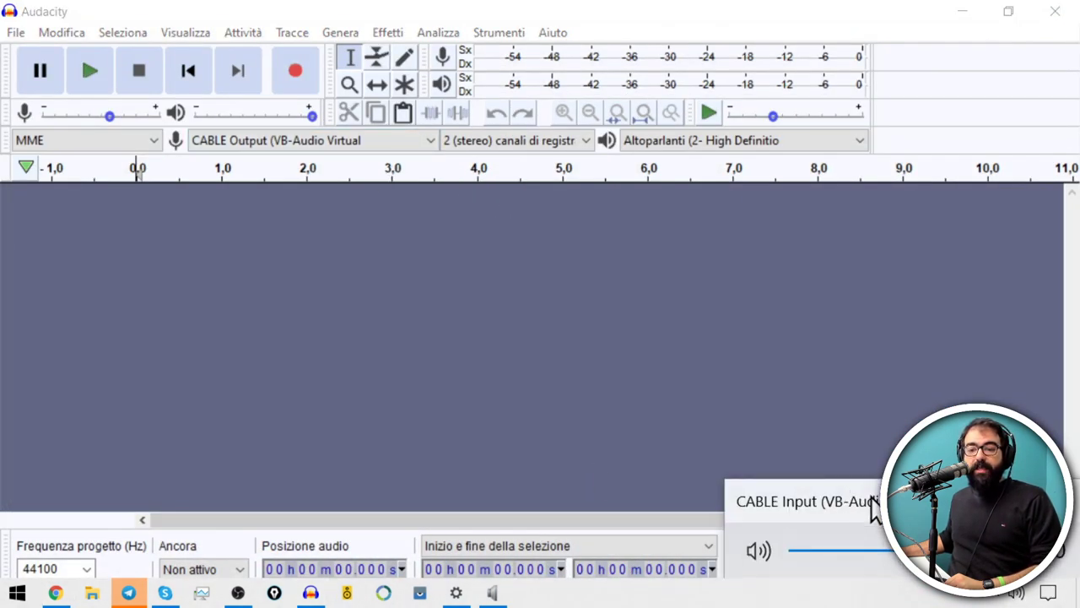
left_click(687, 80)
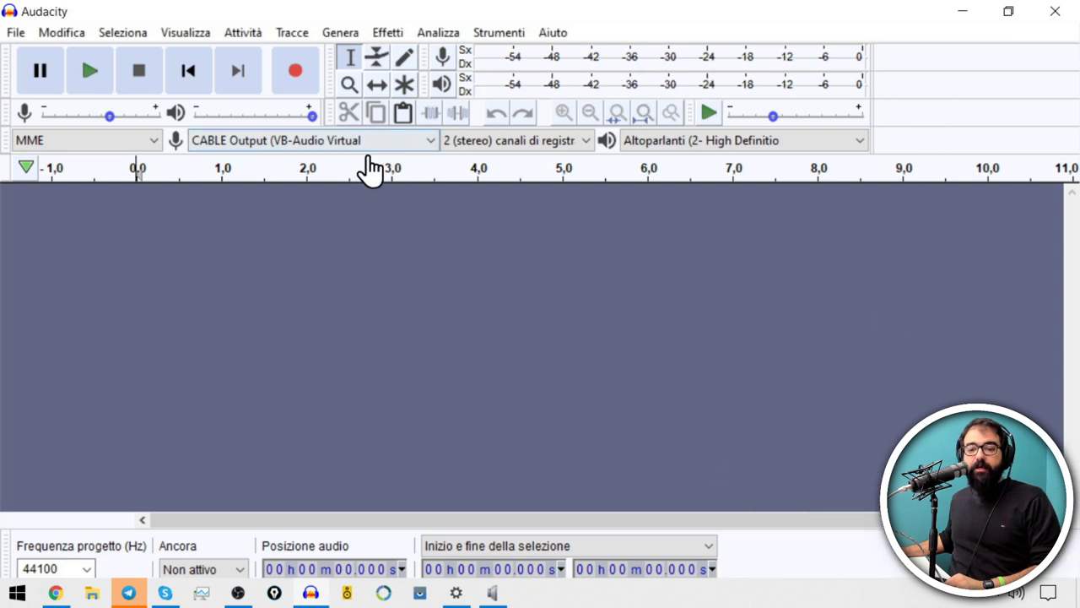
left_click(295, 76)
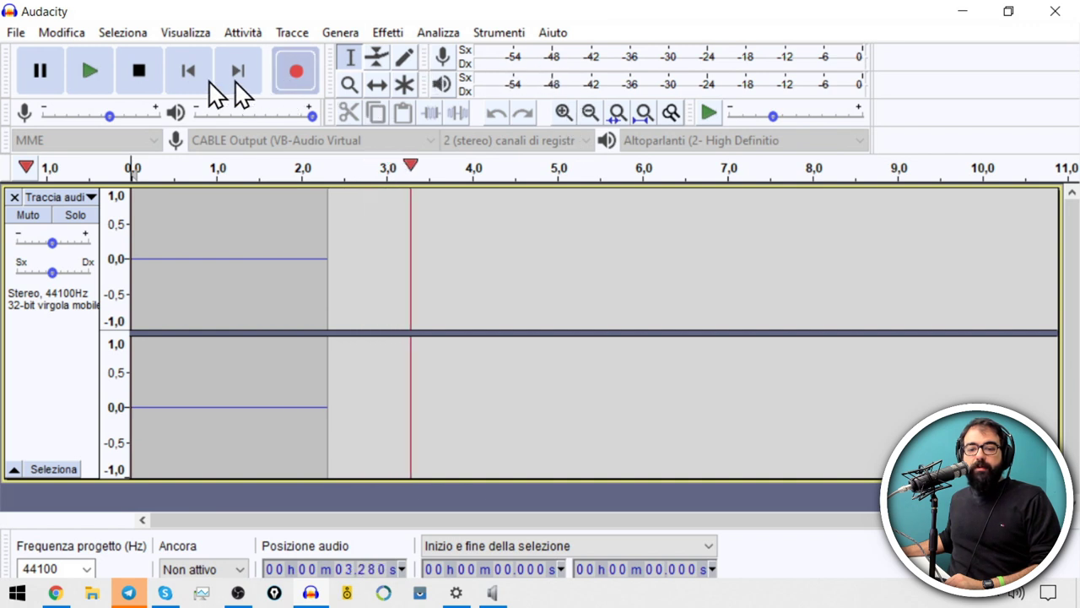
left_click(141, 70)
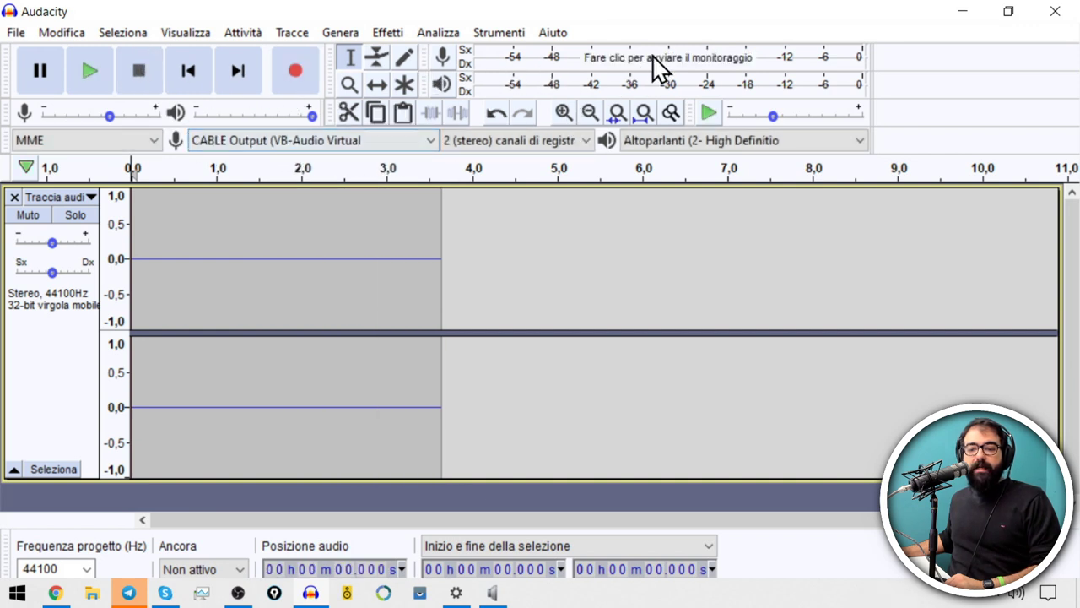
Switch the recording device to Microphone (2- High Definition) and back to CABLE Output (VB-Audio Virtual), and record another short test.
left_click(356, 143)
left_click(330, 190)
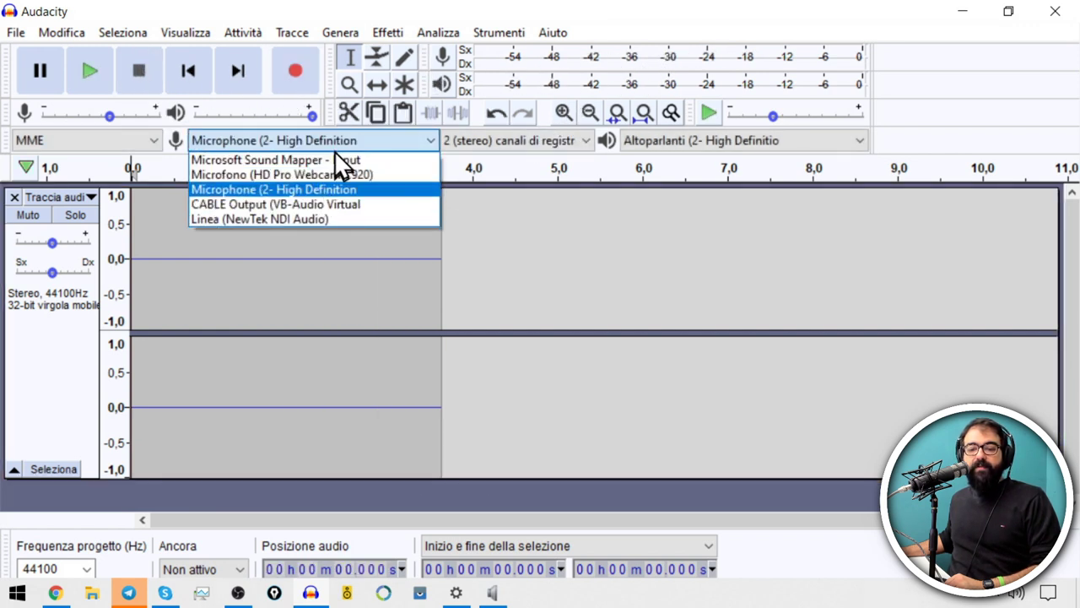
left_click(336, 138)
left_click(335, 204)
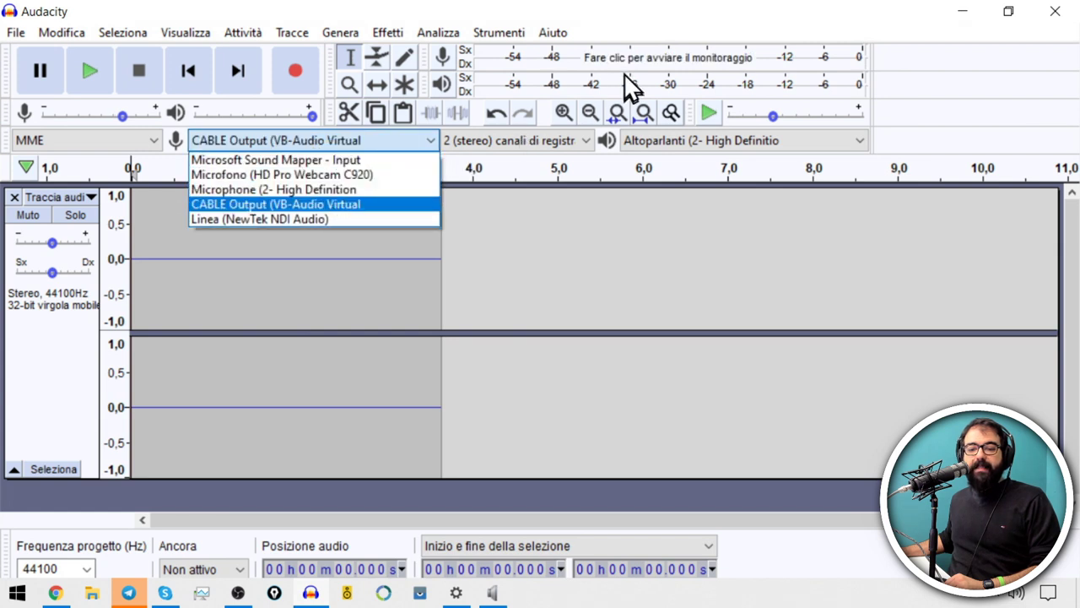
left_click(295, 71)
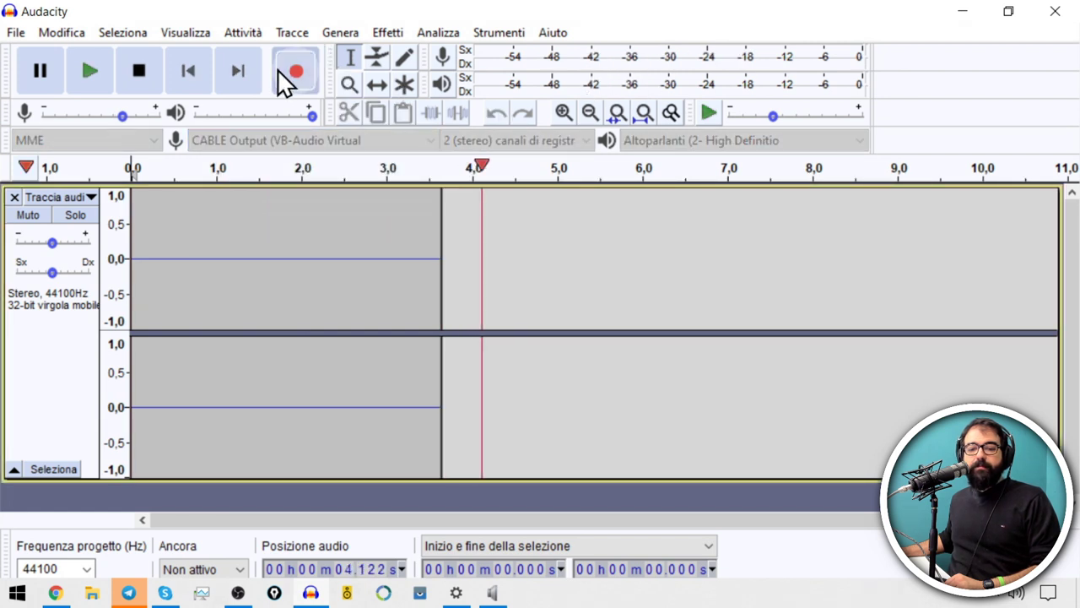
left_click(138, 71)
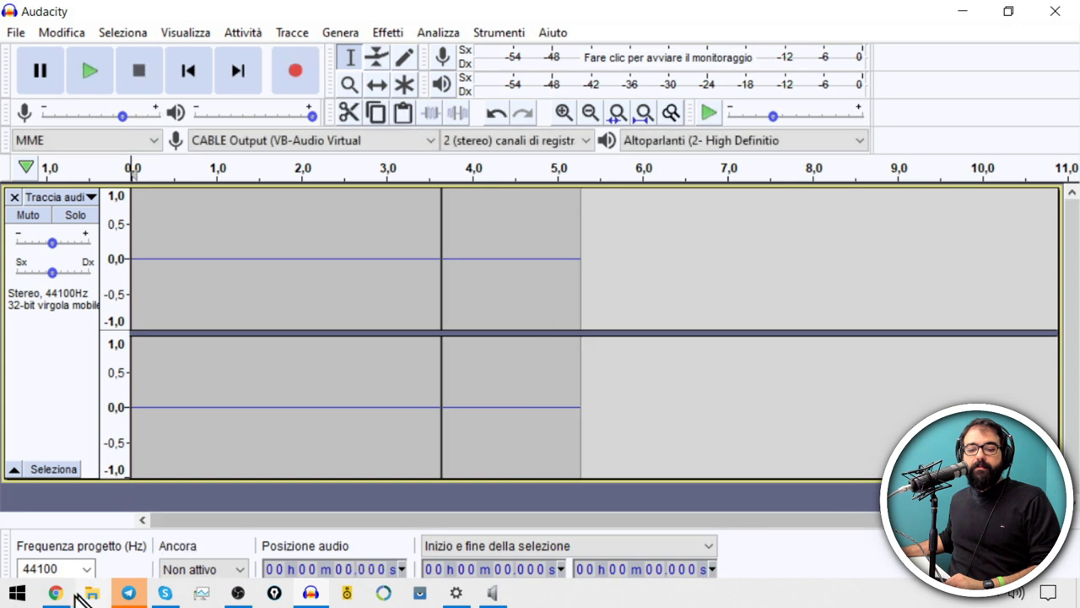
Switch to Chrome and unmute the playing OBS STUDIO guide video.
left_click(57, 592)
scroll(364, 444, "down", 1)
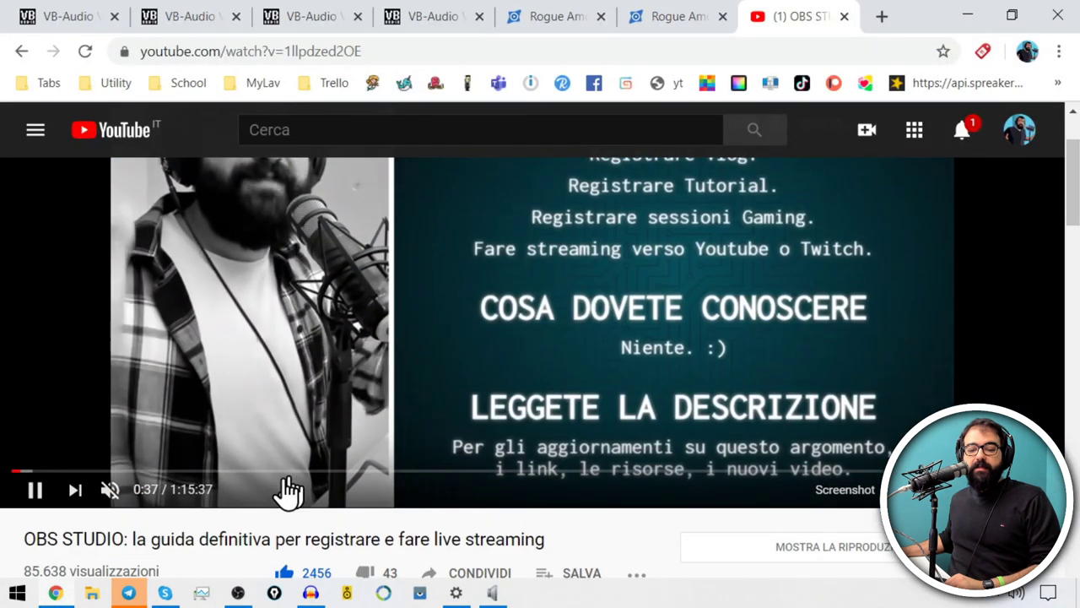
left_click(110, 491)
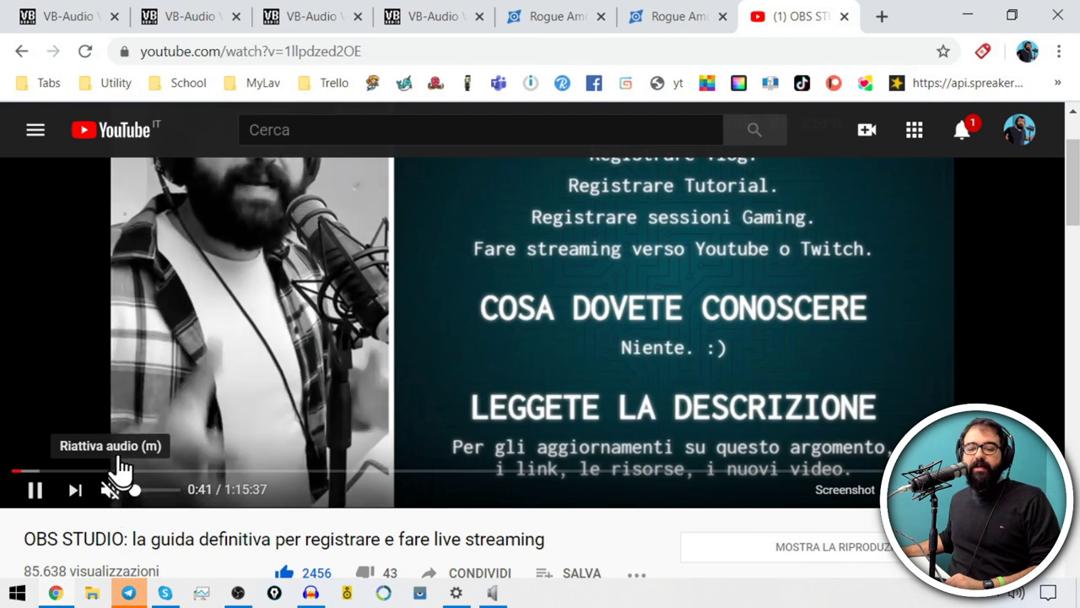
left_click(110, 491)
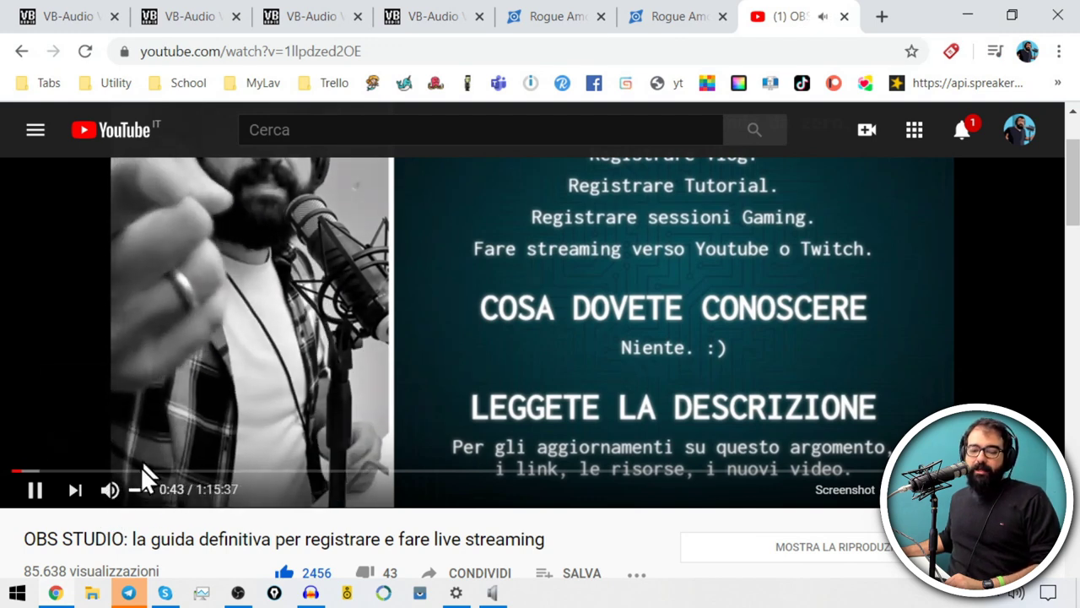
mouse_move(110, 493)
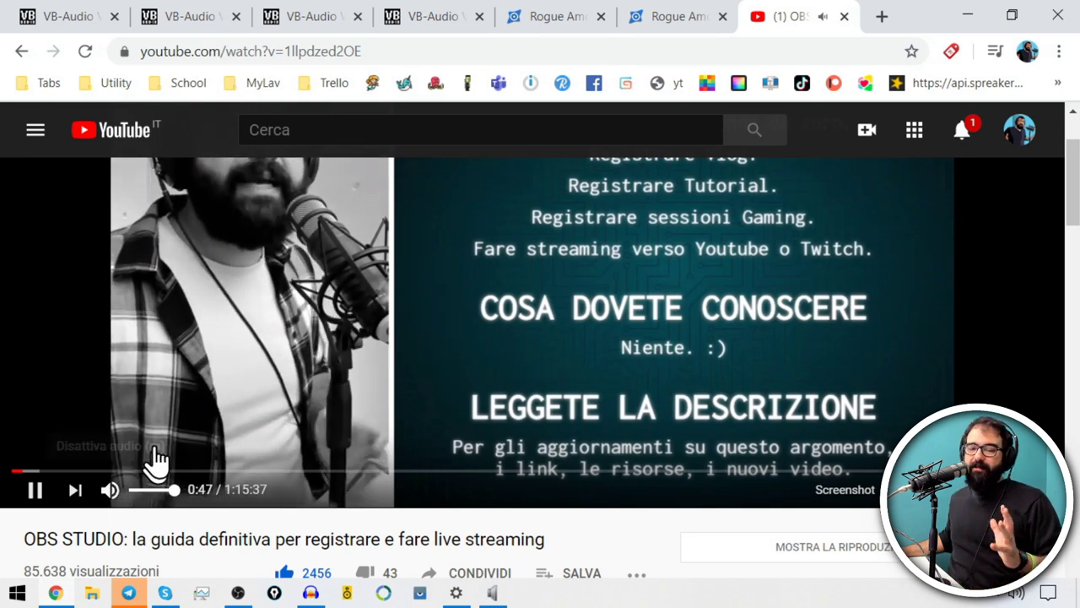
scroll(167, 445, "up", 2)
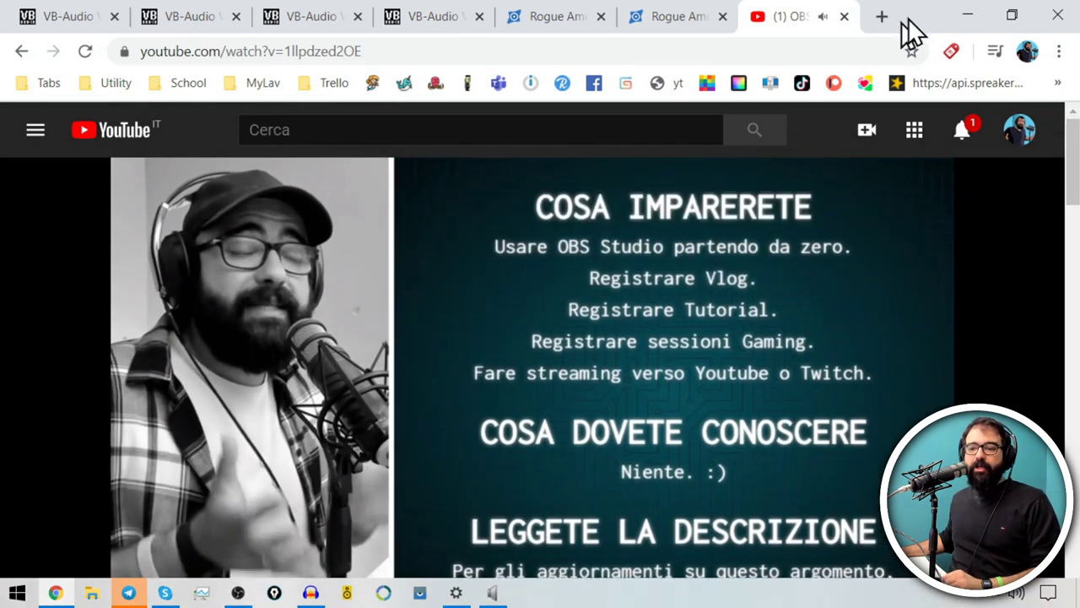
Return to Audacity, start monitoring the recording level, and remove the test track.
left_click(968, 16)
left_click(600, 51)
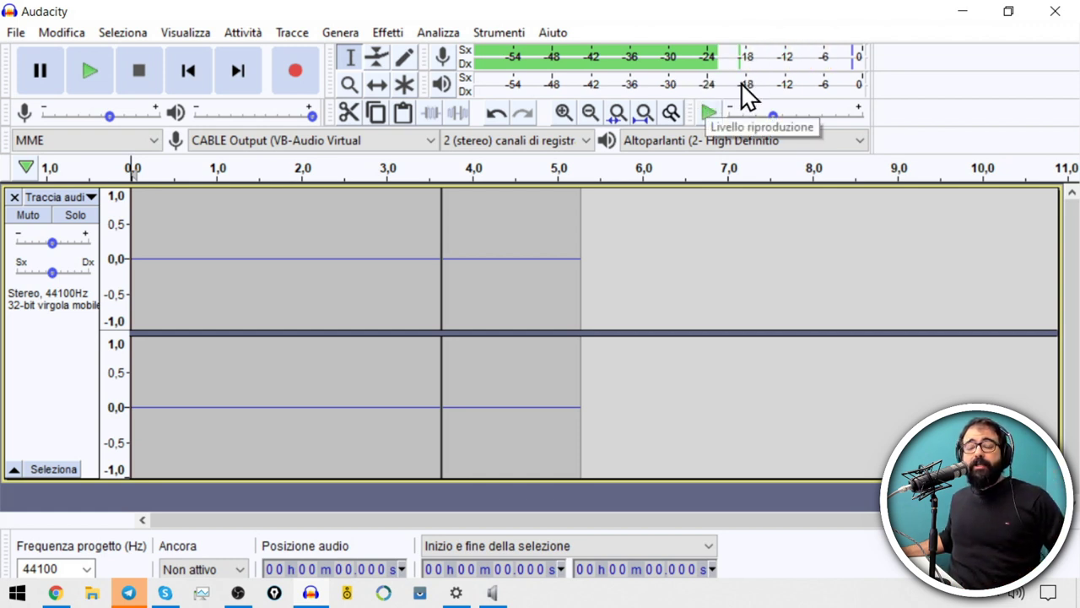
left_click(16, 197)
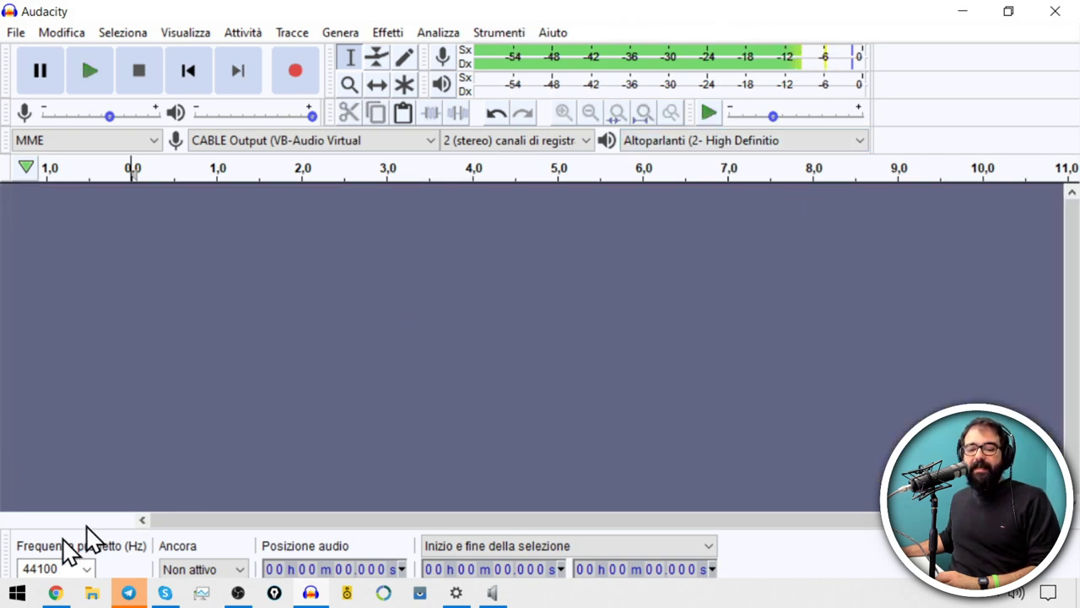
Check the playing video in Chrome and start recording its audio in Audacity from CABLE Output.
left_click(55, 593)
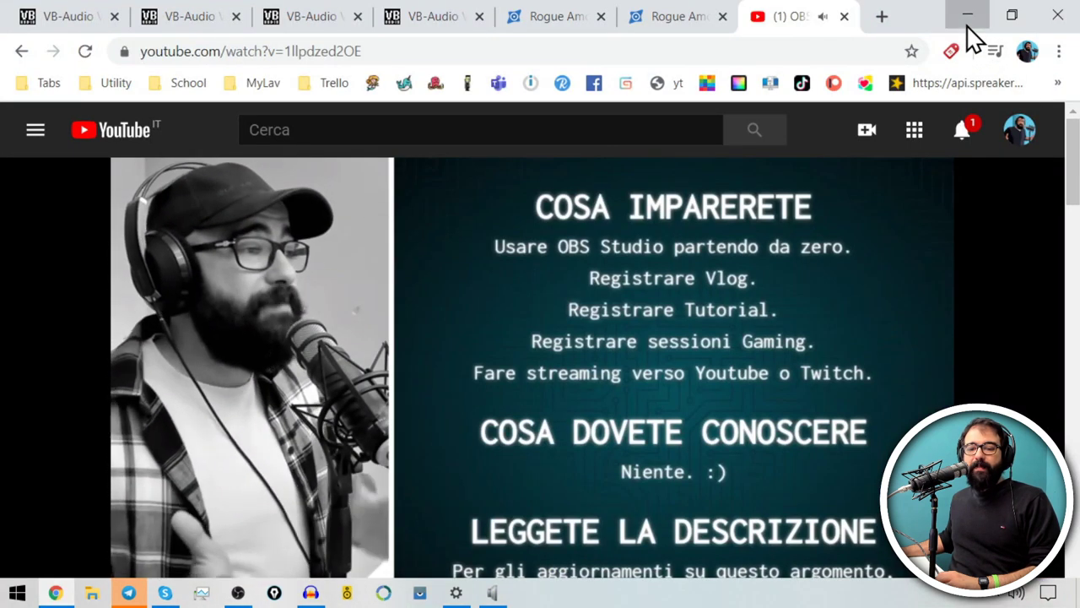
left_click(968, 19)
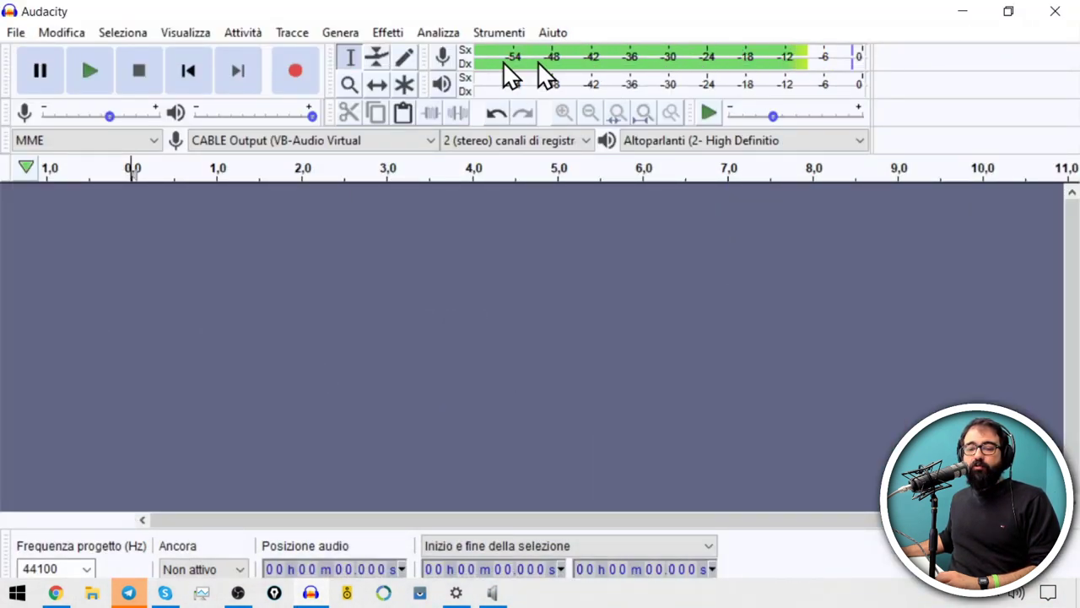
left_click(291, 69)
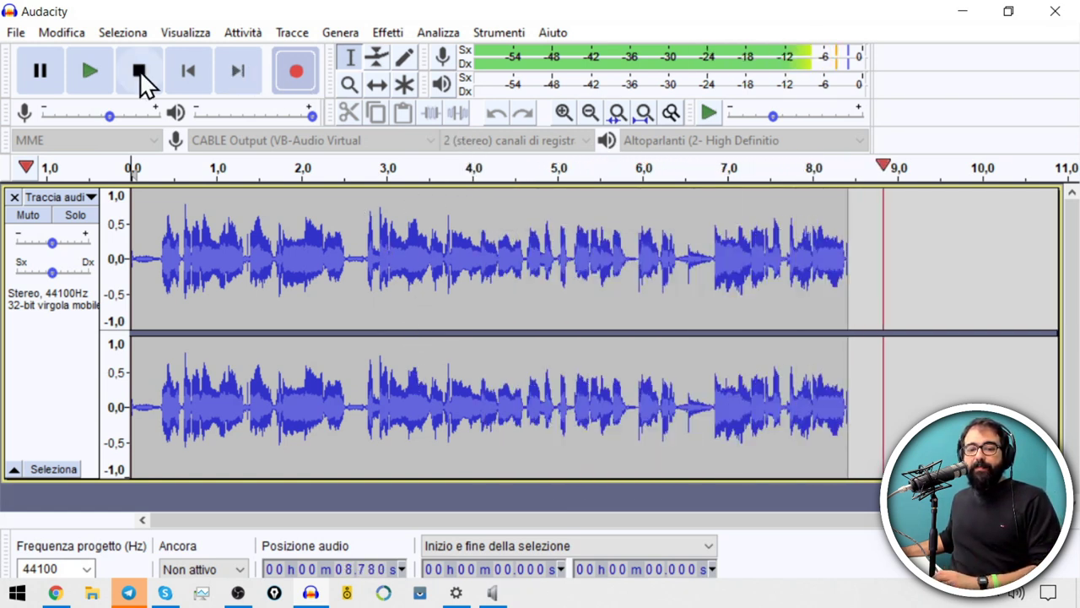
Pause the YouTube video in Chrome during the recording and return to Audacity.
left_click(56, 594)
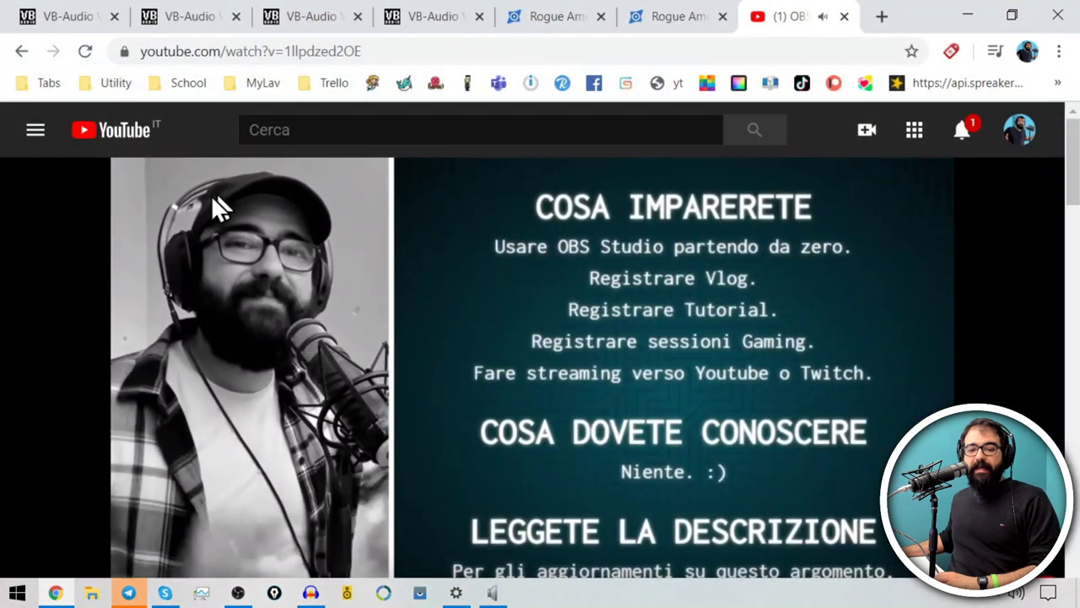
left_click(262, 332)
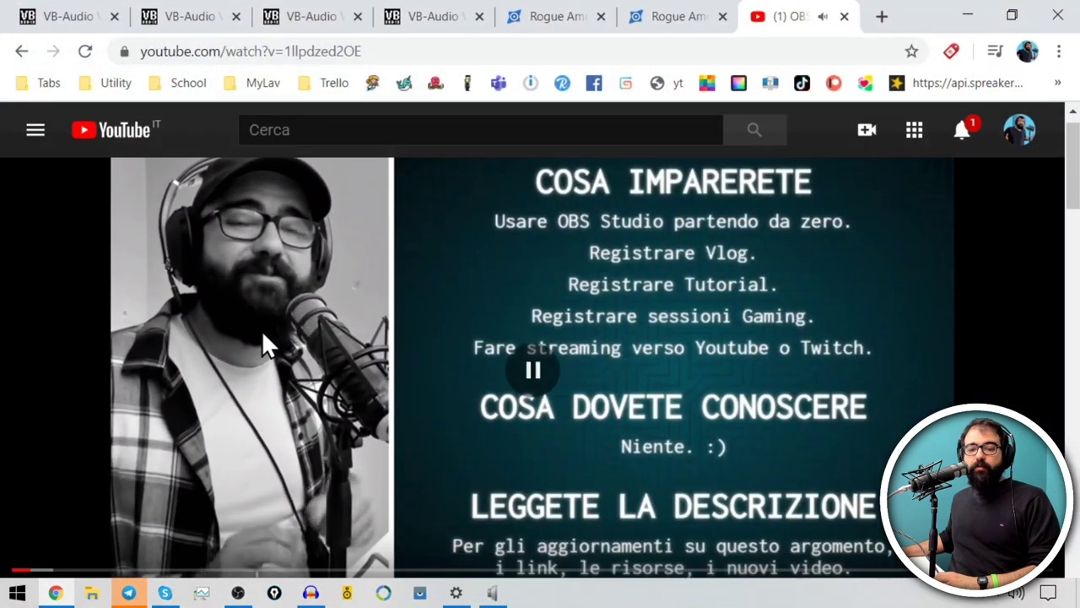
left_click(967, 17)
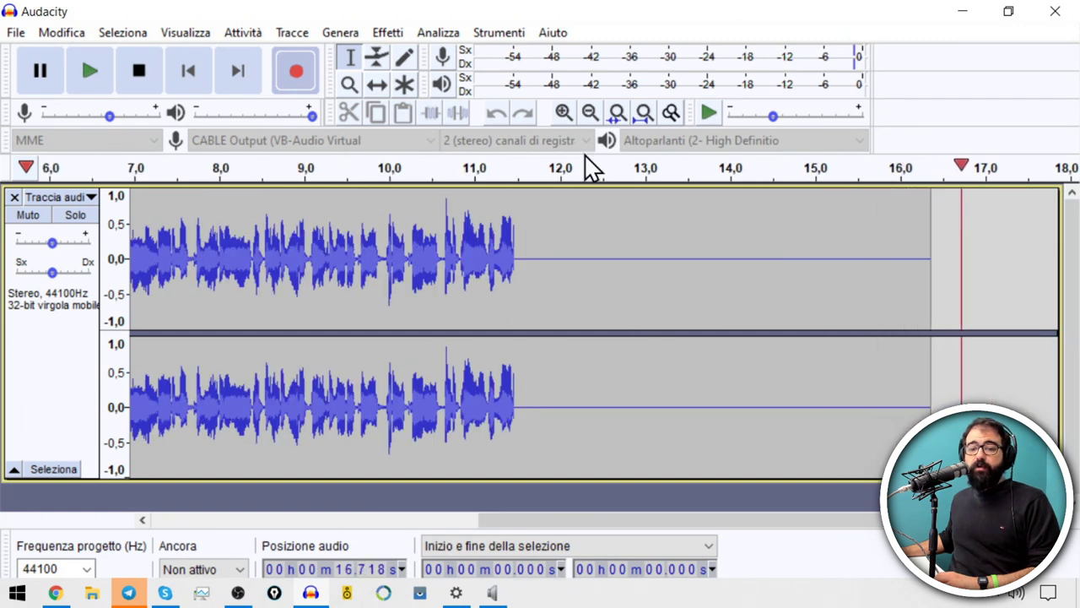
Restore Audacity to a smaller window, play the Diskofunque MP3 from the desktop in foobar2000, and arrange both windows to show the recording.
double_click(621, 11)
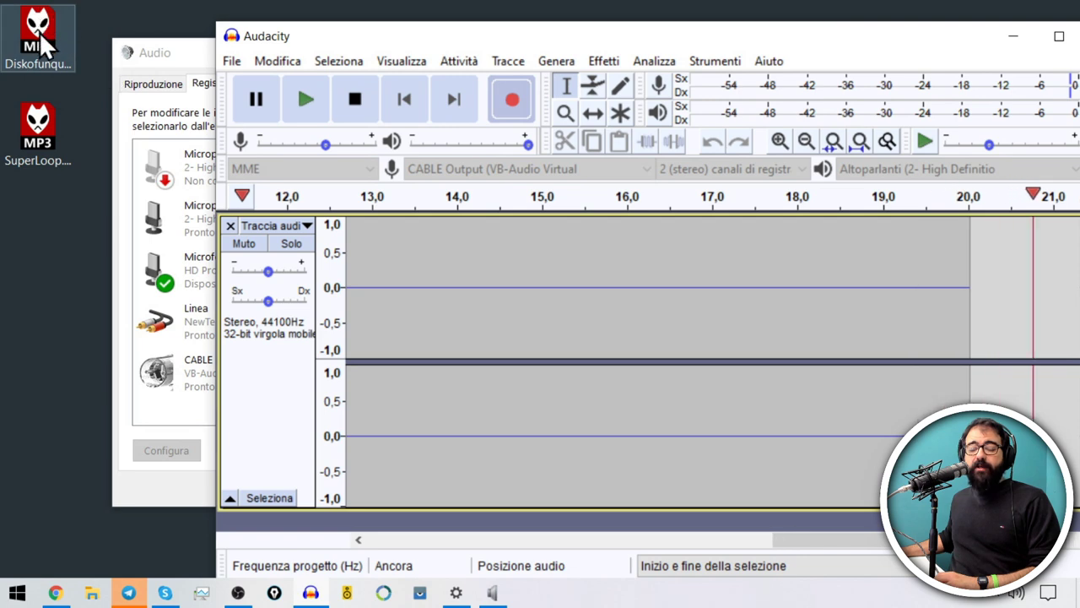
double_click(40, 32)
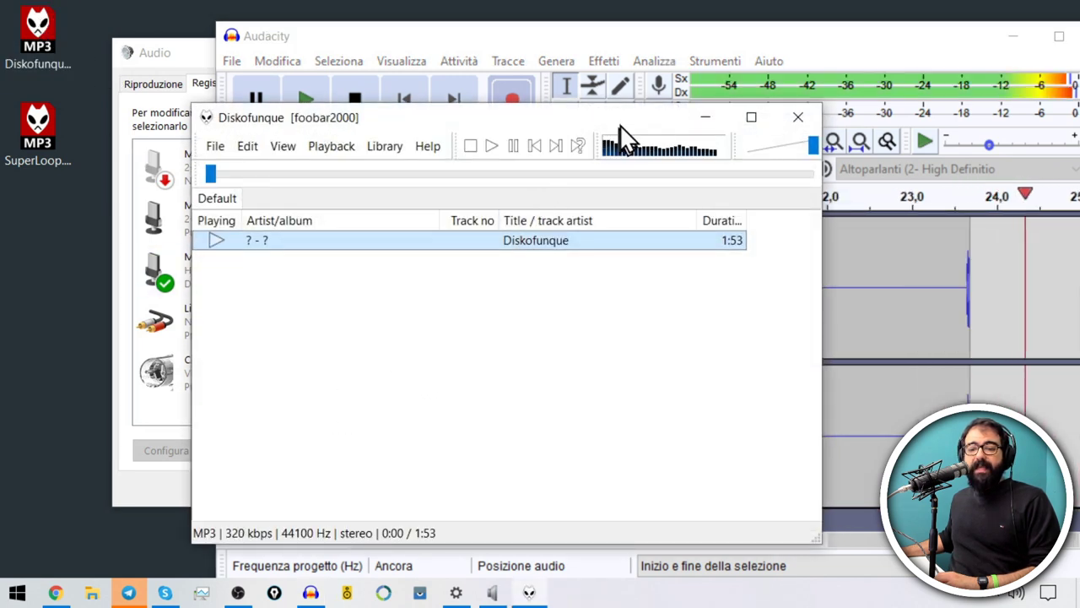
left_click_drag(619, 124, 476, 148)
left_click(785, 42)
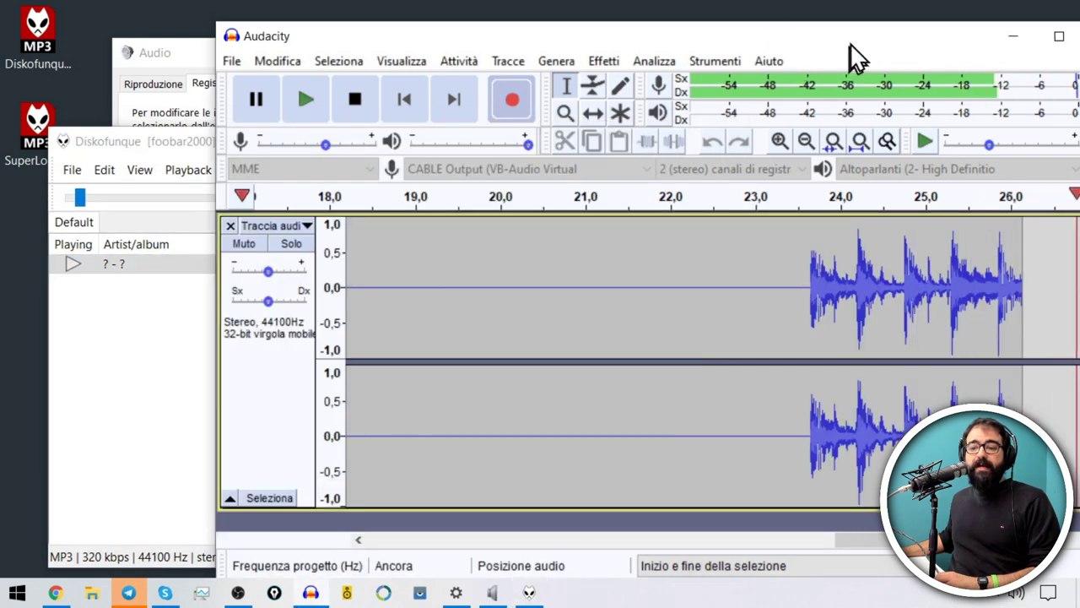
left_click_drag(850, 43, 807, 33)
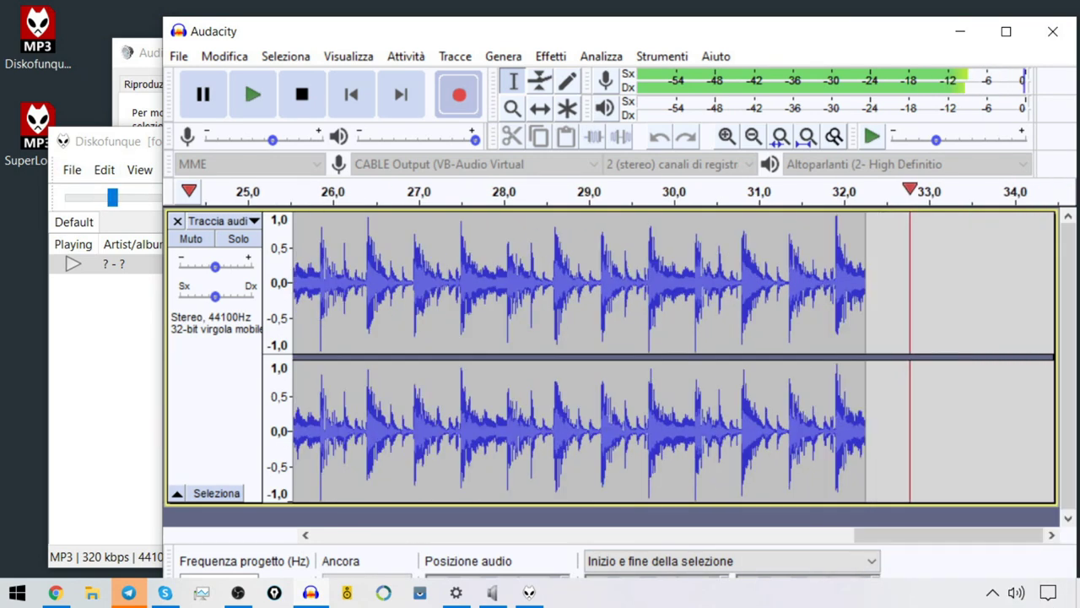
Check which device is set for system audio playback while the song is being recorded.
left_click(1016, 593)
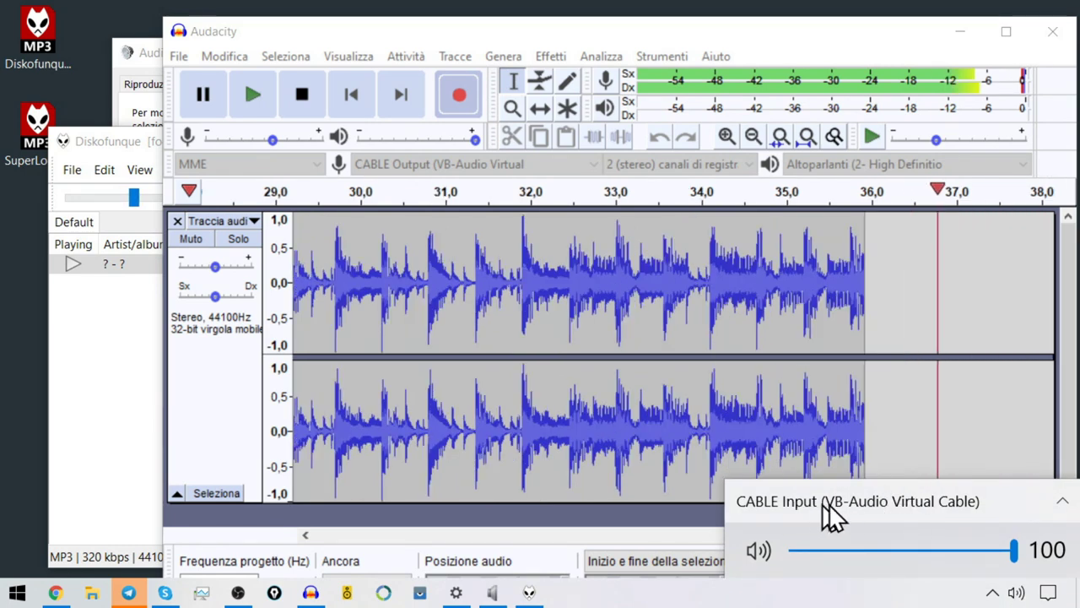
left_click(853, 32)
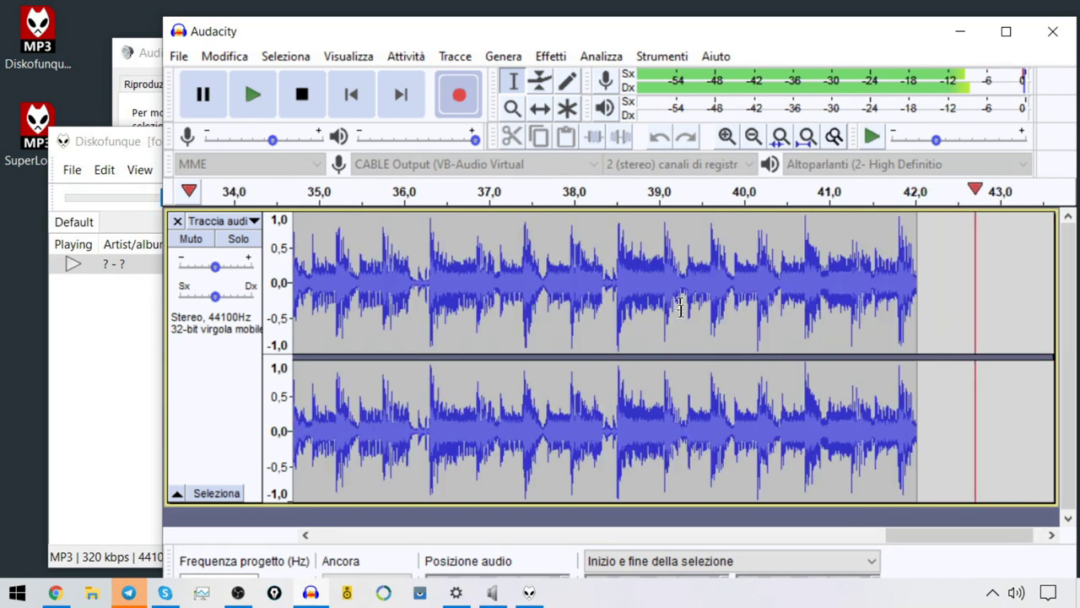
Stop the Diskofunque playback in foobar2000 and end the recording in Audacity.
left_click(115, 155)
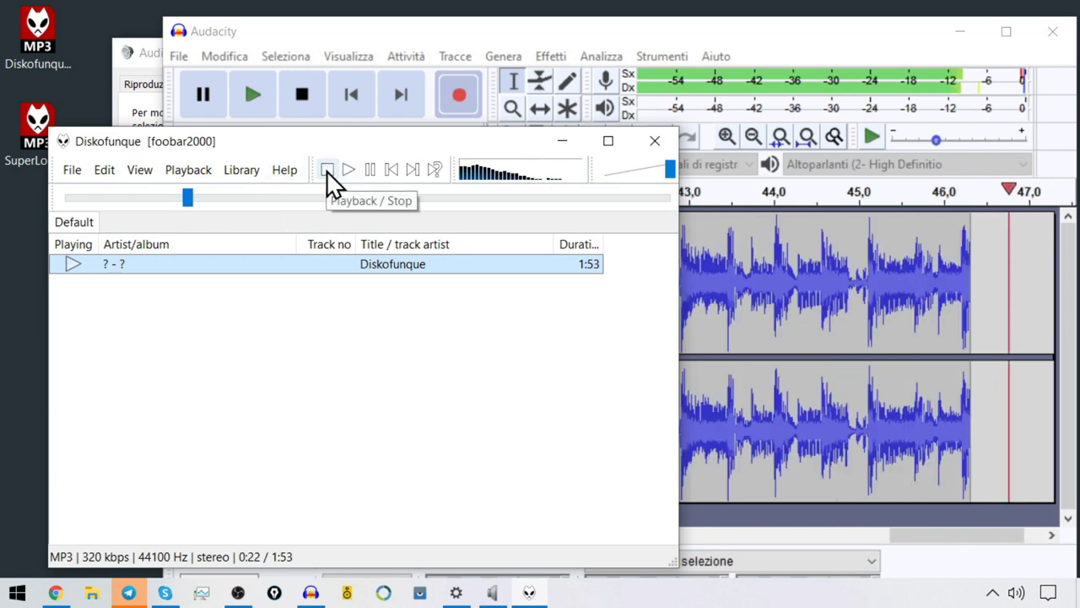
left_click(327, 171)
left_click(632, 36)
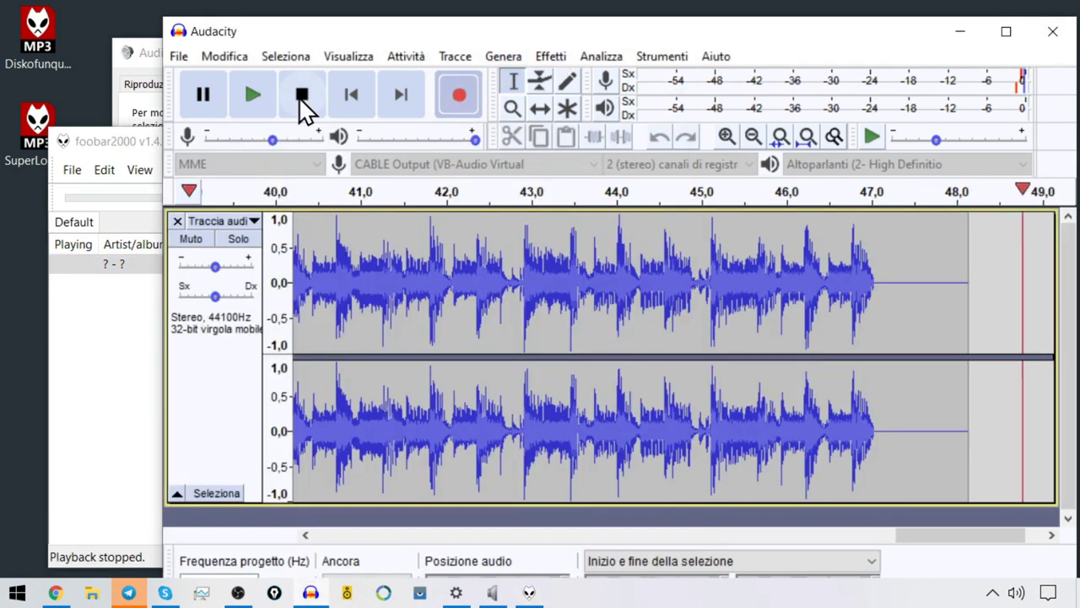
left_click(303, 91)
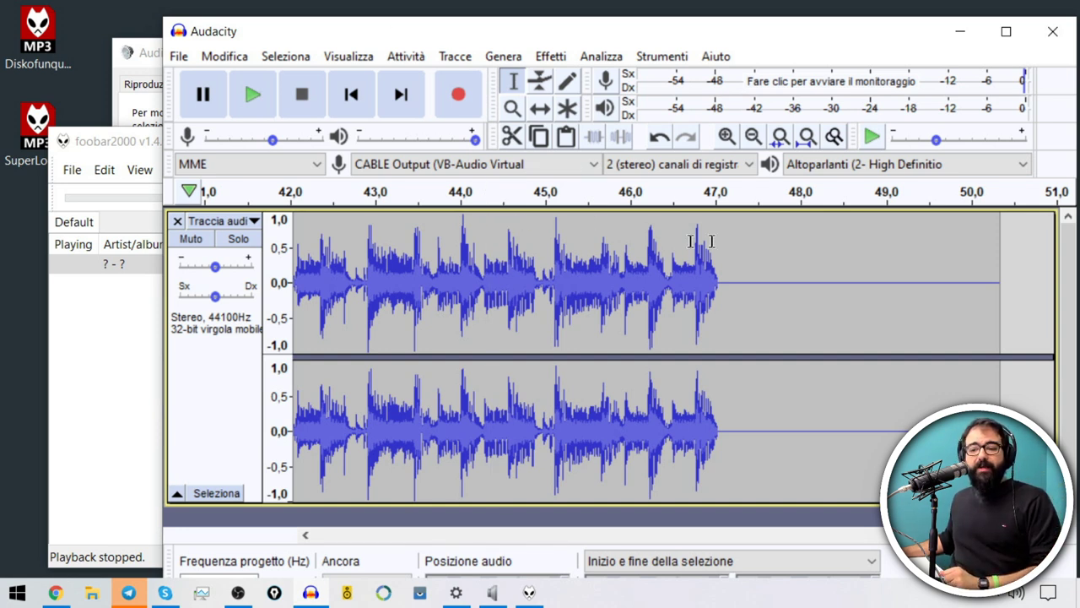
Switch to Skype, open its audio and video settings at the speaker device, and start the audio test.
left_click(164, 592)
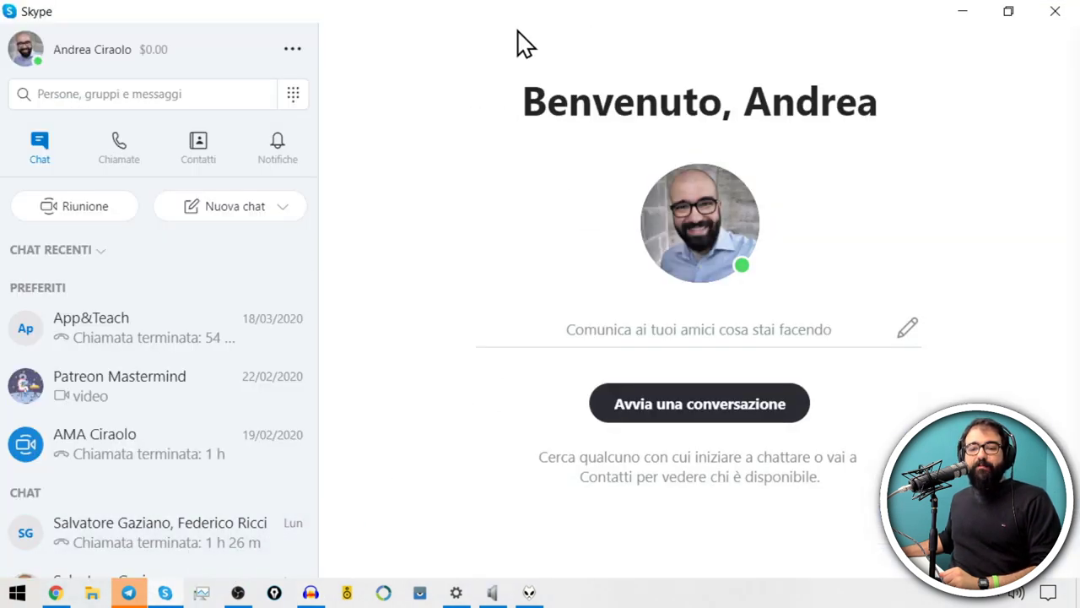
left_click(294, 50)
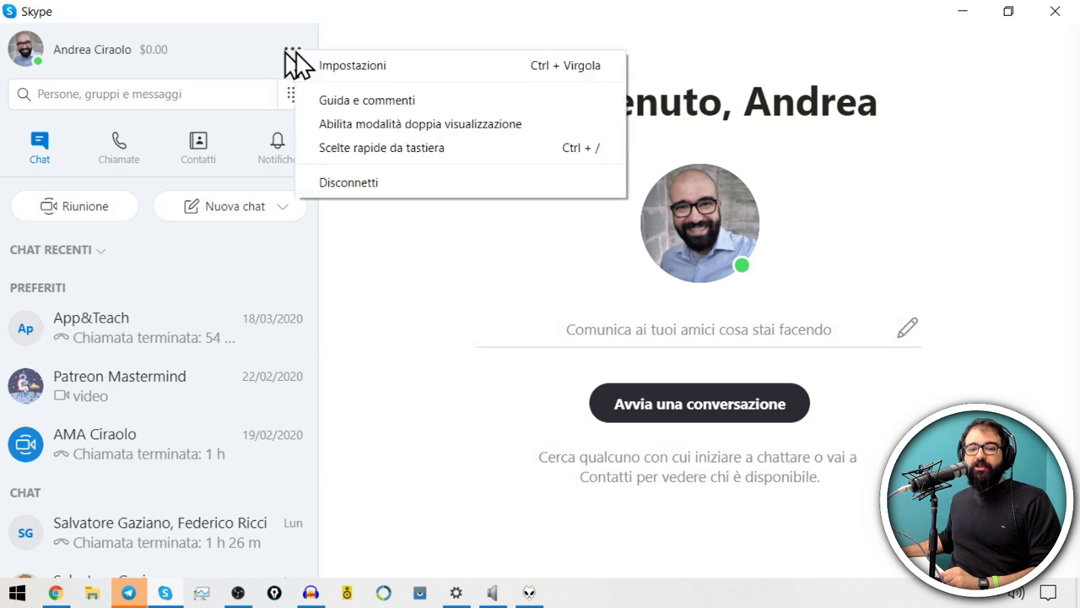
left_click(387, 70)
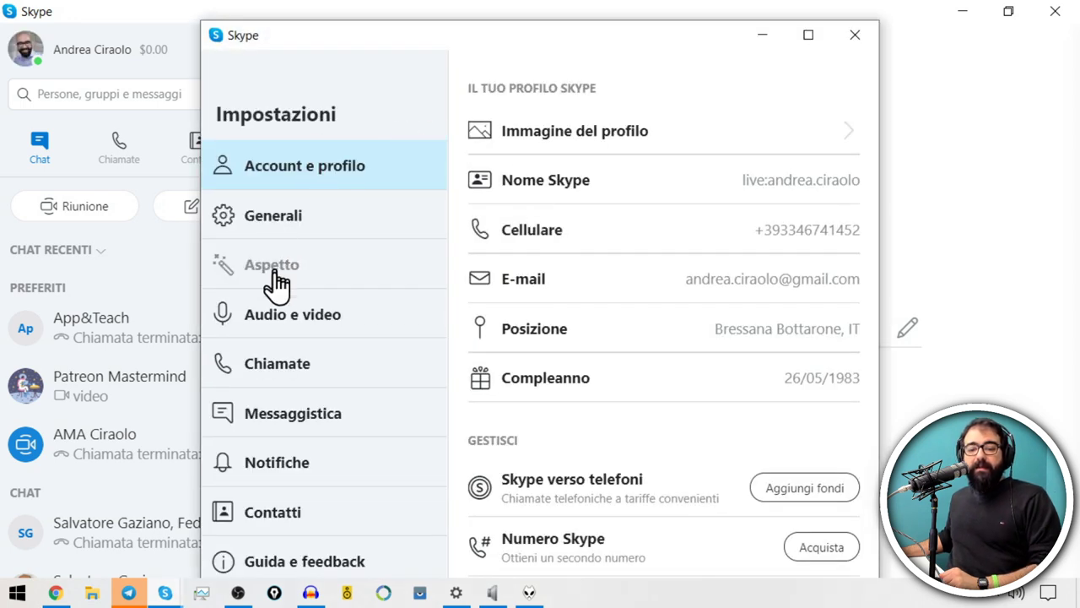
left_click(278, 320)
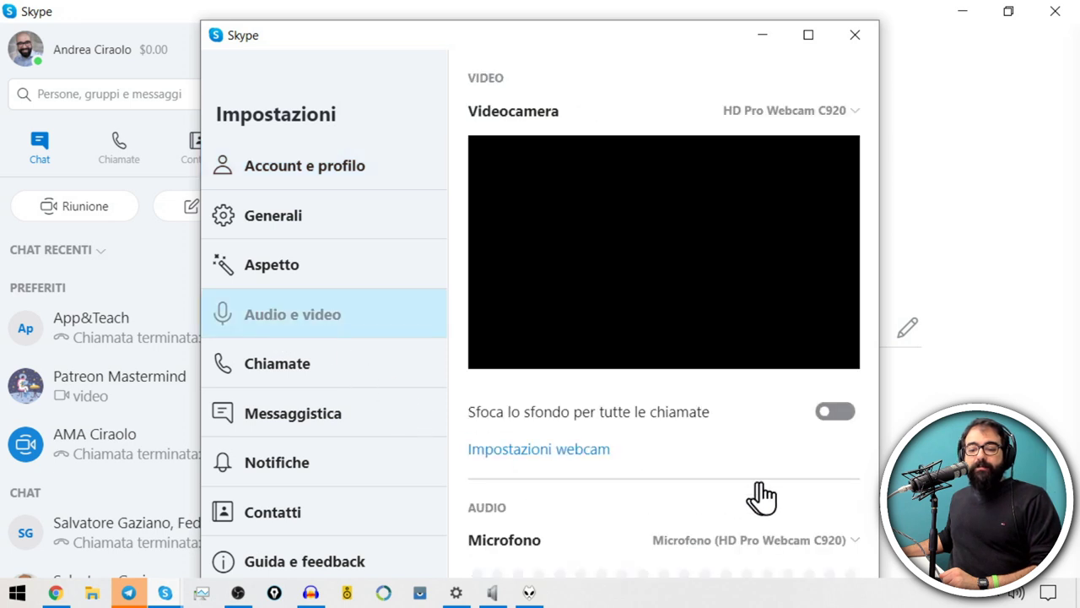
scroll(865, 541, "down", 5)
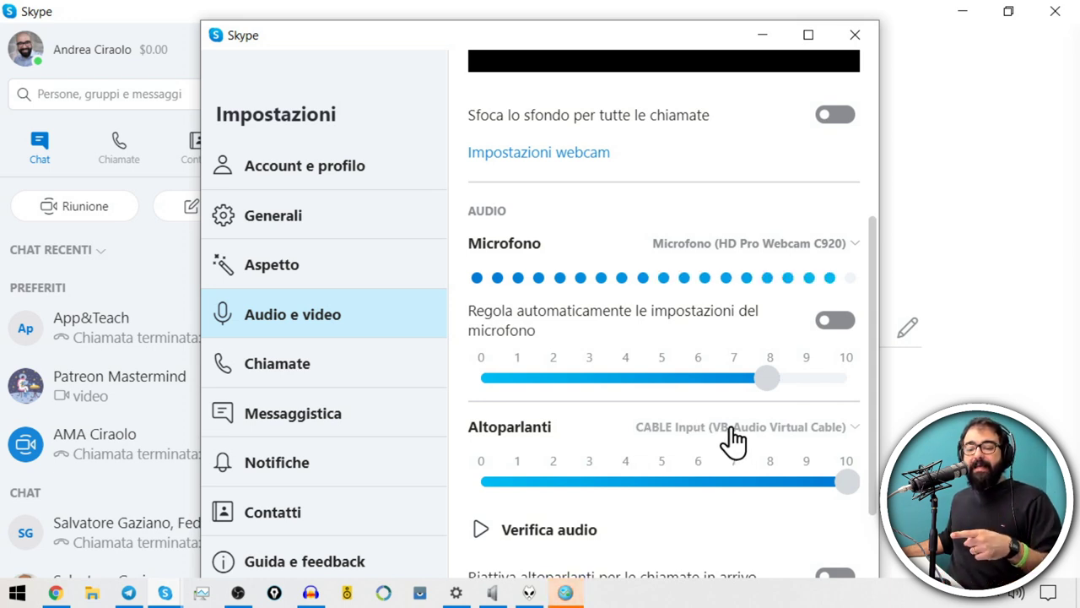
scroll(769, 469, "down", 1)
scroll(523, 435, "down", 2)
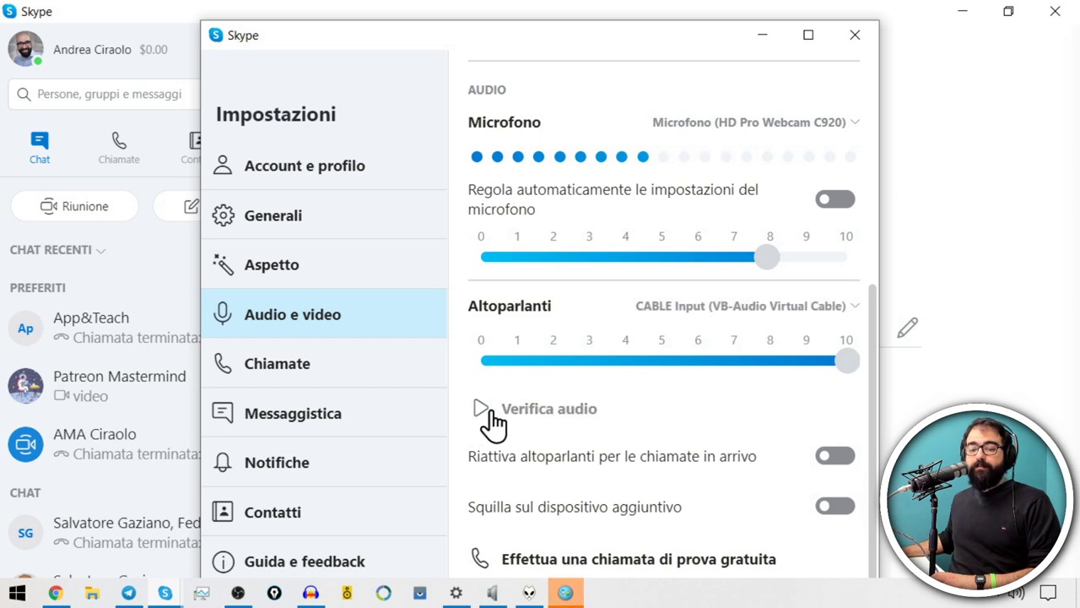
Return to Audacity, turn on input level monitoring, and record the sound coming from Skype.
left_click(309, 592)
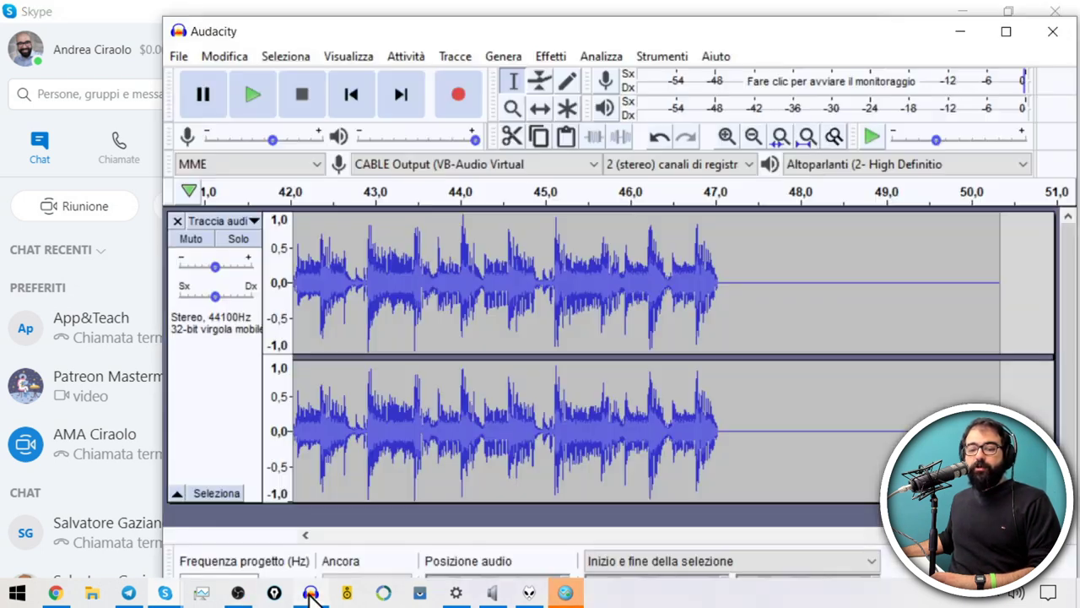
left_click(787, 82)
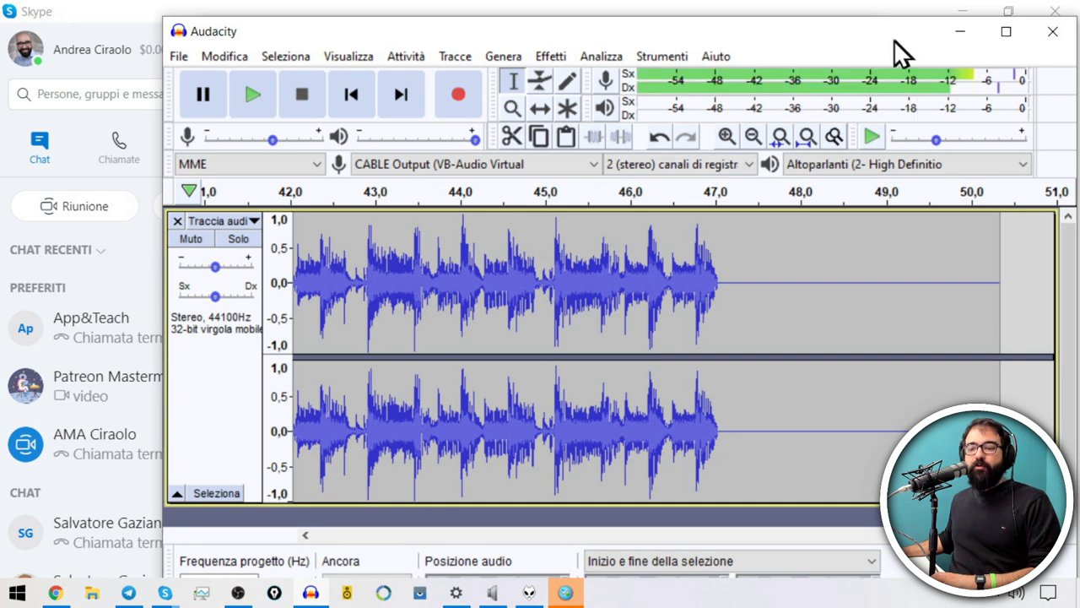
left_click(466, 97)
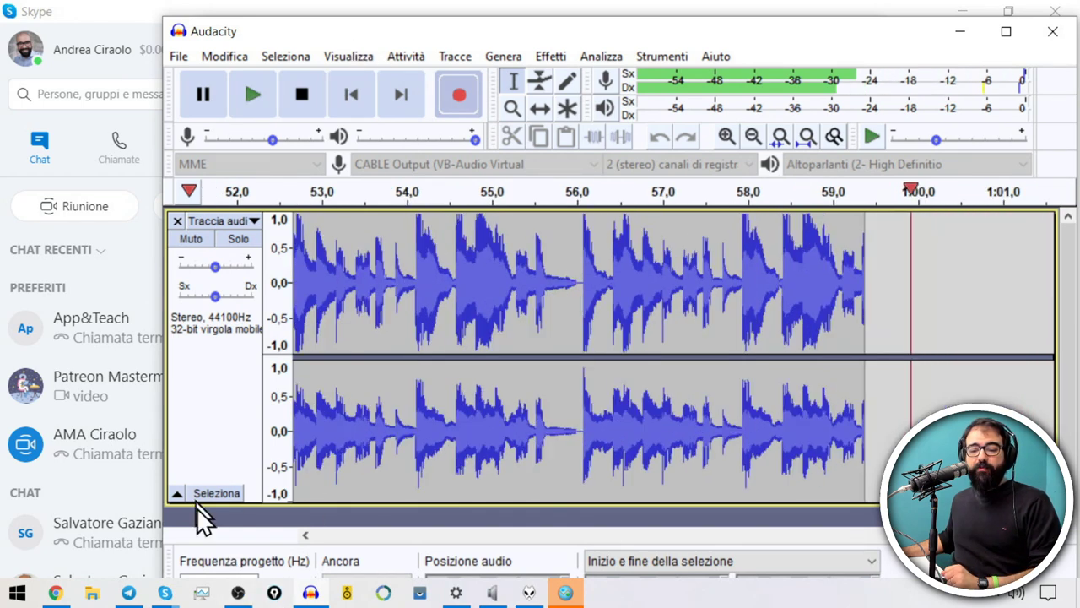
Stop the audio test in the Skype settings, move that window off the Audacity track, and end the recording.
left_click(164, 592)
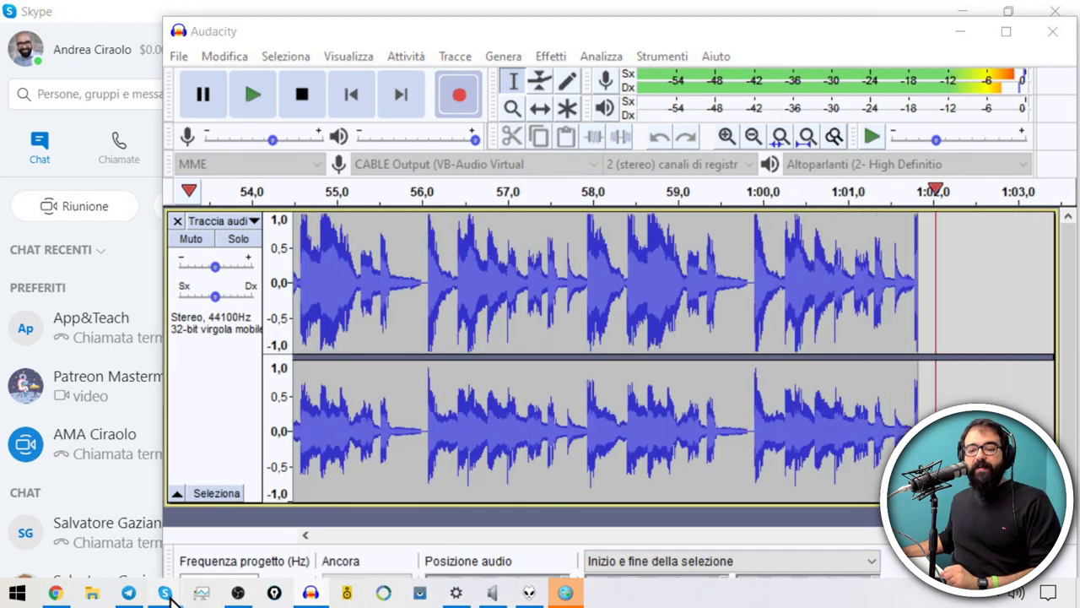
left_click(272, 516)
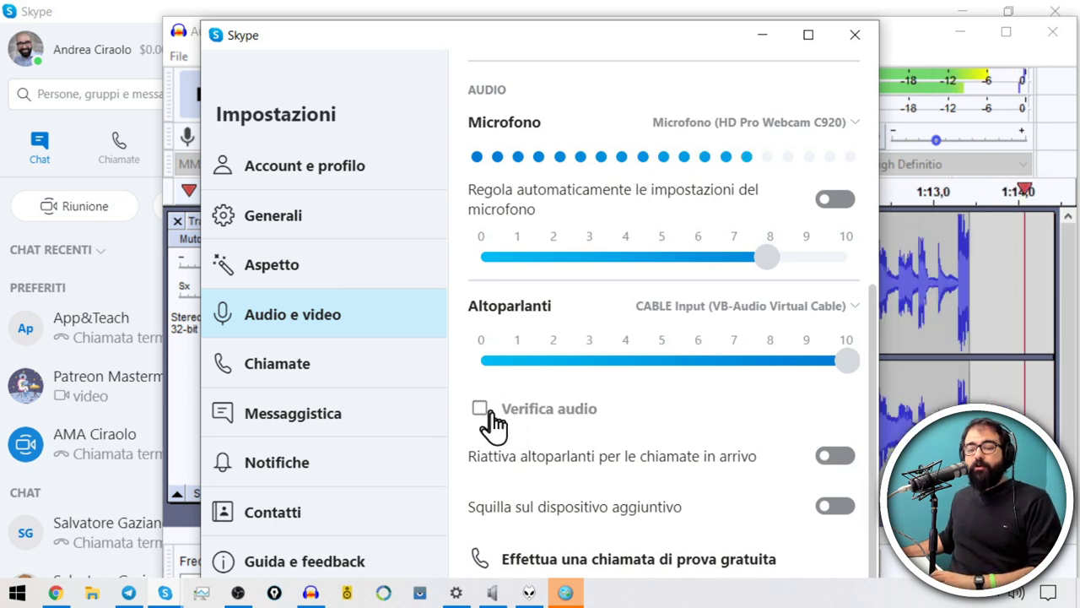
left_click(526, 427)
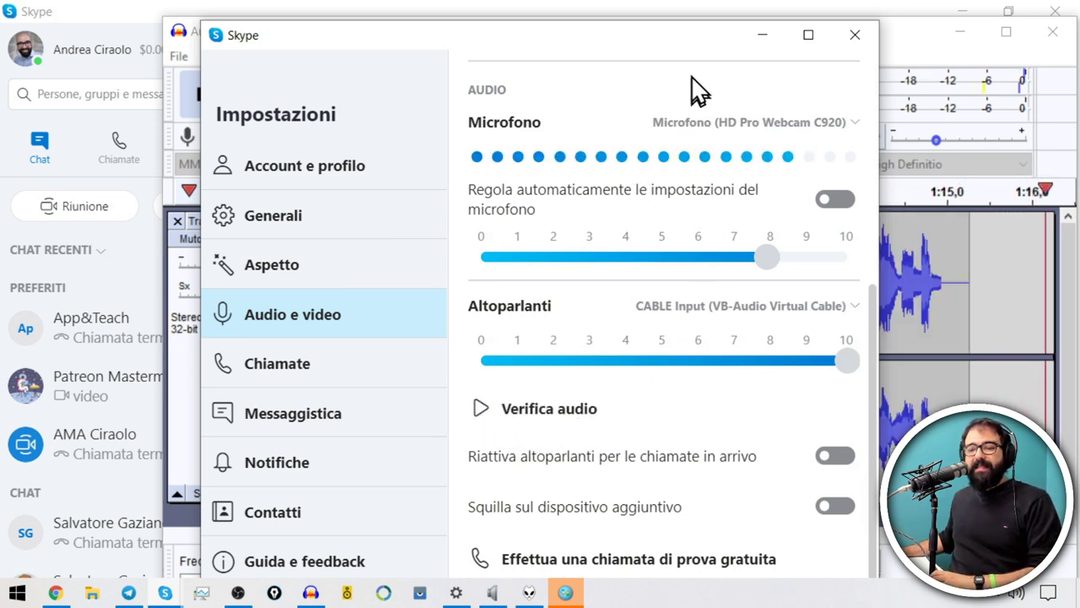
left_click_drag(677, 47, 499, 263)
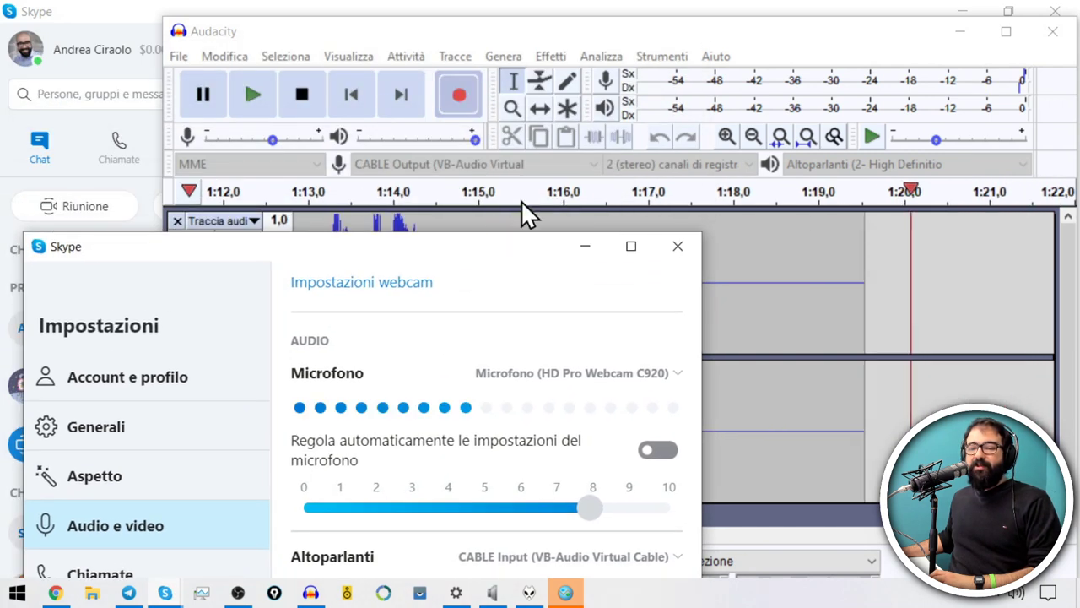
left_click(803, 49)
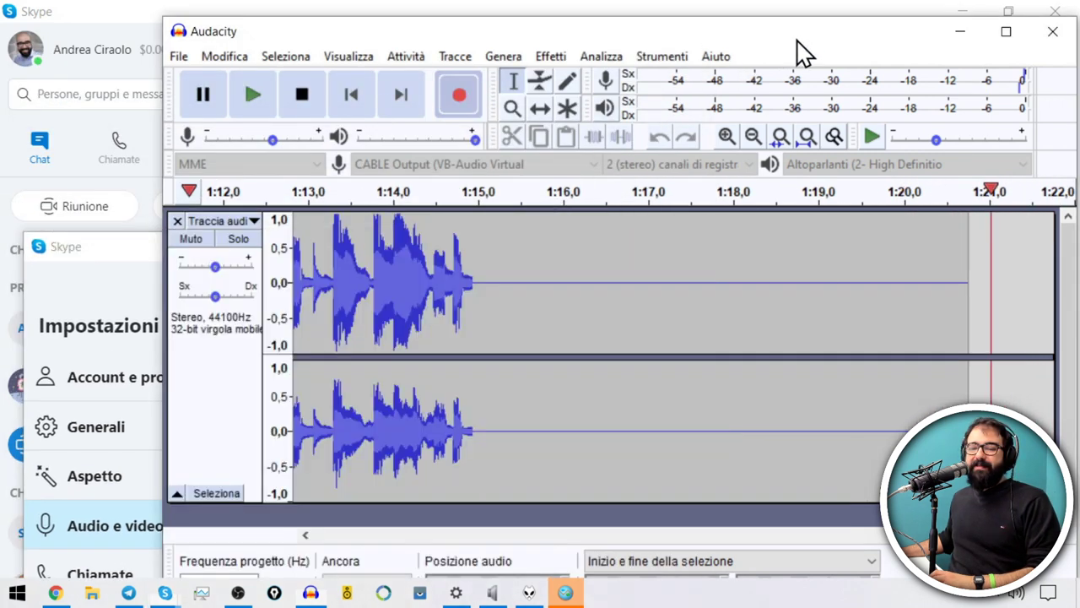
left_click(306, 100)
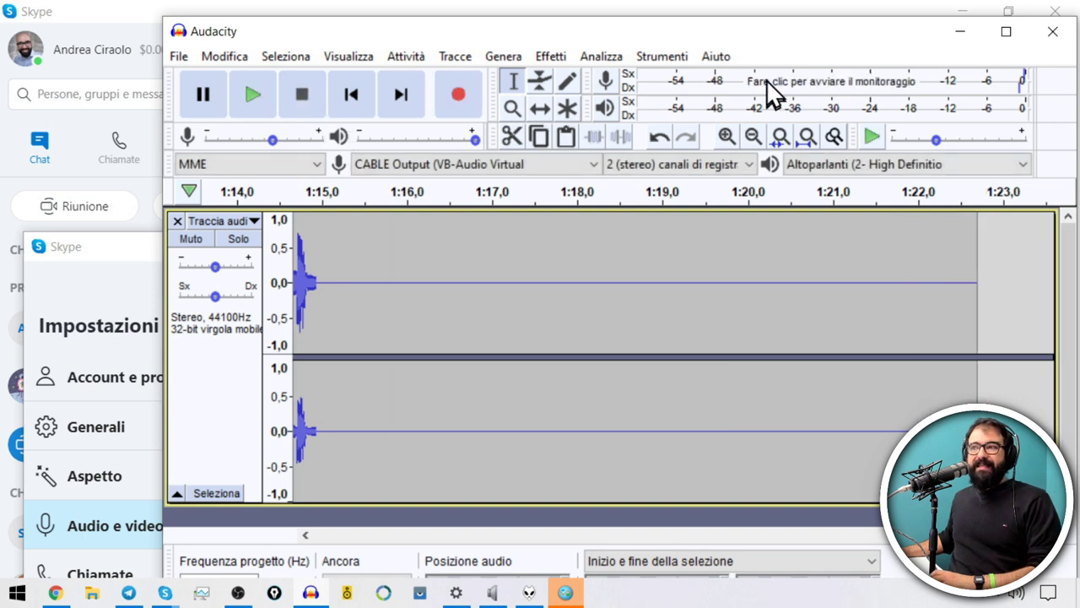
Bring the Skype settings window back to the front and set the microphone to CABLE Output (VB-Audio Virtual Cable).
left_click(135, 268)
left_click_drag(135, 268, 262, 68)
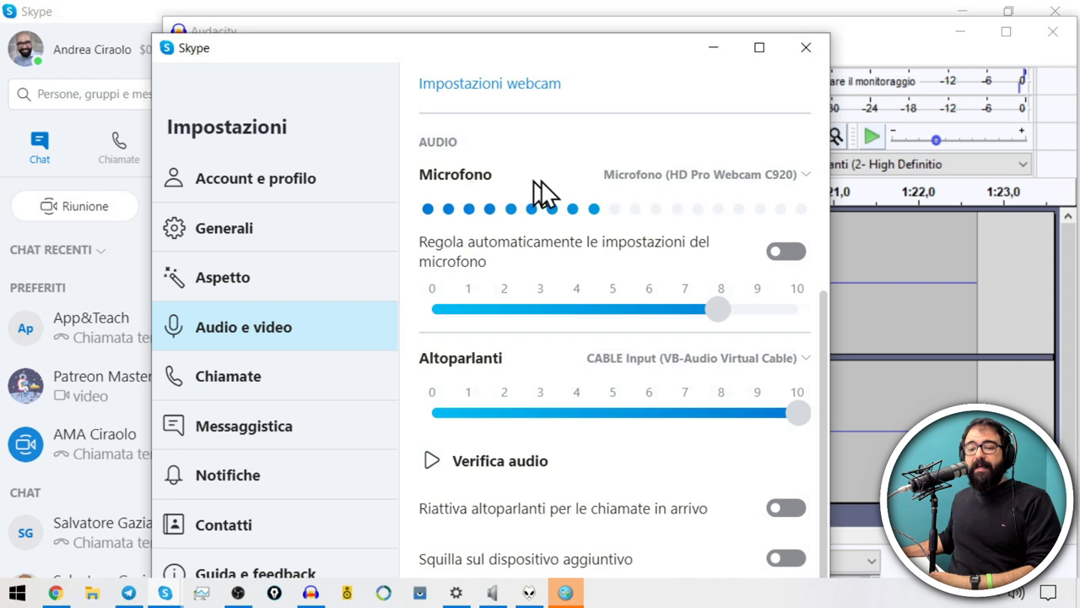
left_click(673, 179)
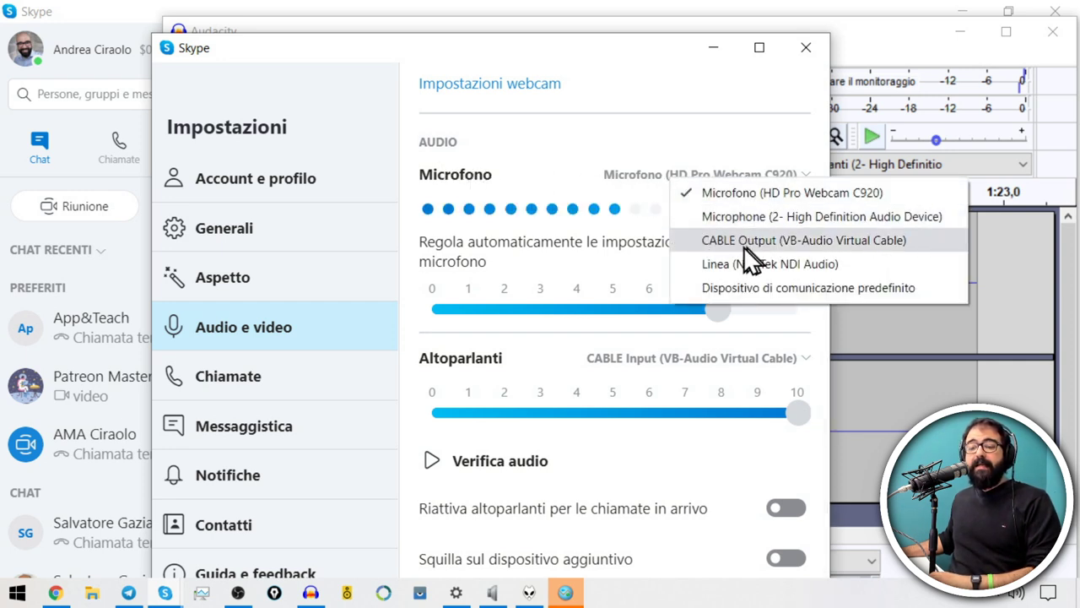
left_click(775, 241)
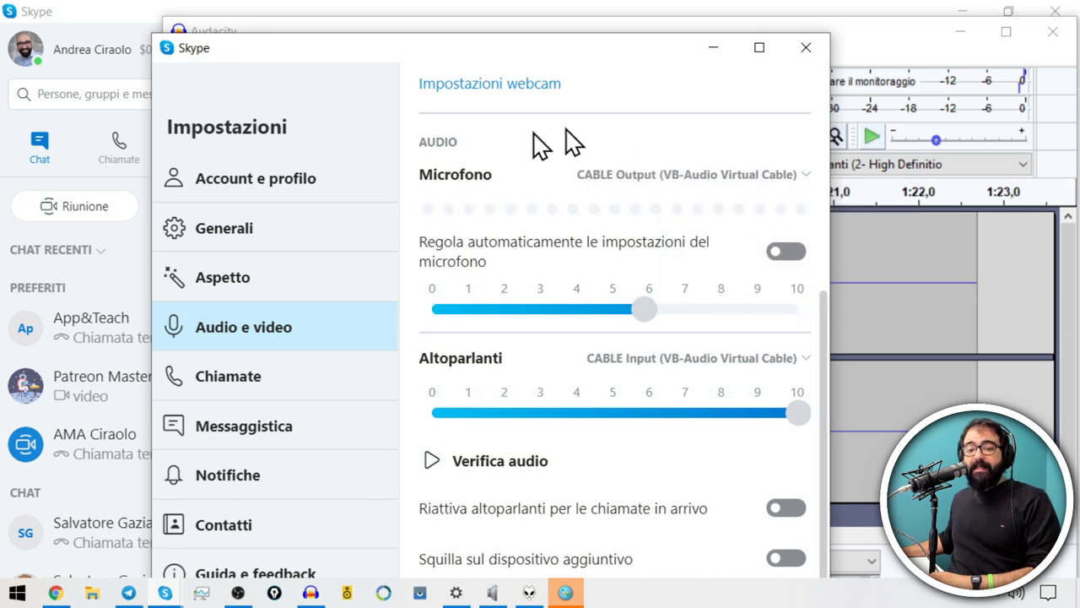
Play the YouTube video in Chrome, check the microphone level in the Skype settings, and return to Chrome to pause the video.
left_click(56, 595)
left_click(627, 334)
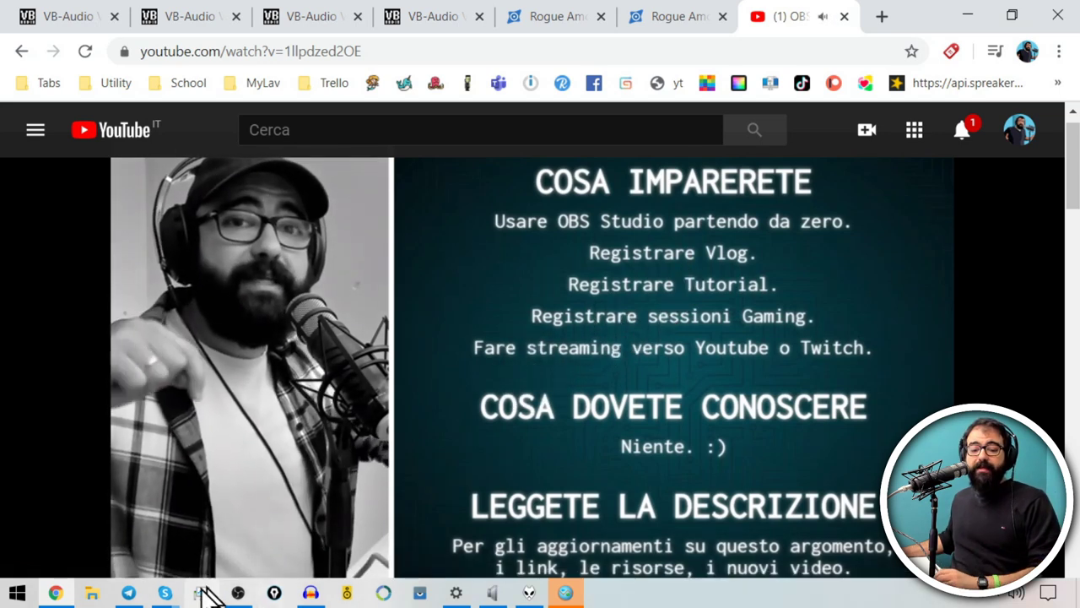
mouse_move(211, 591)
left_click(308, 523)
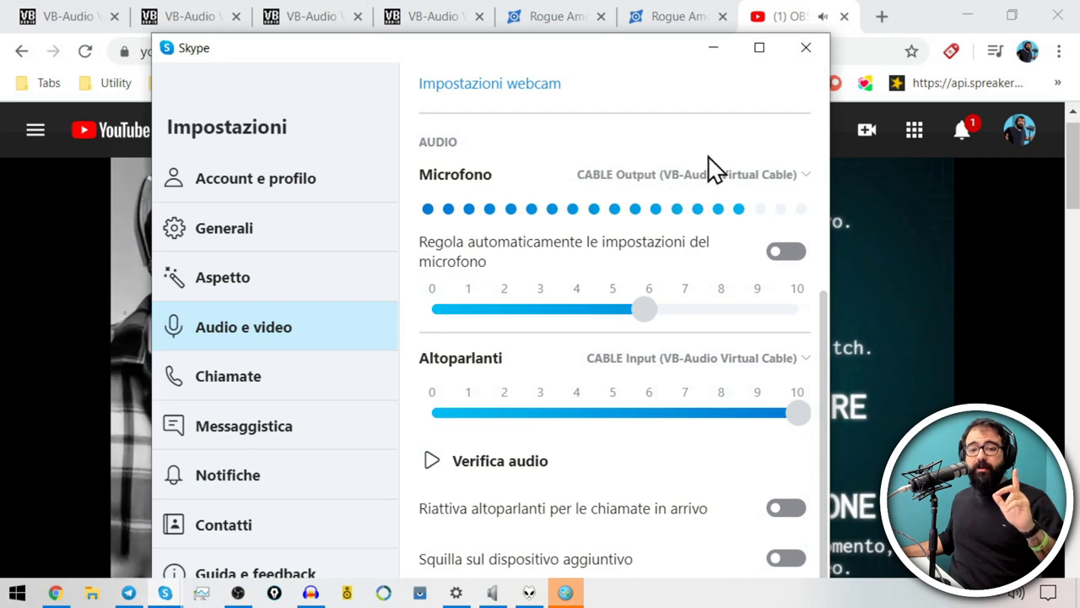
left_click(938, 348)
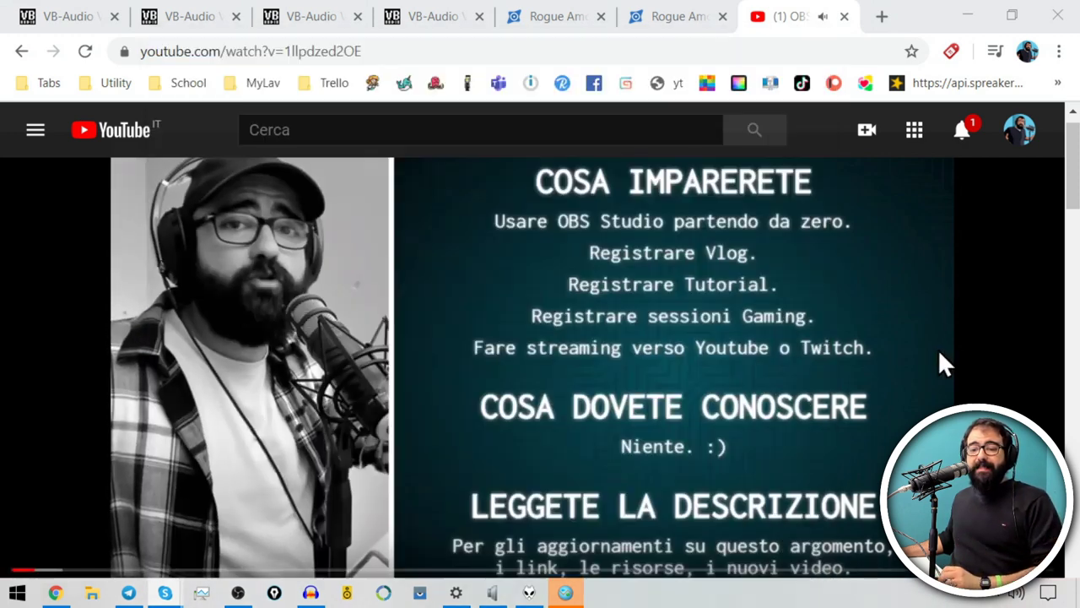
Return to the Skype settings, try to set the microphone to Microfono (HD Pro Webcam C920), and close the settings window.
mouse_move(169, 595)
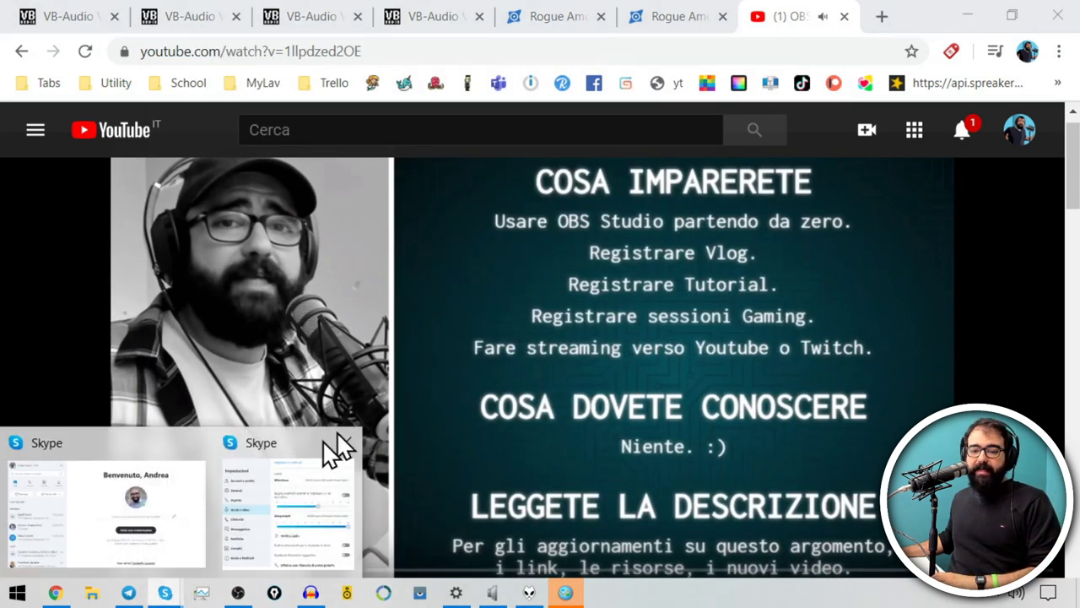
left_click(338, 447)
left_click(680, 178)
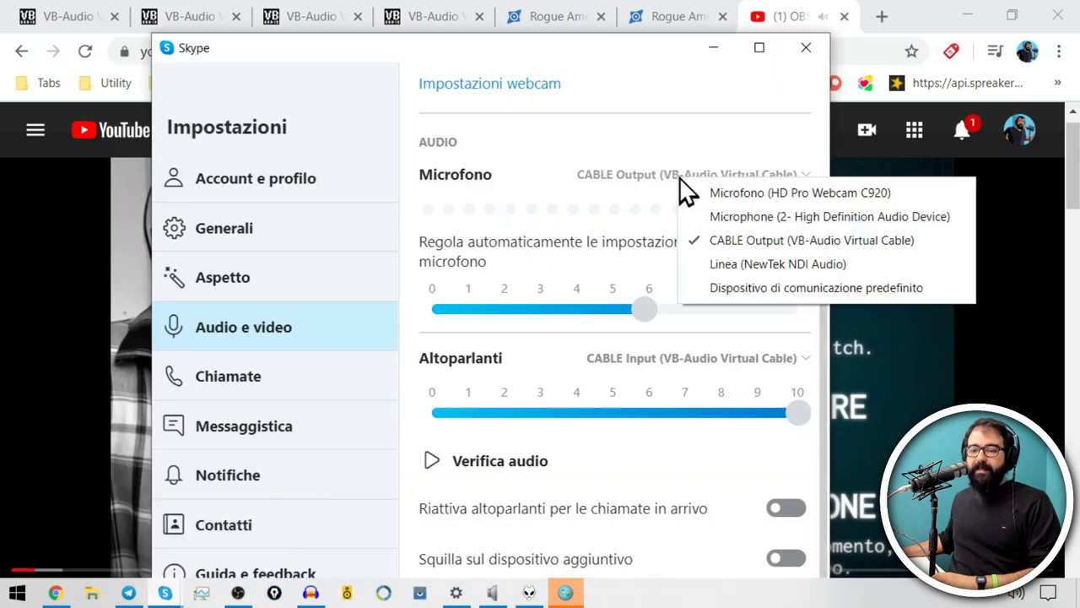
left_click(749, 192)
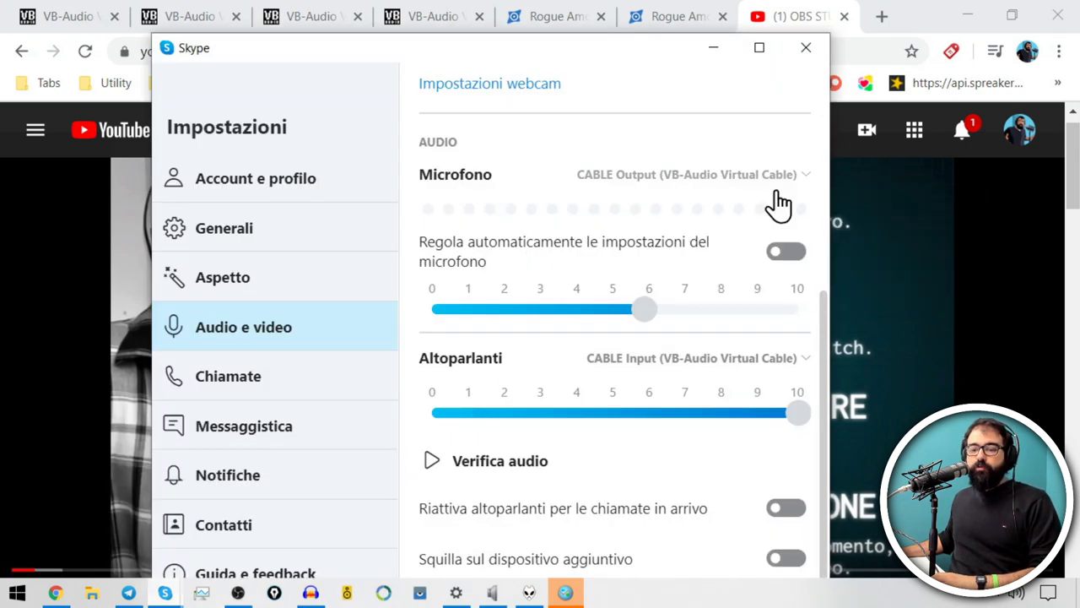
left_click(807, 50)
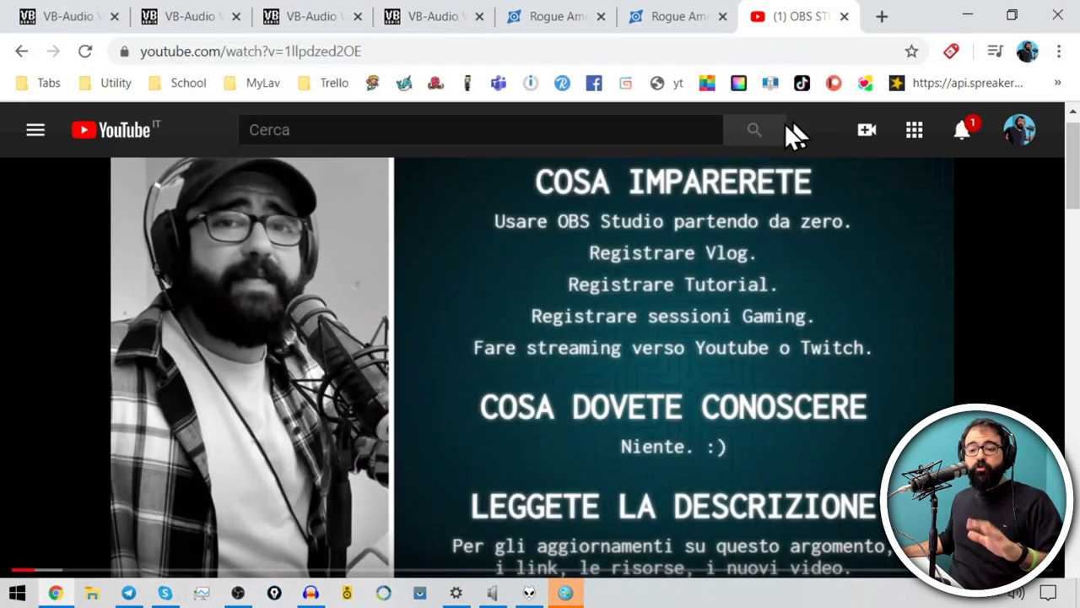
Minimize Chrome, Skype and foobar2000, and close the Evaer window to clear the desktop.
left_click(966, 17)
left_click(955, 29)
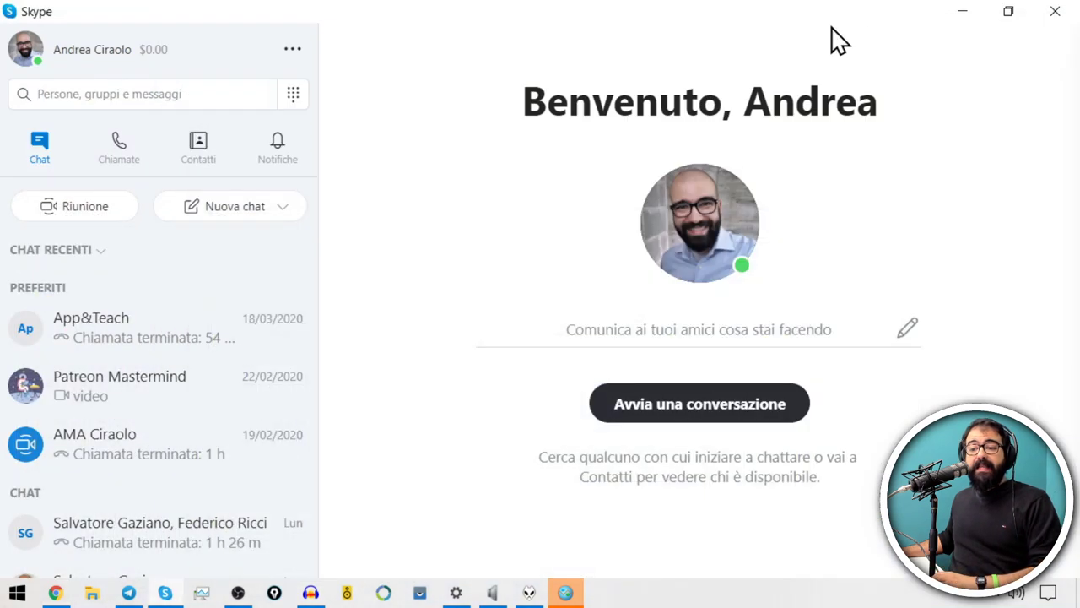
left_click(959, 17)
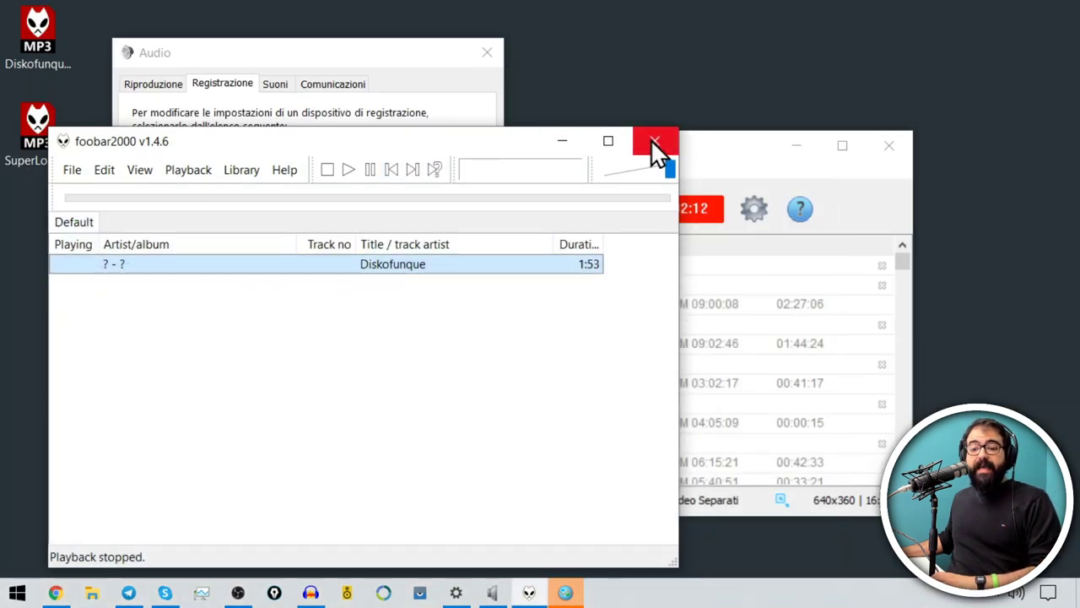
left_click(562, 142)
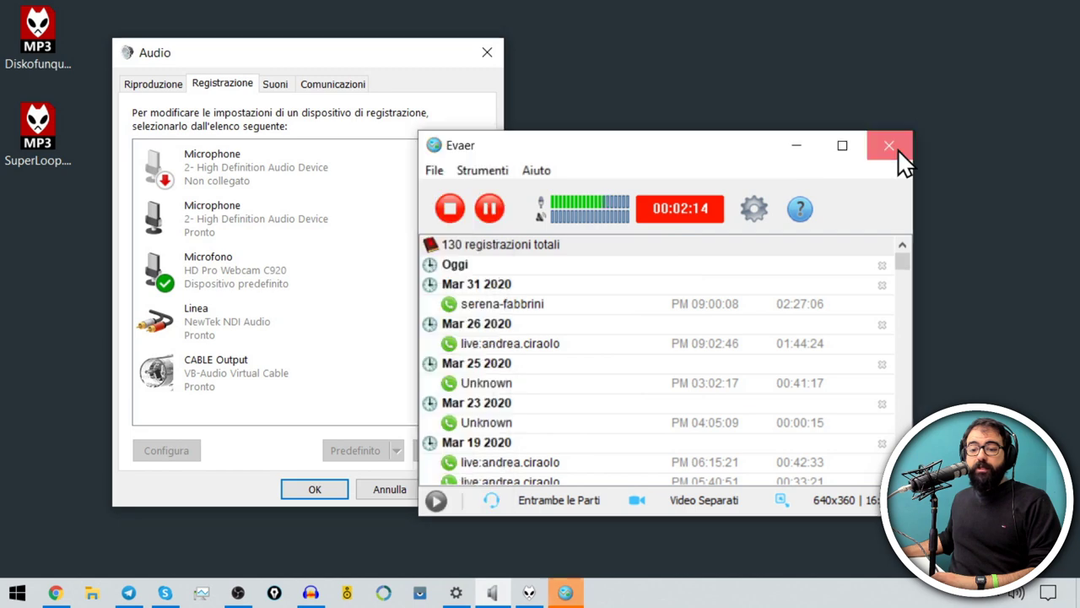
left_click(898, 151)
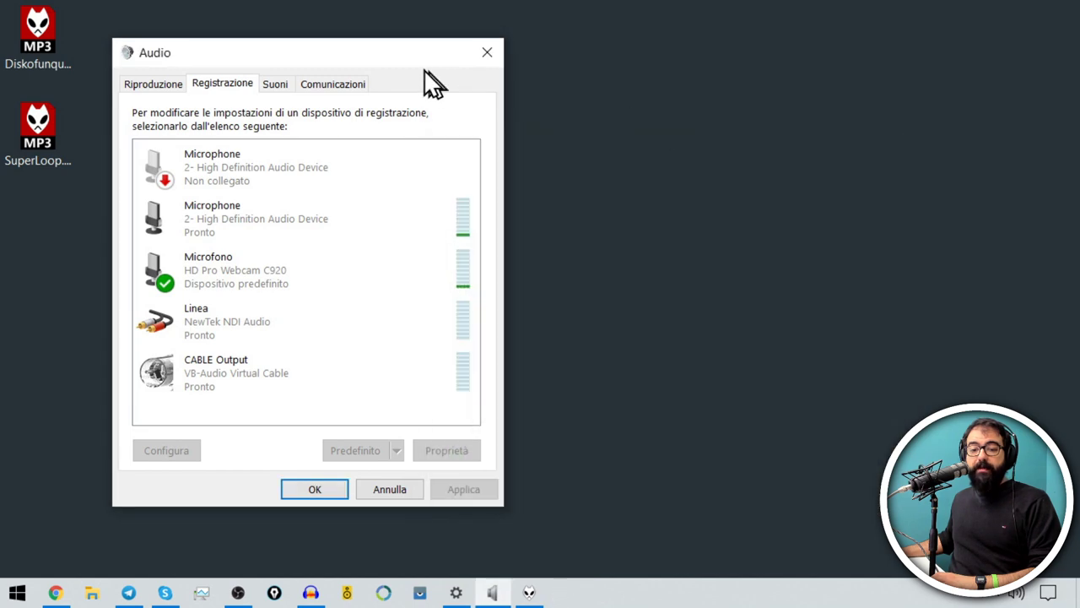
Switch to OBS and set its desktop audio device to Altoparlanti (2- High Definition Audio Device) in the audio settings.
left_click(237, 592)
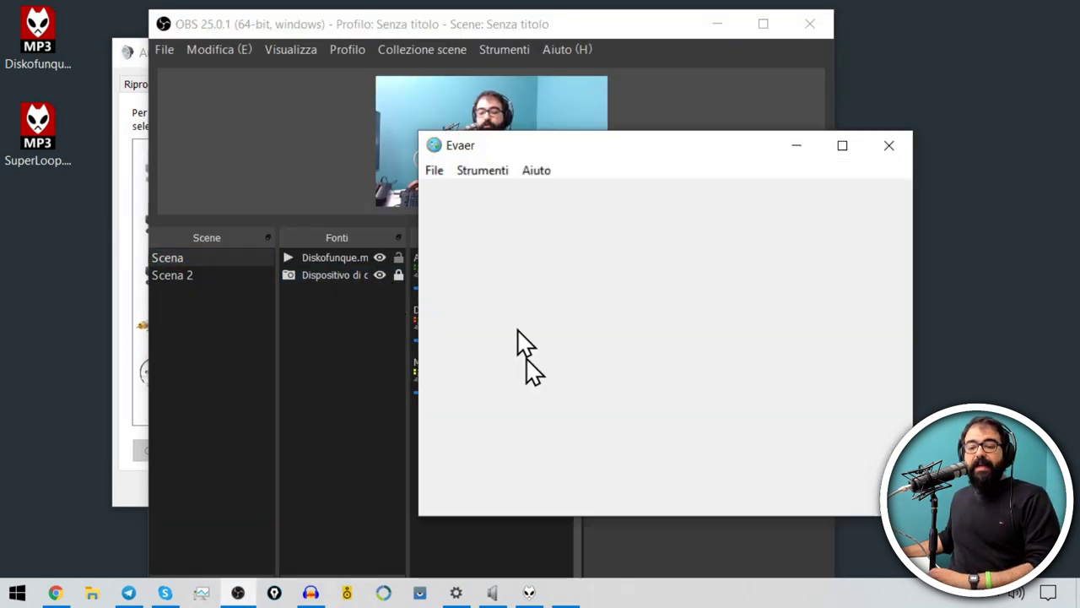
left_click(599, 21)
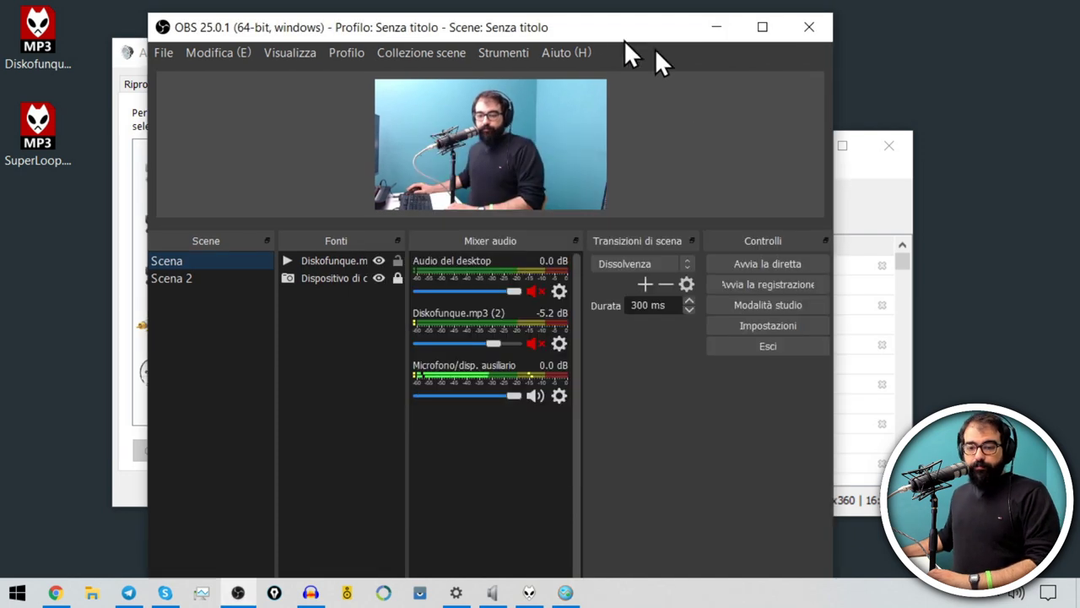
left_click(772, 325)
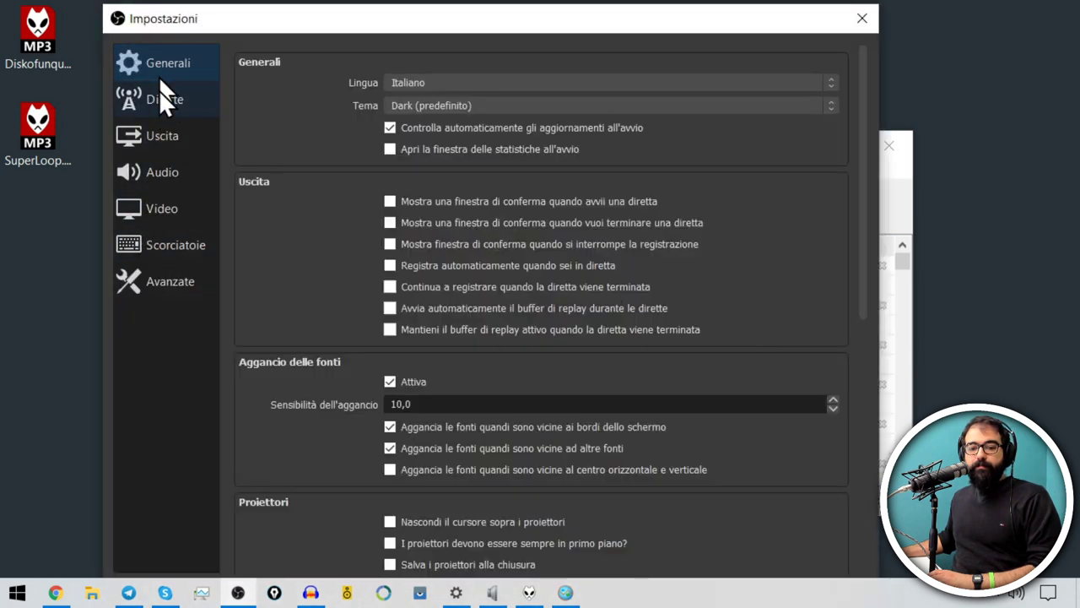
left_click(162, 173)
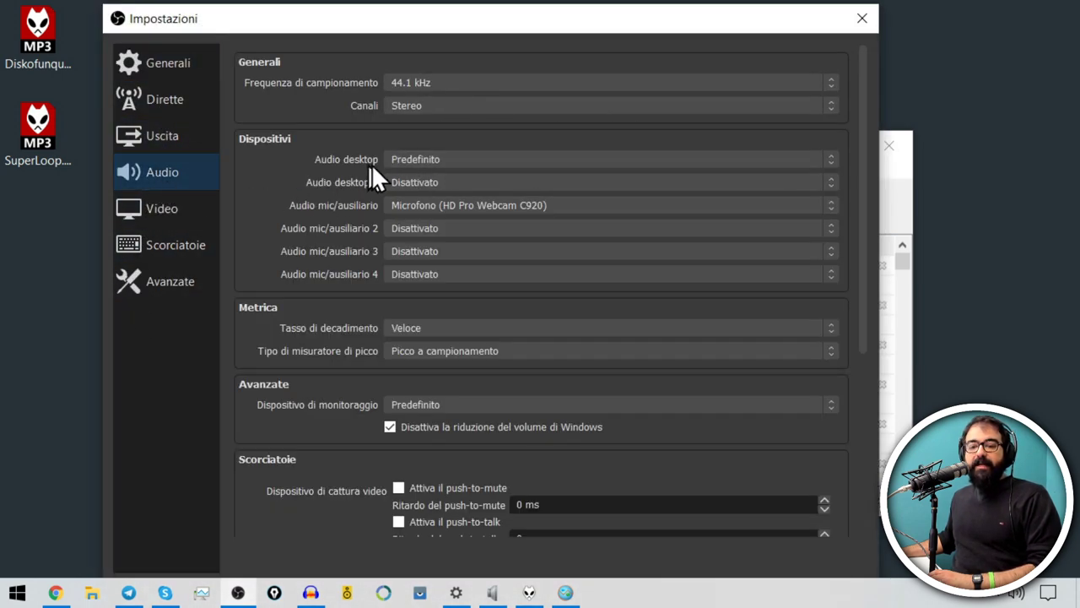
left_click(451, 157)
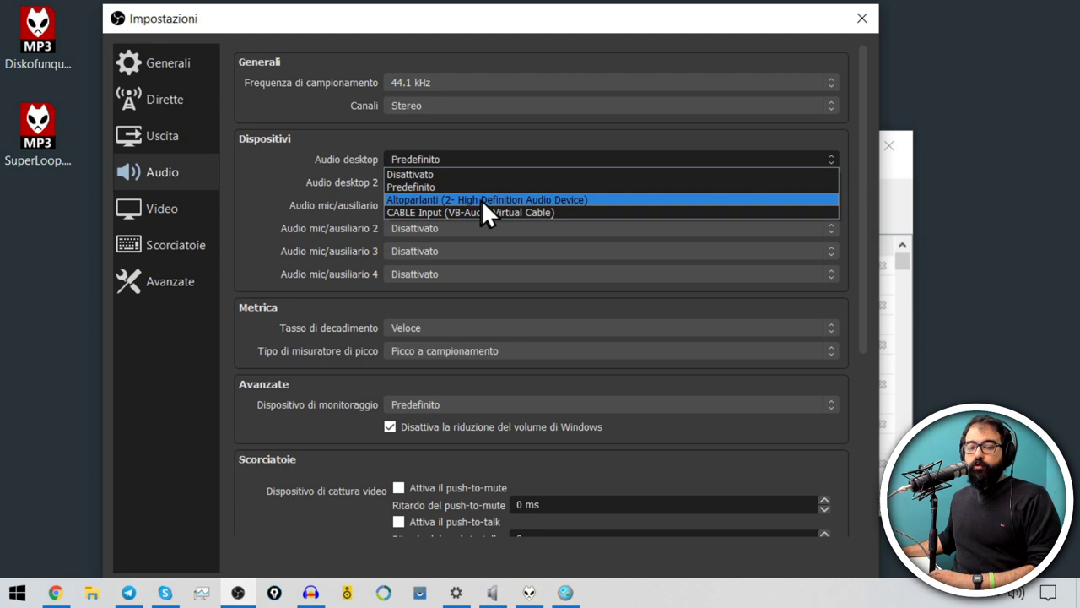
left_click(481, 199)
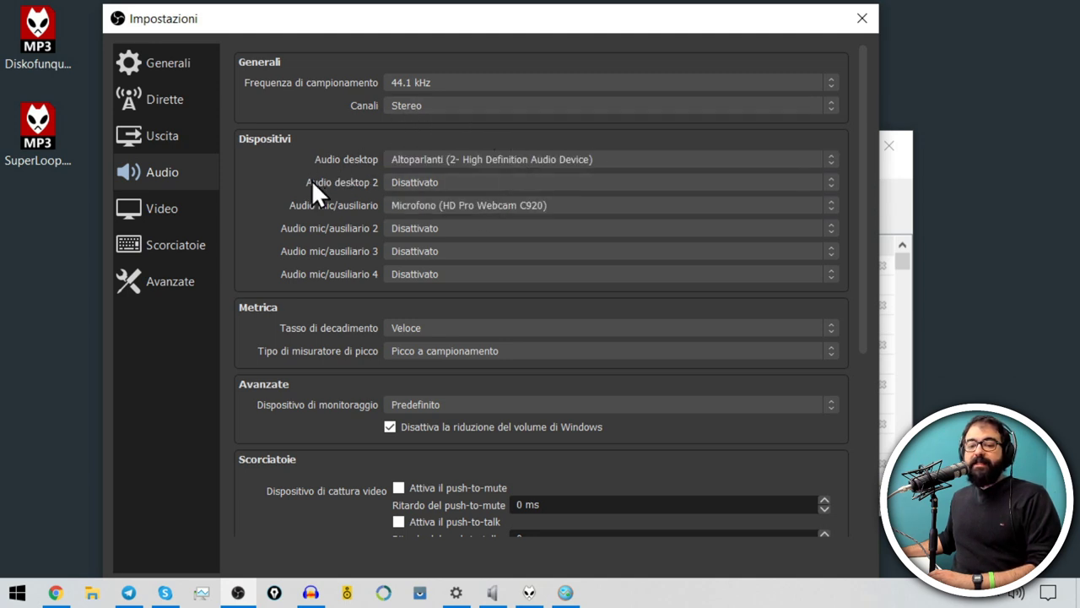
Set the second desktop audio device to CABLE Input (VB-Audio Virtual Cable) and confirm the OBS settings.
left_click(432, 180)
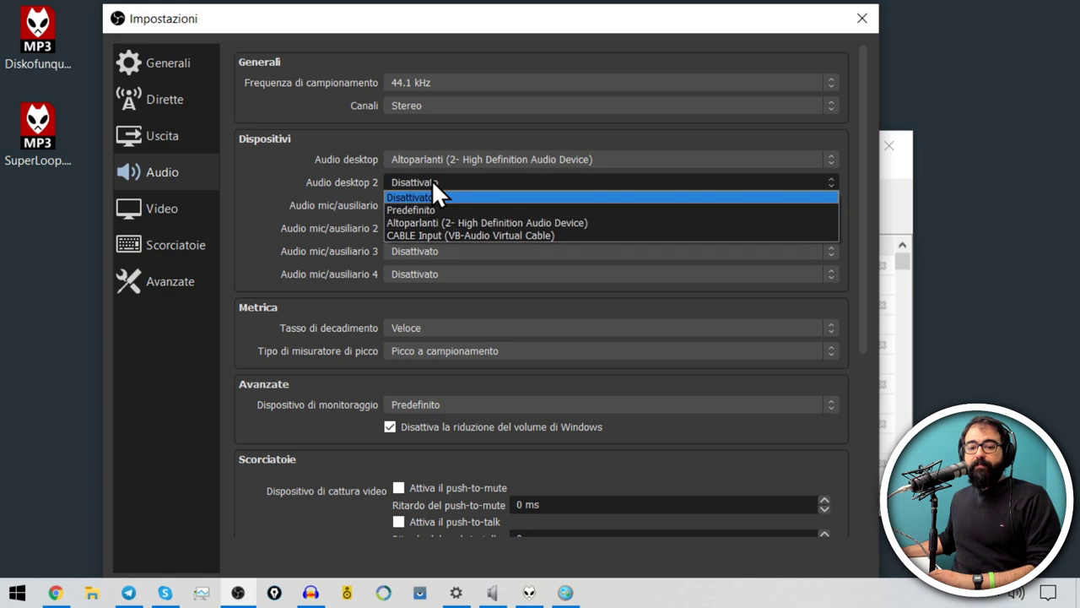
left_click(479, 235)
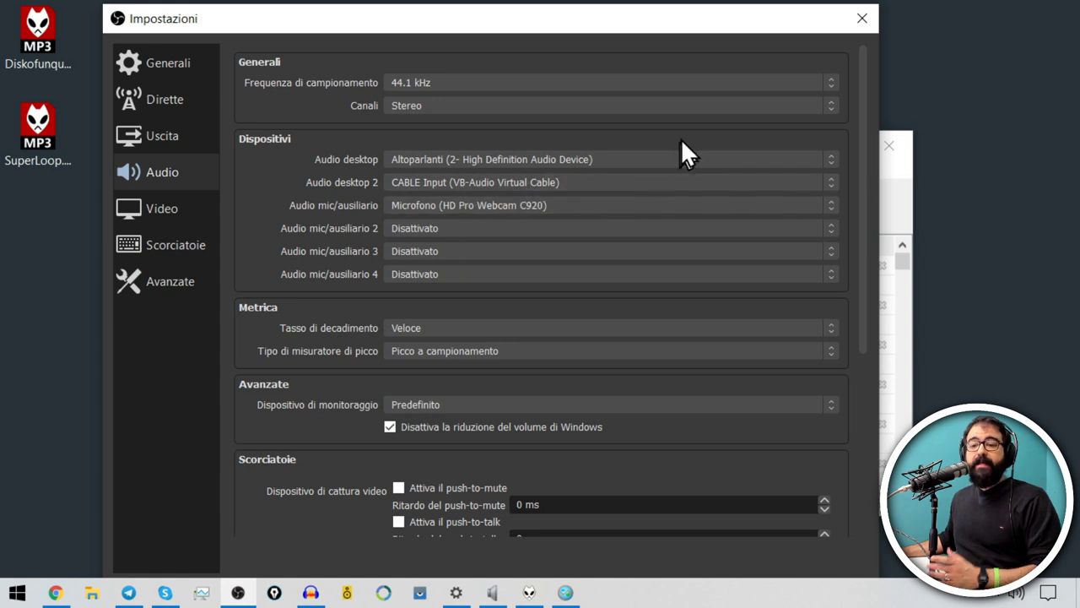
left_click_drag(631, 7, 631, 5)
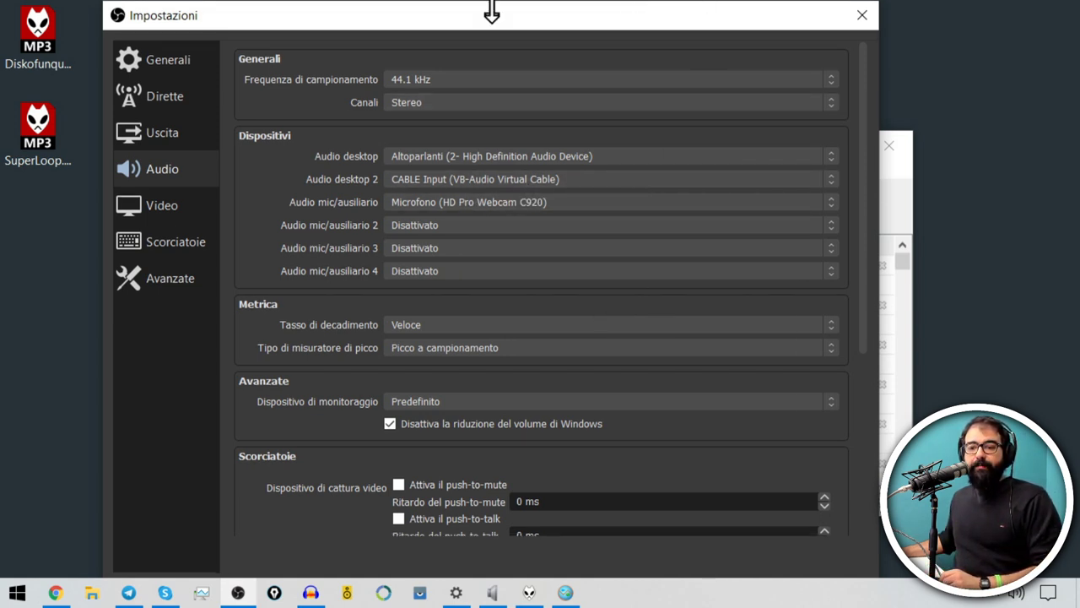
left_click_drag(492, 11, 540, 46)
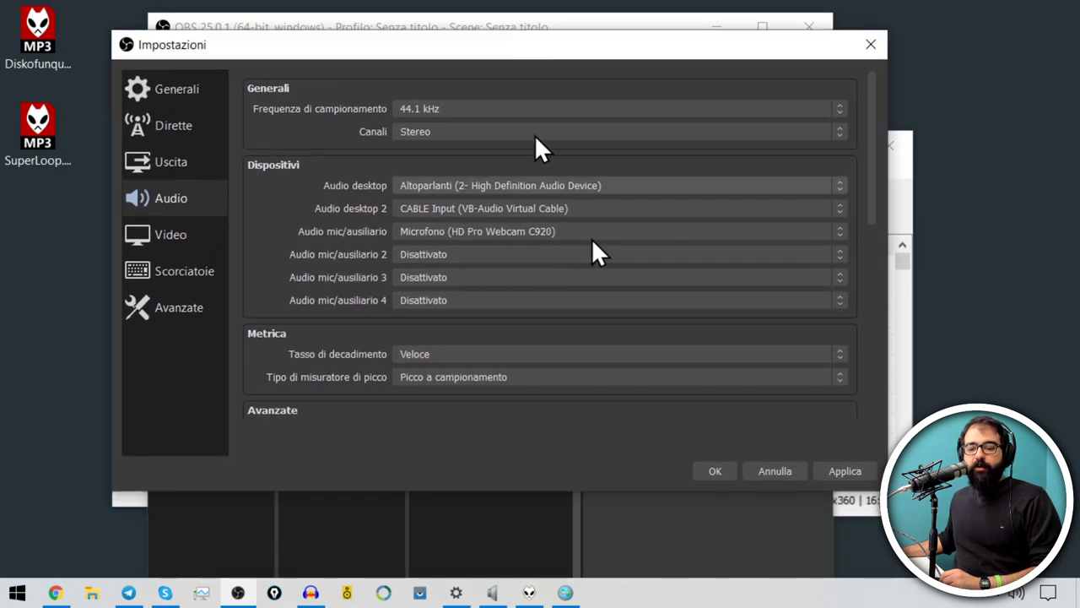
left_click(714, 467)
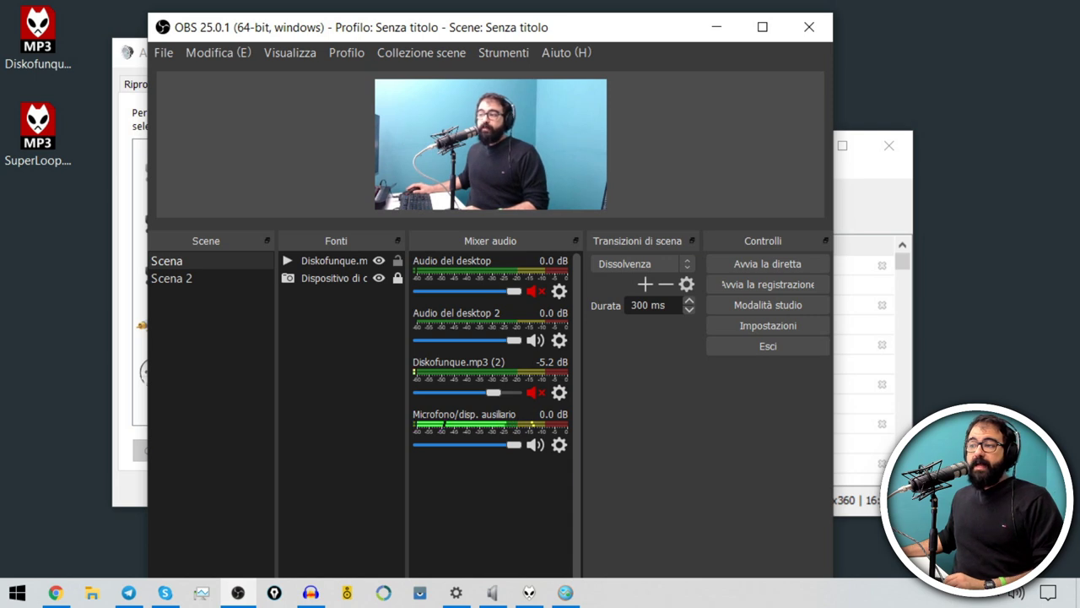
Set the Windows playback device to Altoparlanti (2- High Definition Audio Device) and unmute Audio del desktop in the OBS mixer.
left_click(1014, 592)
left_click(864, 500)
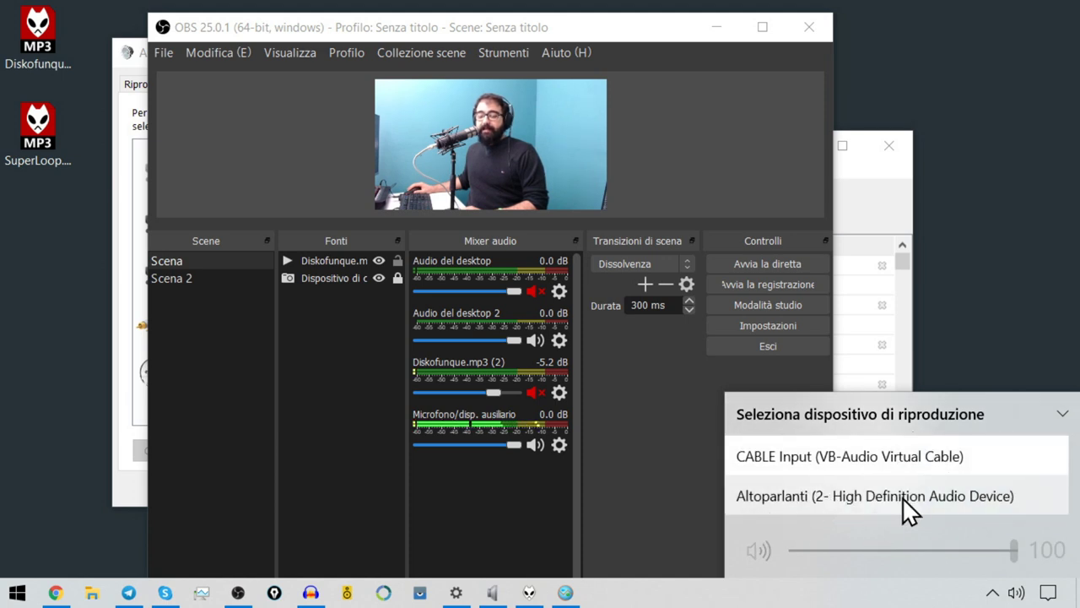
left_click(903, 497)
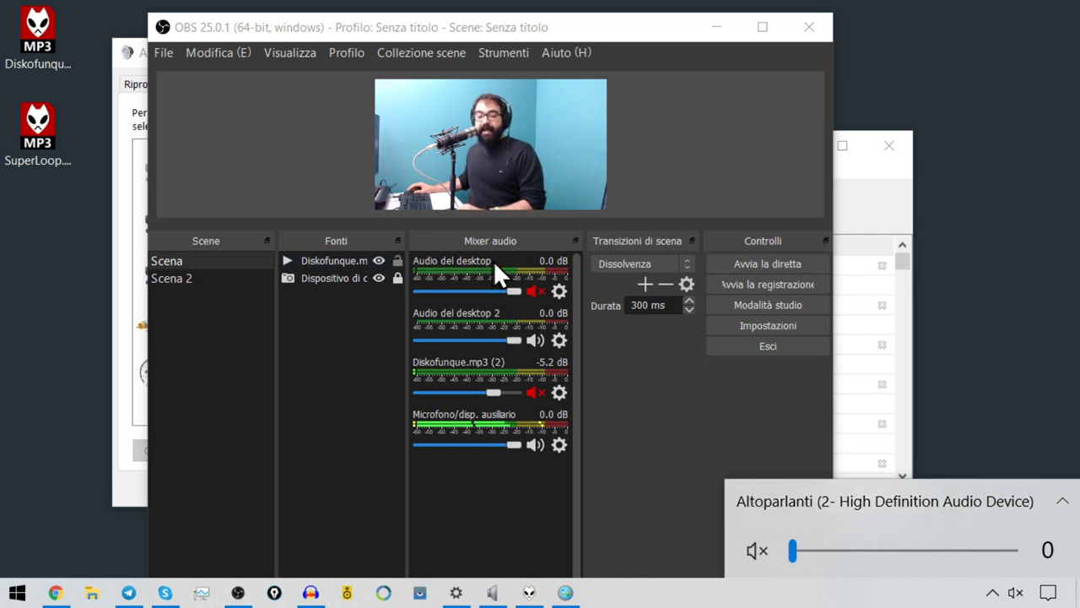
left_click(536, 287)
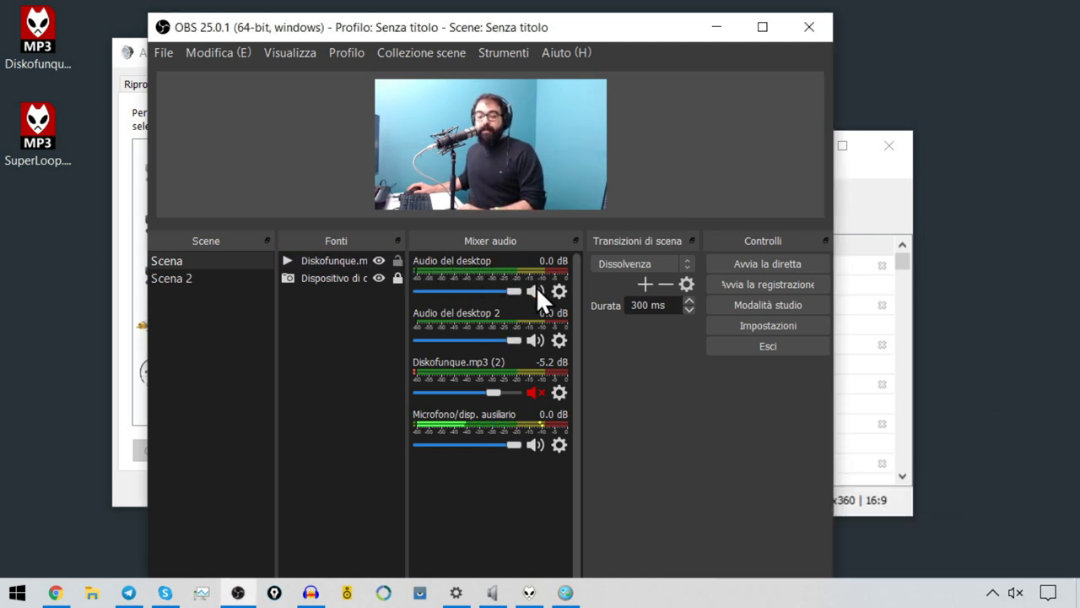
Switch to Skype, check the microphone and speaker devices in its audio and video settings, and compare them with the Windows playback device.
left_click(166, 590)
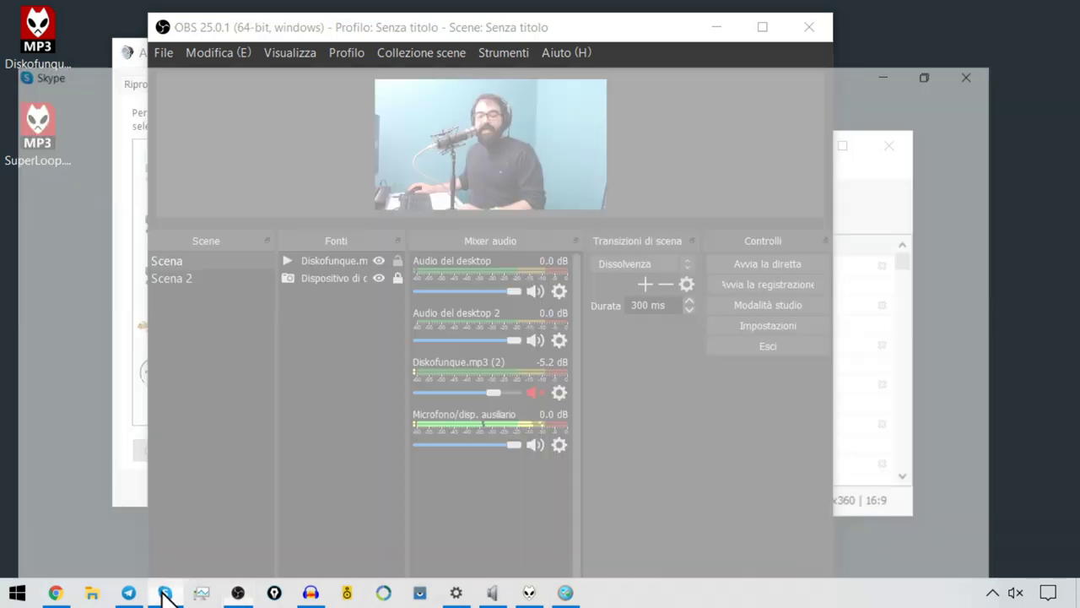
left_click(292, 49)
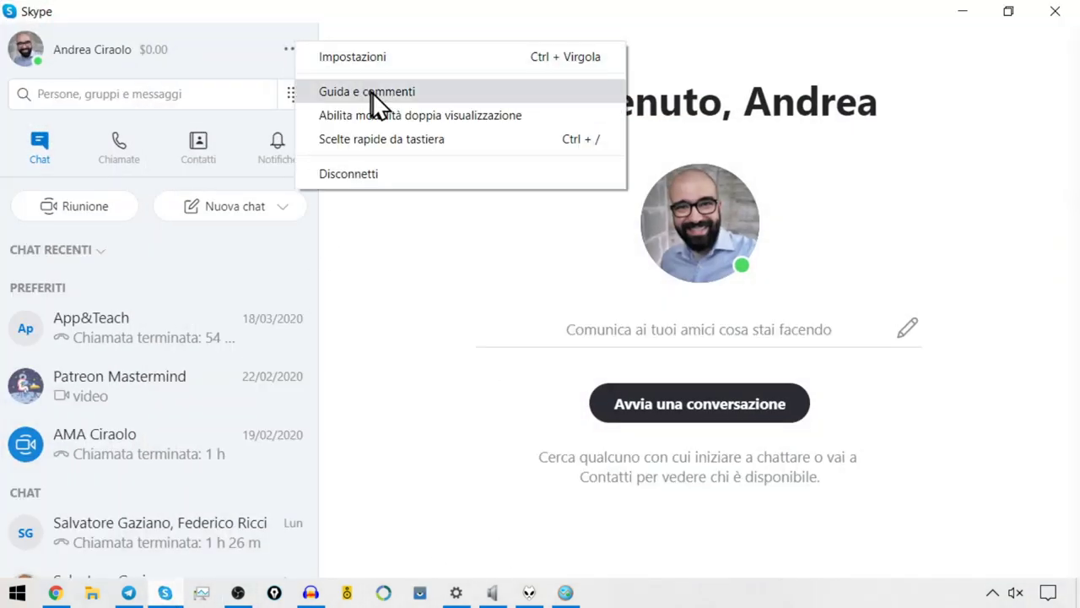
left_click(406, 58)
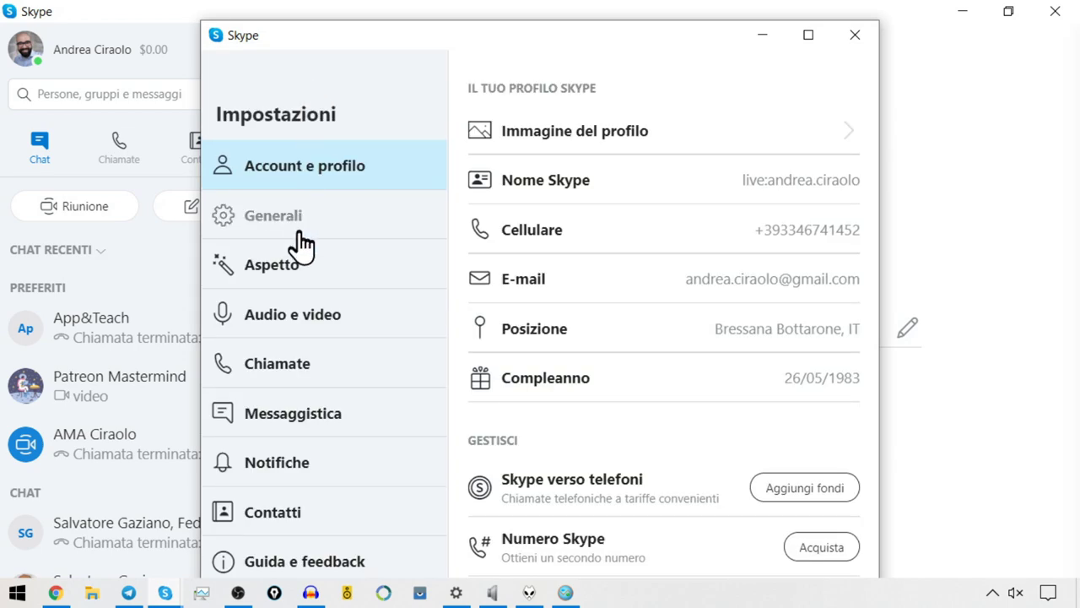
left_click(297, 334)
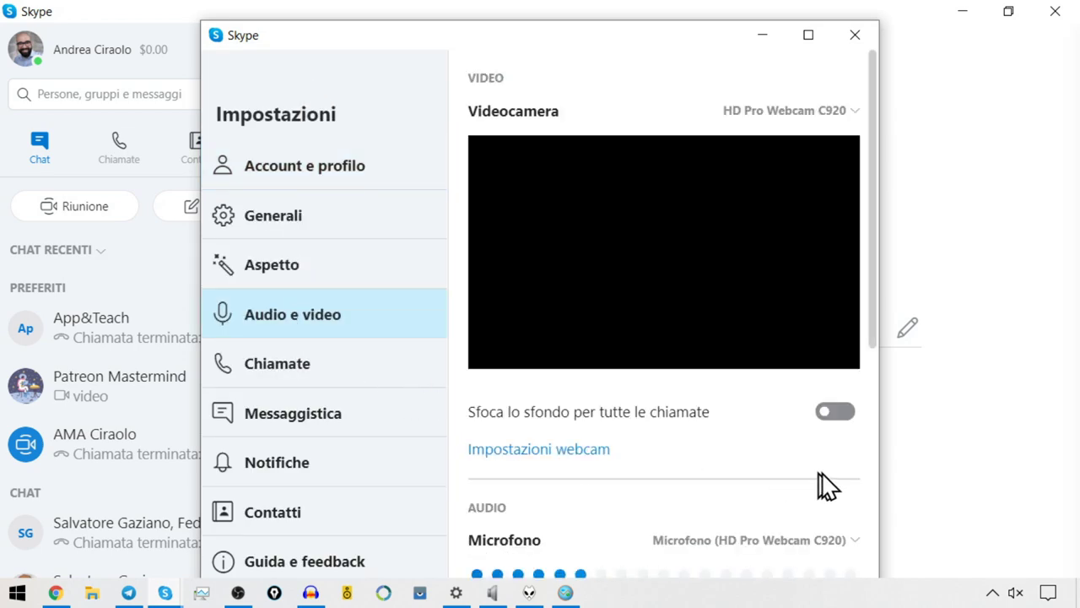
left_click(888, 145)
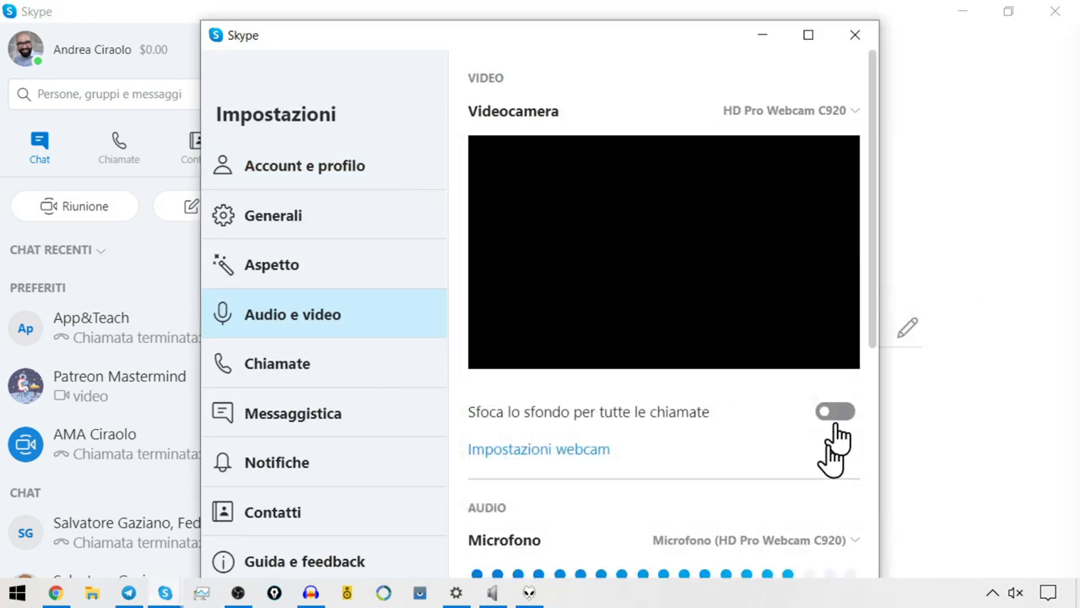
scroll(823, 473, "down", 4)
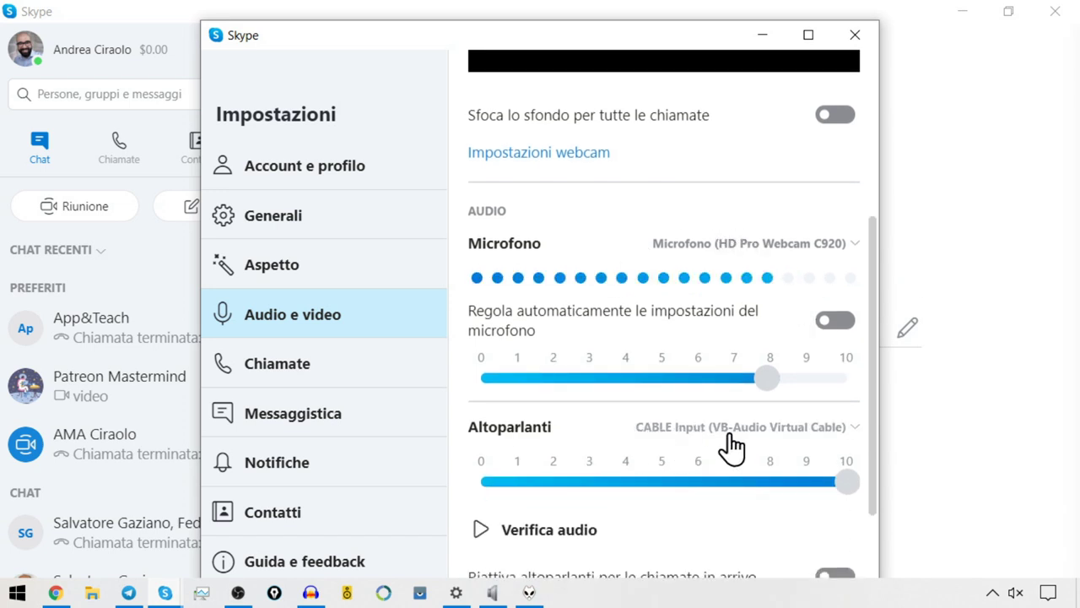
left_click(1018, 591)
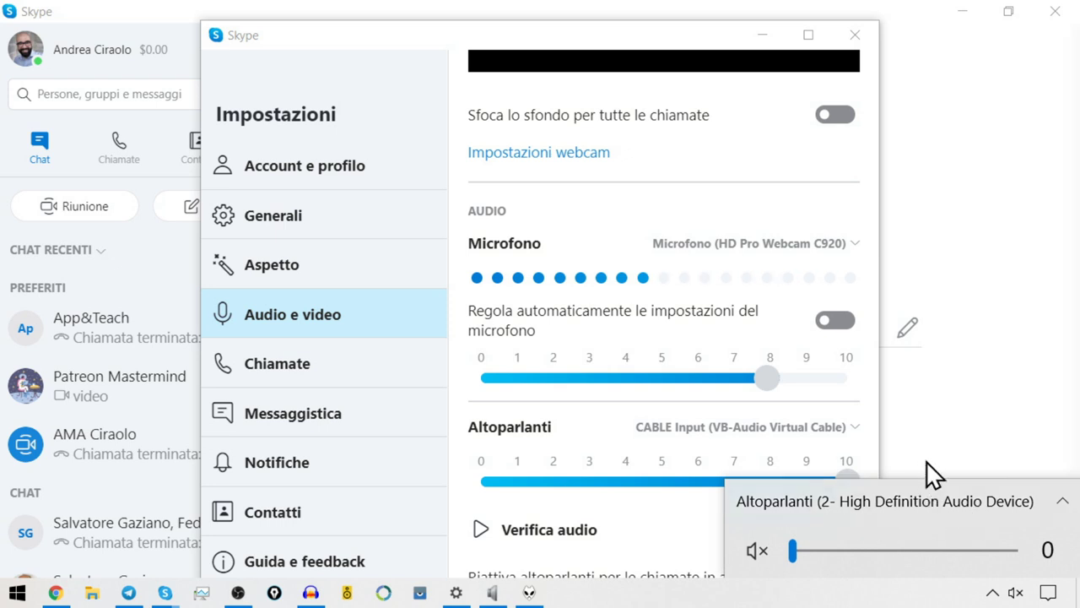
Bring OBS forward and arrange its window beside the Skype settings window.
left_click(237, 593)
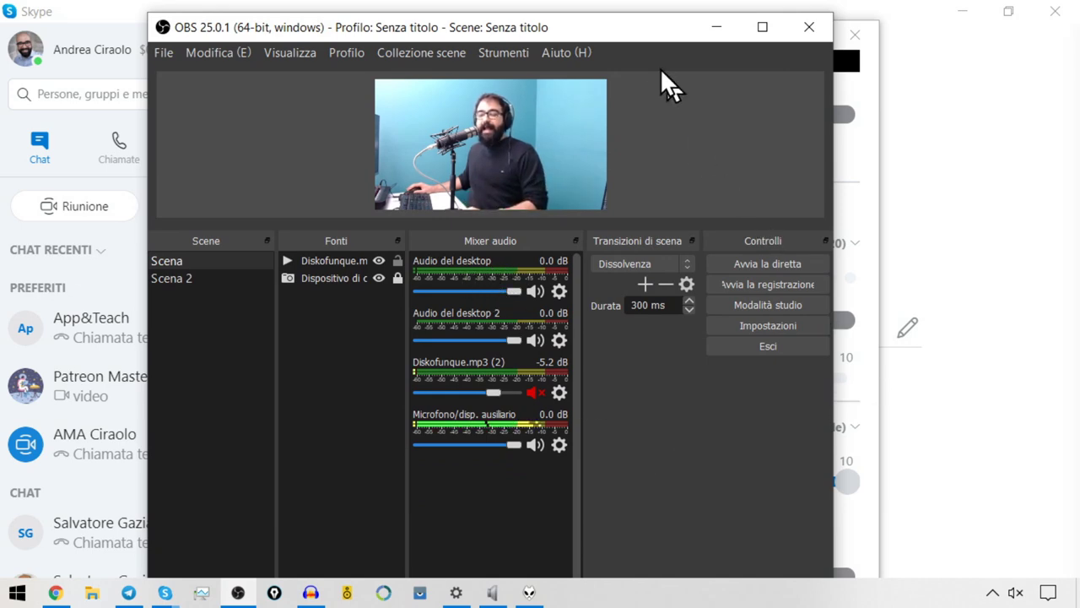
left_click_drag(666, 32, 422, 59)
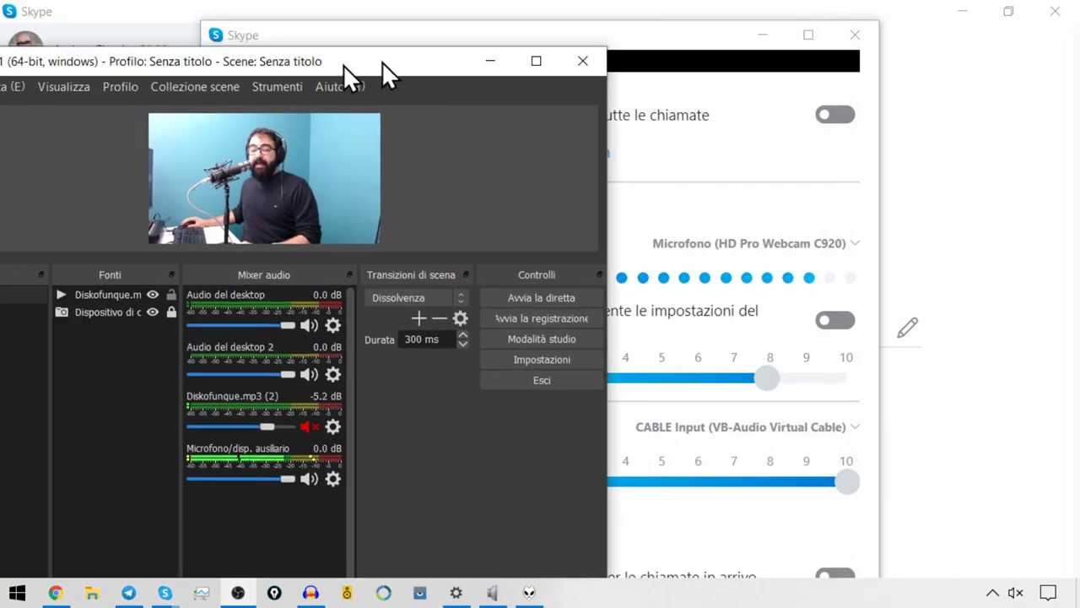
left_click_drag(382, 61, 767, 15)
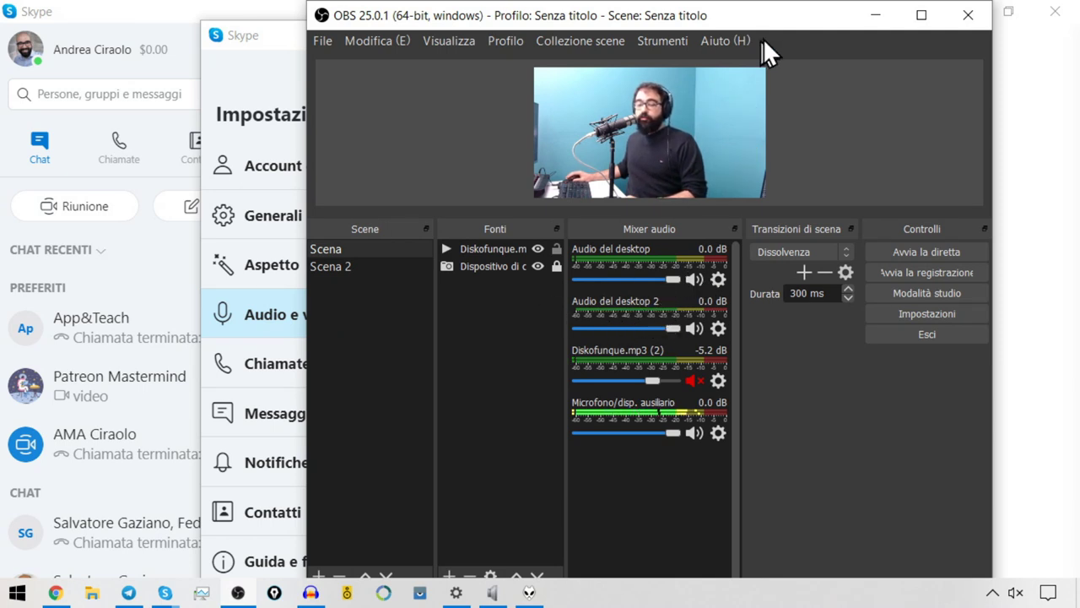
left_click_drag(775, 22, 467, 66)
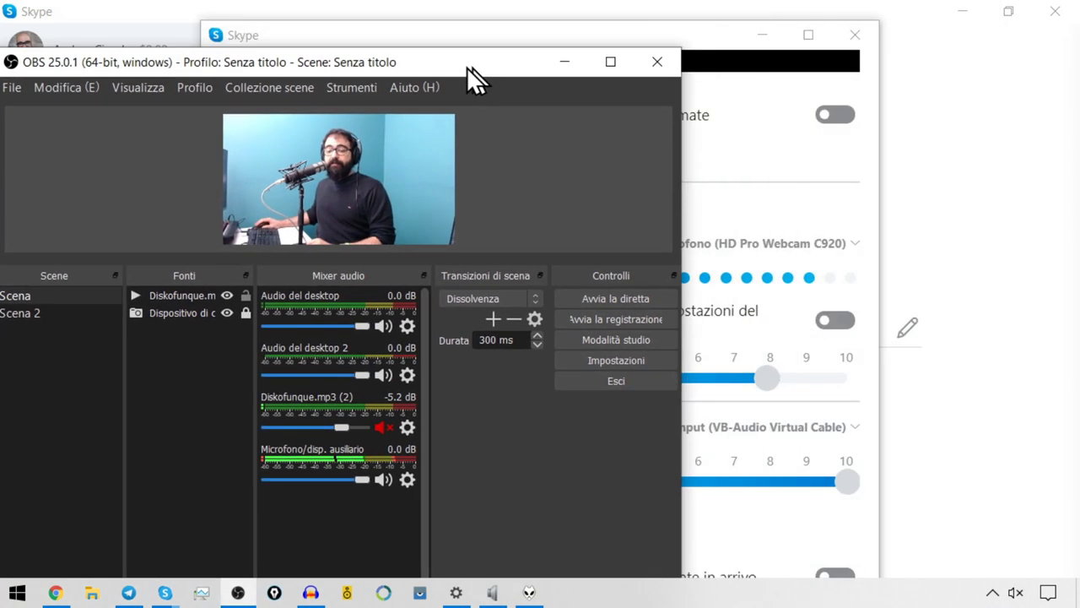
left_click_drag(697, 38, 817, 30)
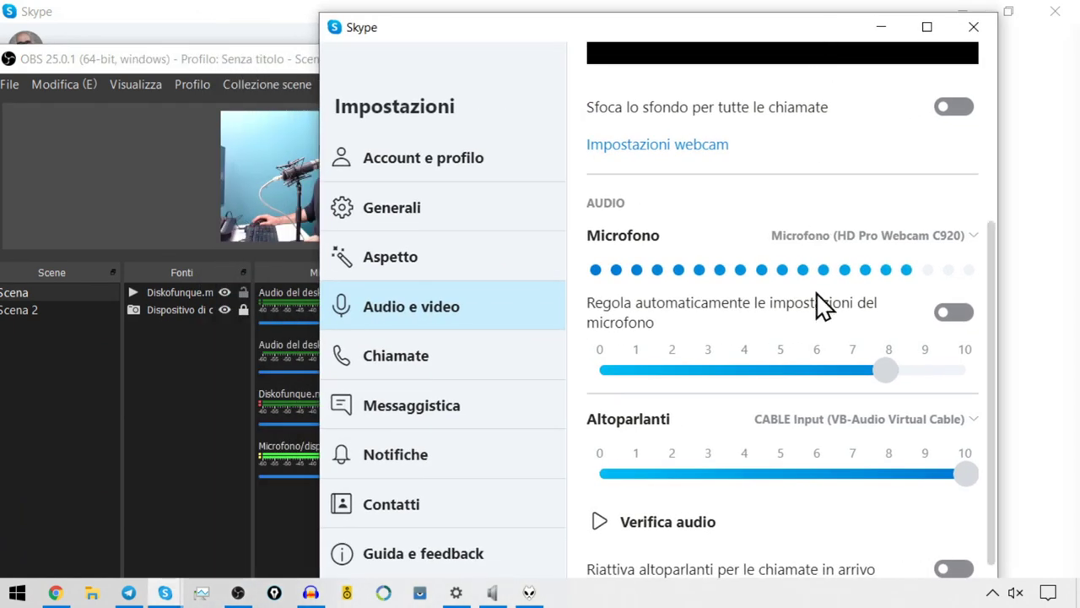
Start the Skype speaker test and lower the Audio del desktop 2 level in the OBS mixer to -15.4 dB.
left_click(602, 530)
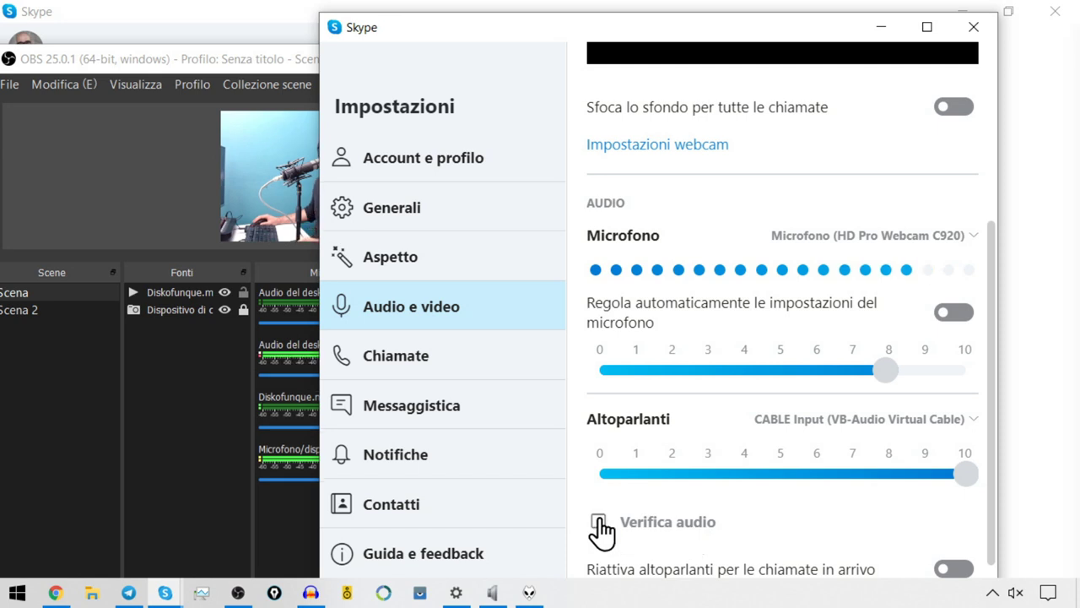
left_click(255, 61)
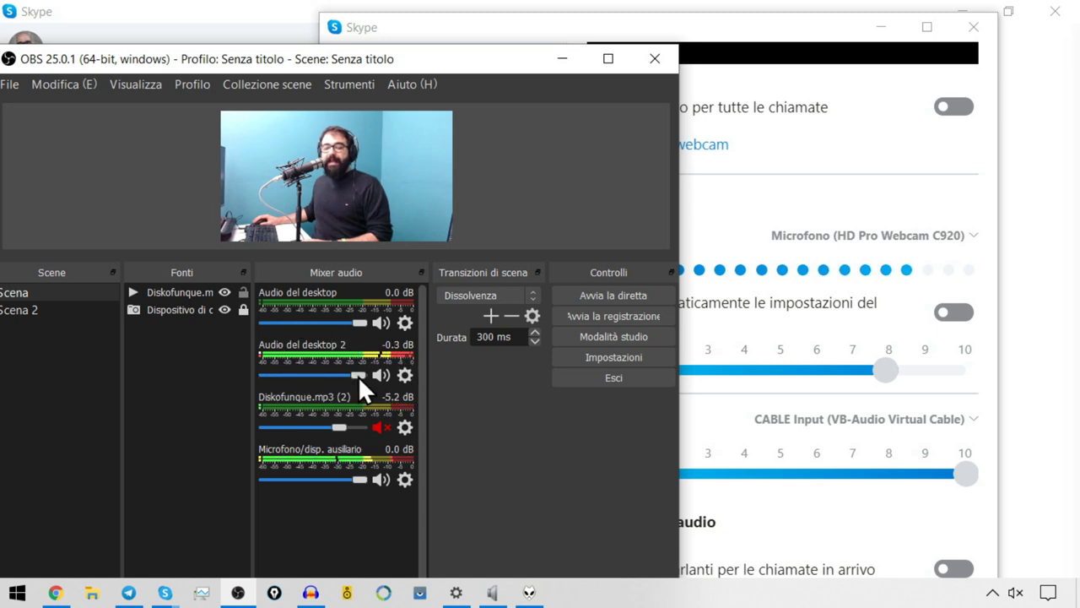
left_click_drag(358, 376, 318, 380)
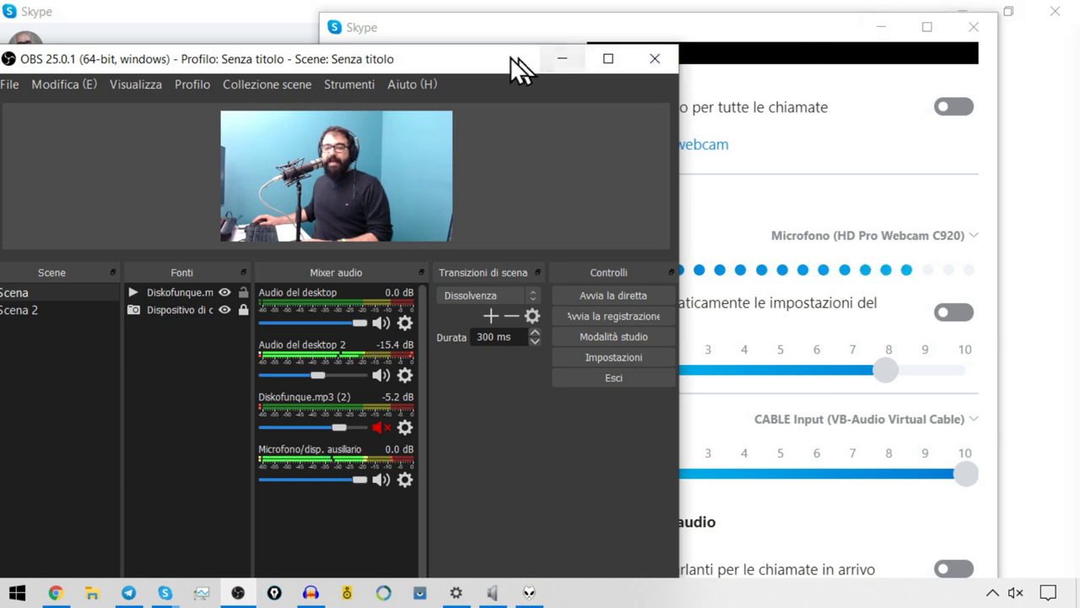
Move the OBS window clear of the Skype window controls and minimize both Skype windows.
left_click_drag(510, 56, 760, 92)
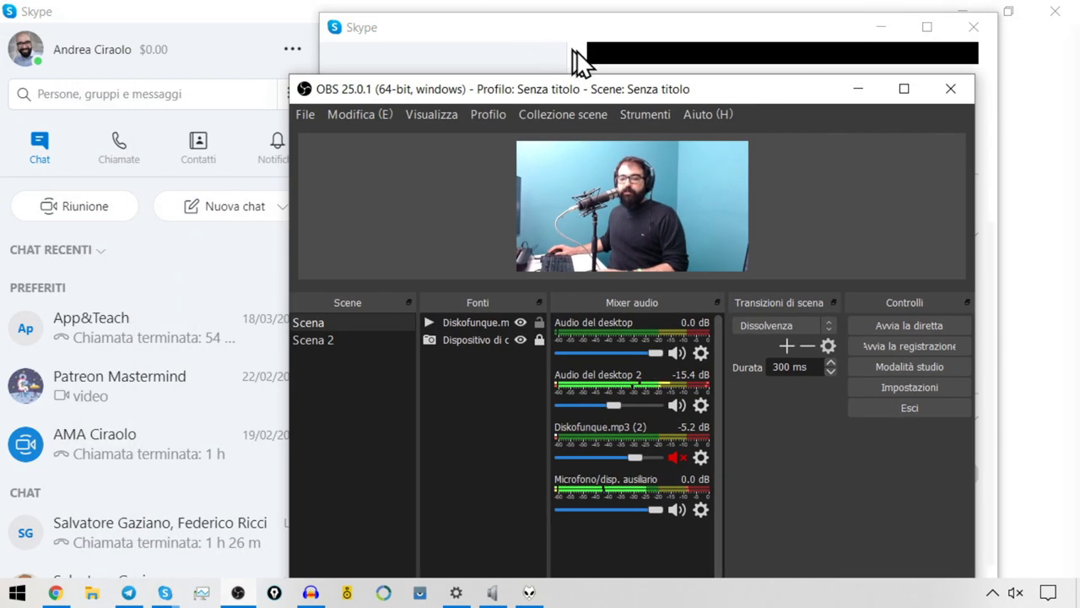
left_click(879, 27)
left_click(960, 12)
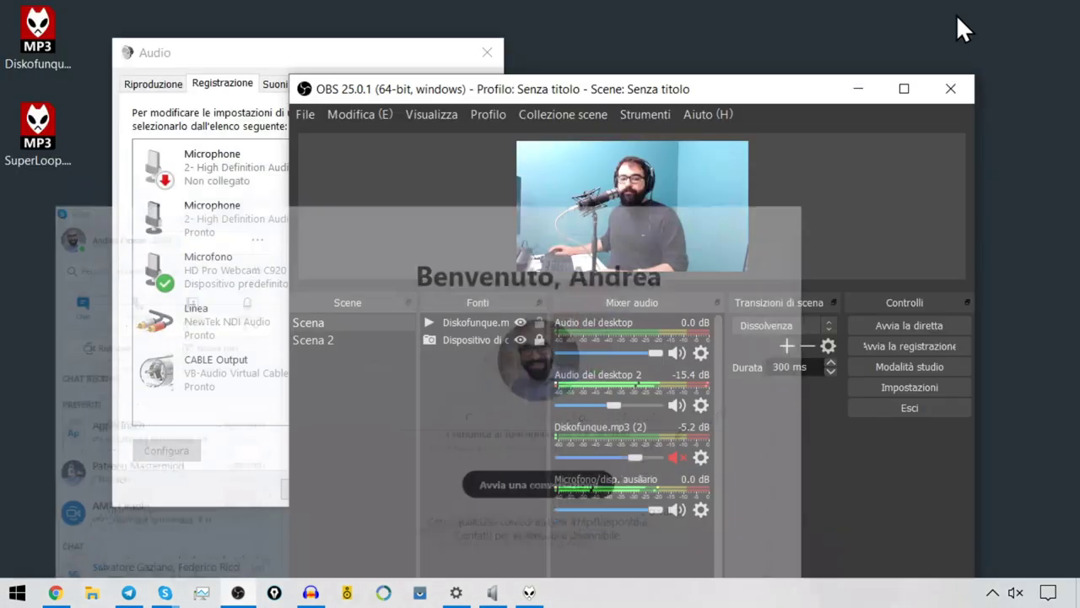
Play the Diskofunque MP3 from the desktop and lower the Audio del desktop level in the OBS mixer to -6.0 dB.
left_click(34, 34)
double_click(34, 34)
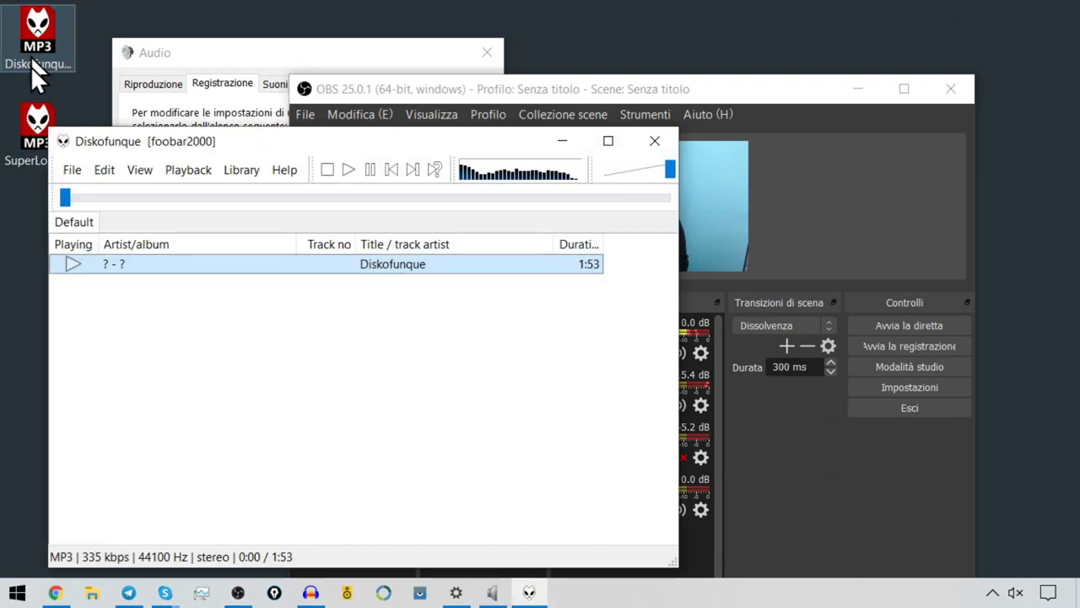
left_click(811, 93)
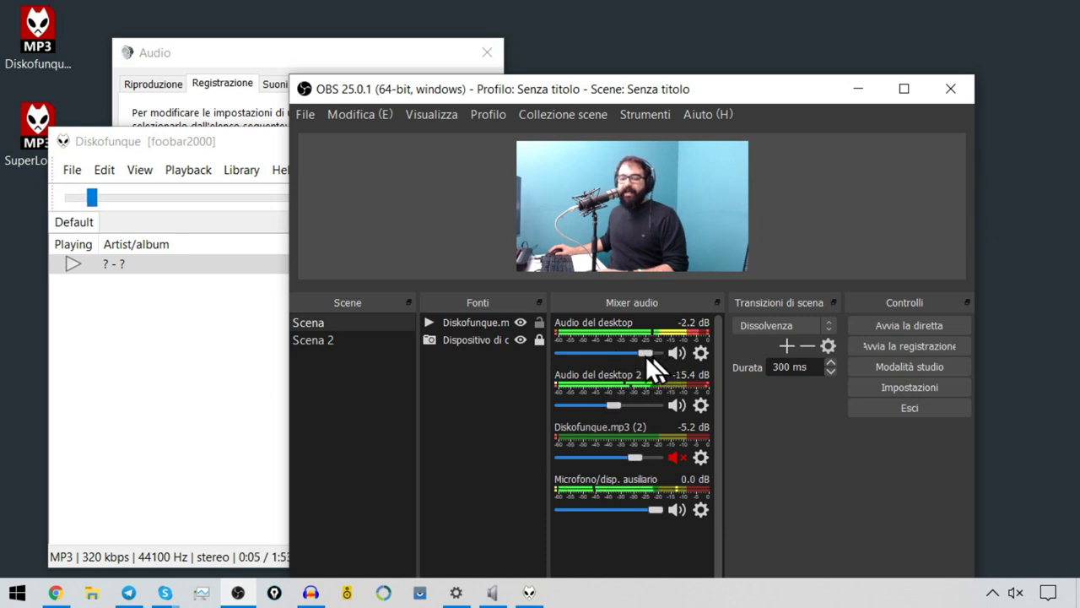
left_click_drag(645, 355, 632, 357)
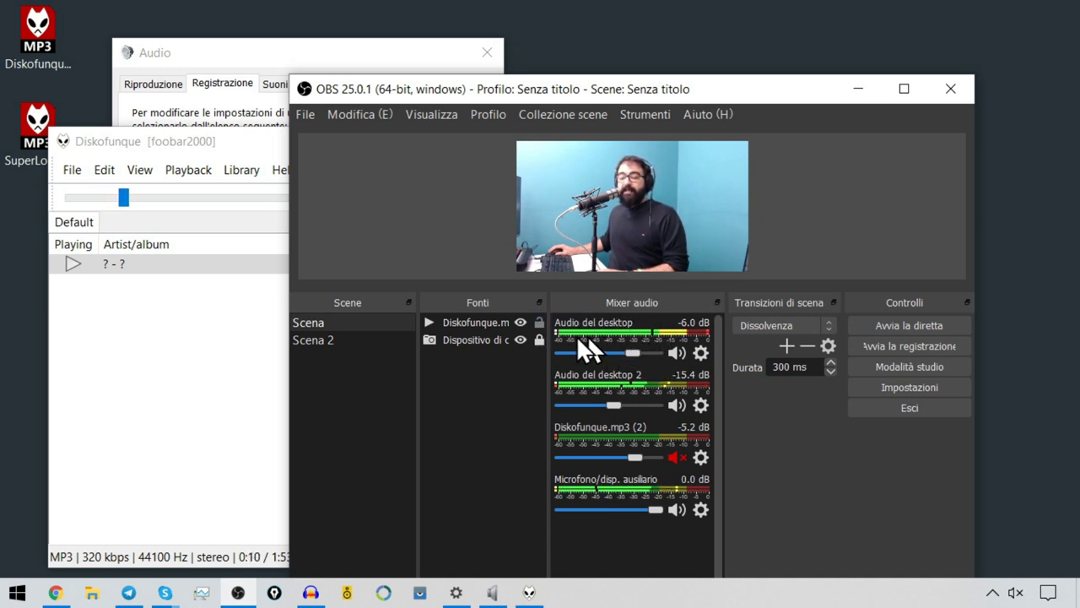
Bring foobar2000 forward, check the current Windows playback device, and return to the OBS mixer levels.
left_click(216, 150)
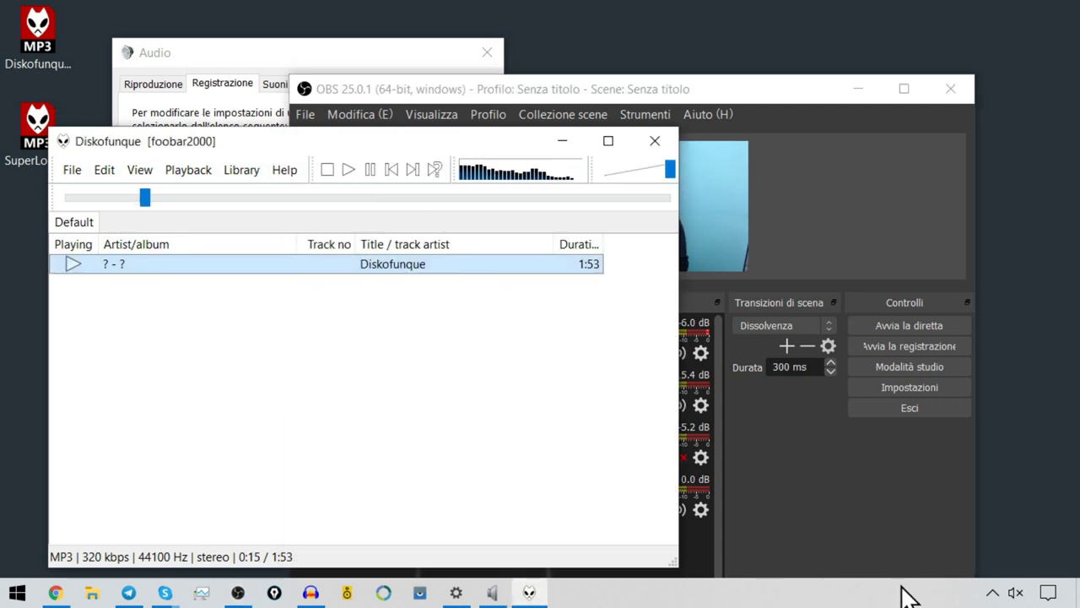
left_click(1015, 593)
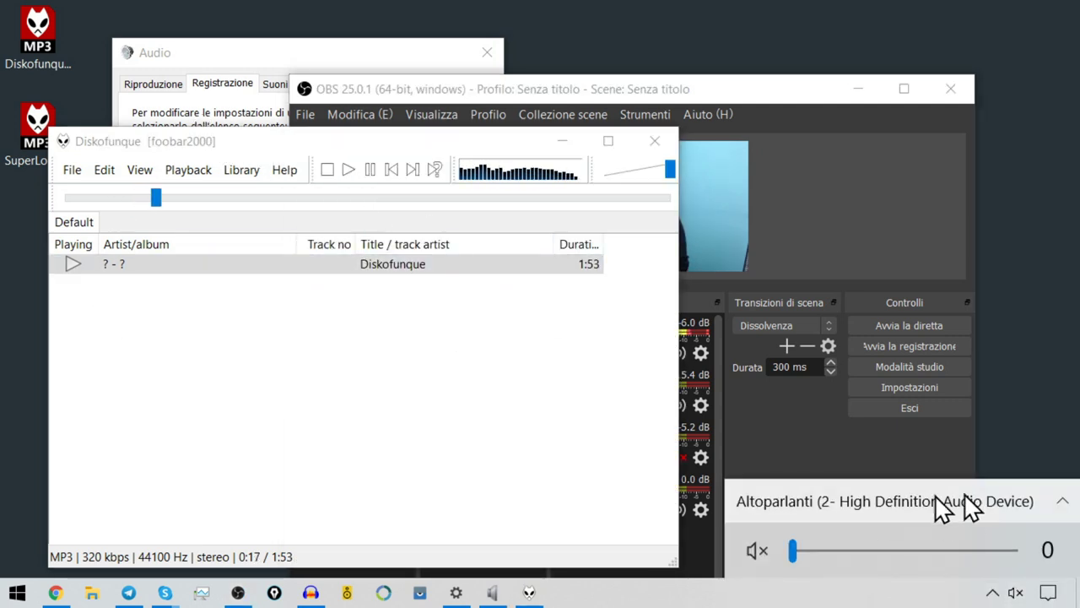
left_click(804, 417)
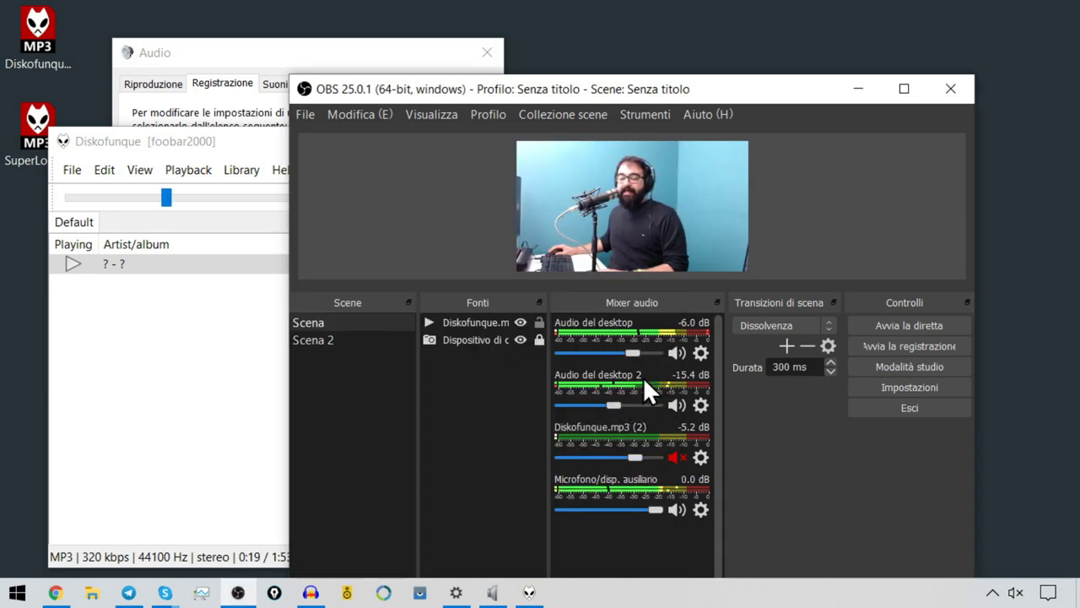
Reopen the Skype settings window, stop the speaker test, and bring OBS back to the front.
left_click(176, 596)
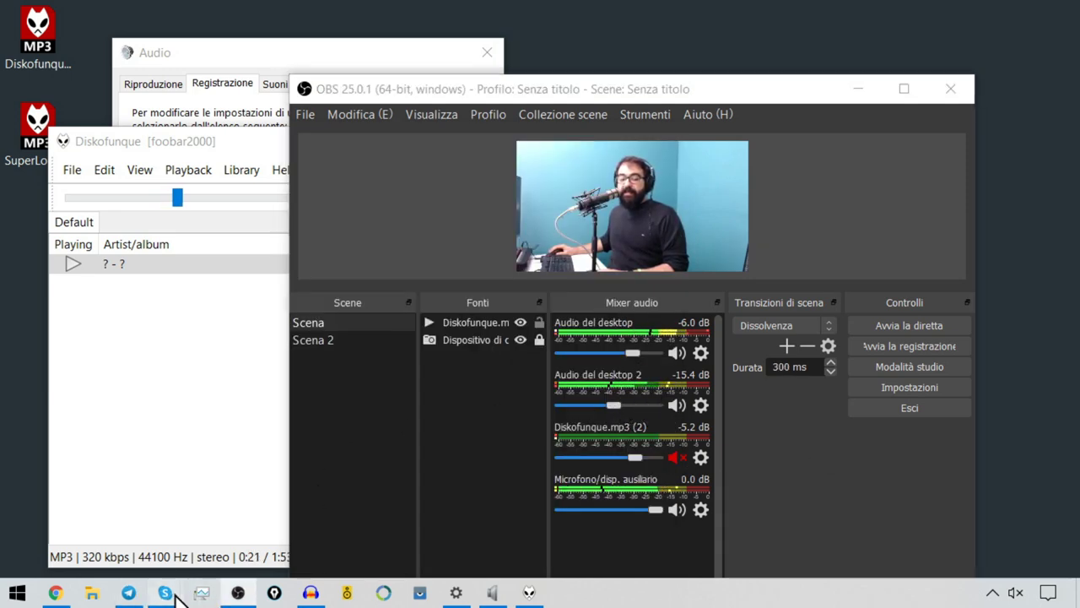
left_click(277, 517)
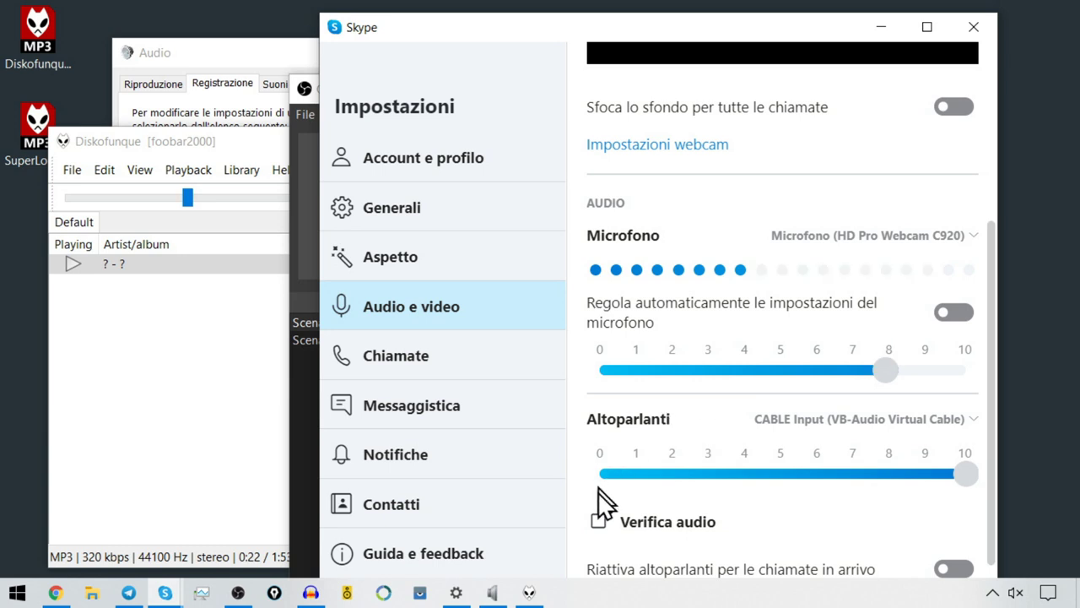
left_click(600, 520)
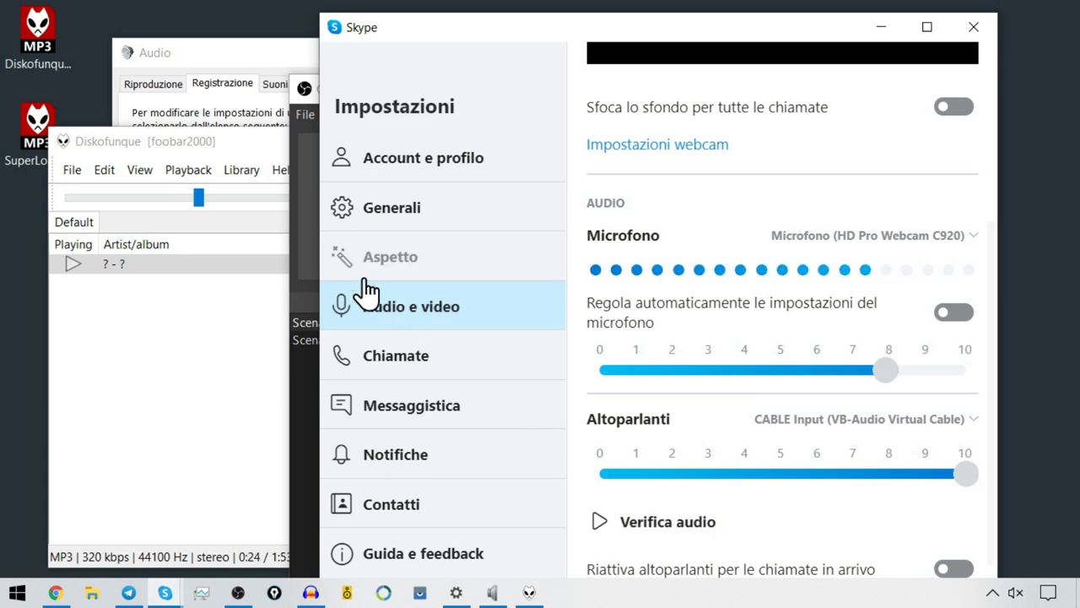
left_click(292, 266)
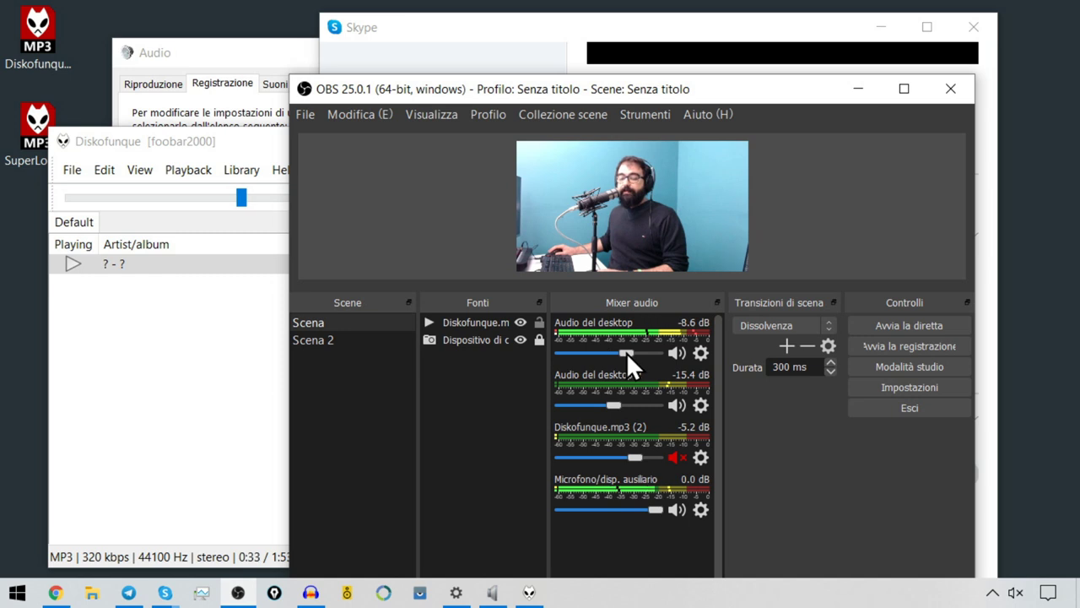
Pause the Diskofunque track in foobar2000 and bring the OBS window back to the front.
left_click(221, 145)
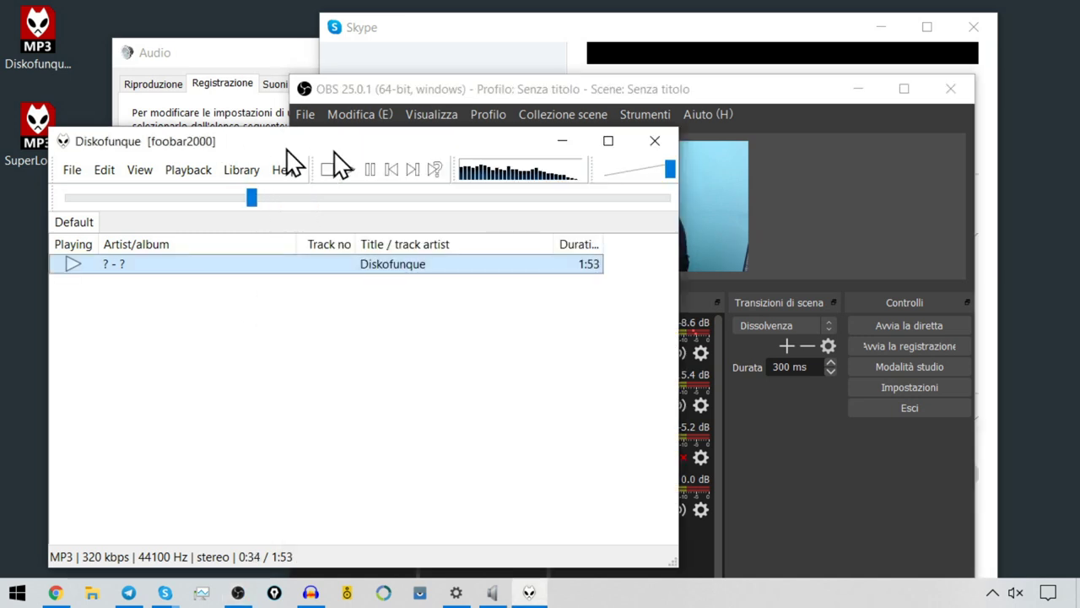
left_click(368, 171)
left_click(816, 517)
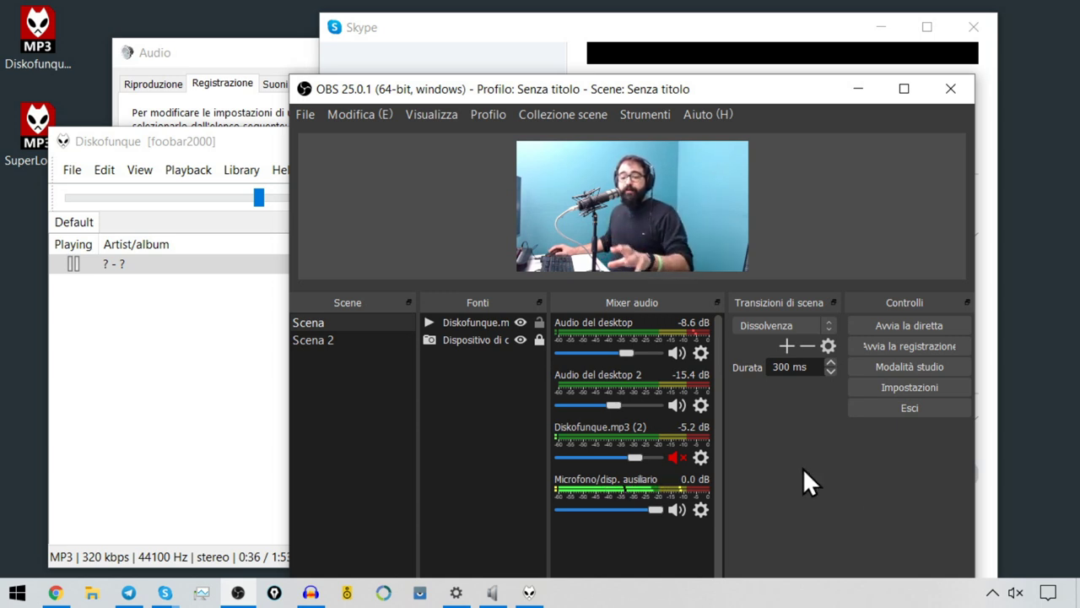
Open the advanced audio properties for the OBS mixer sources and review their volume, monitoring and track columns.
left_click(701, 353)
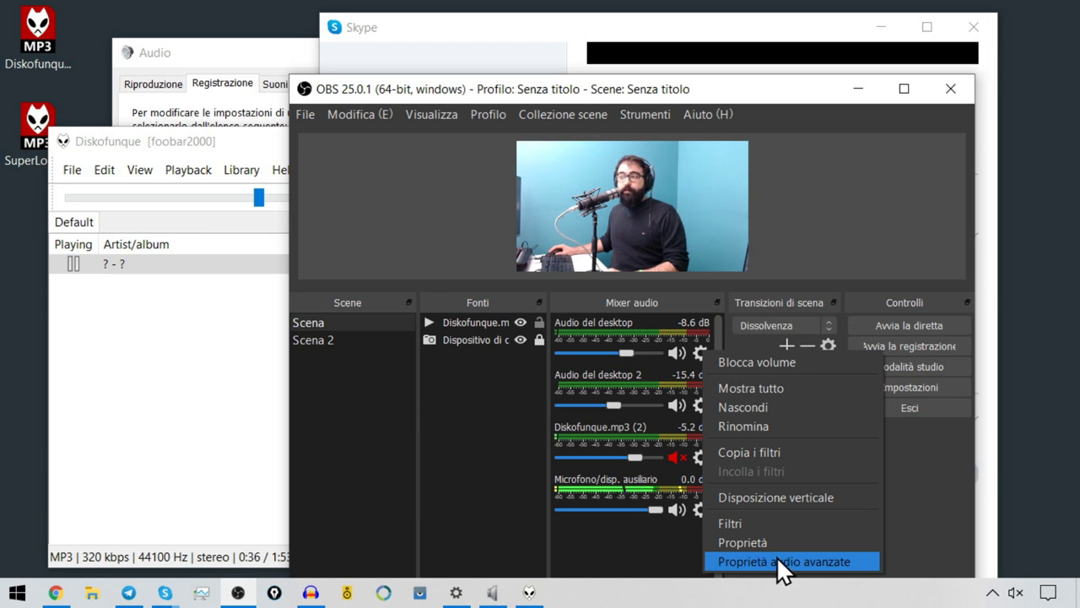
left_click(613, 524)
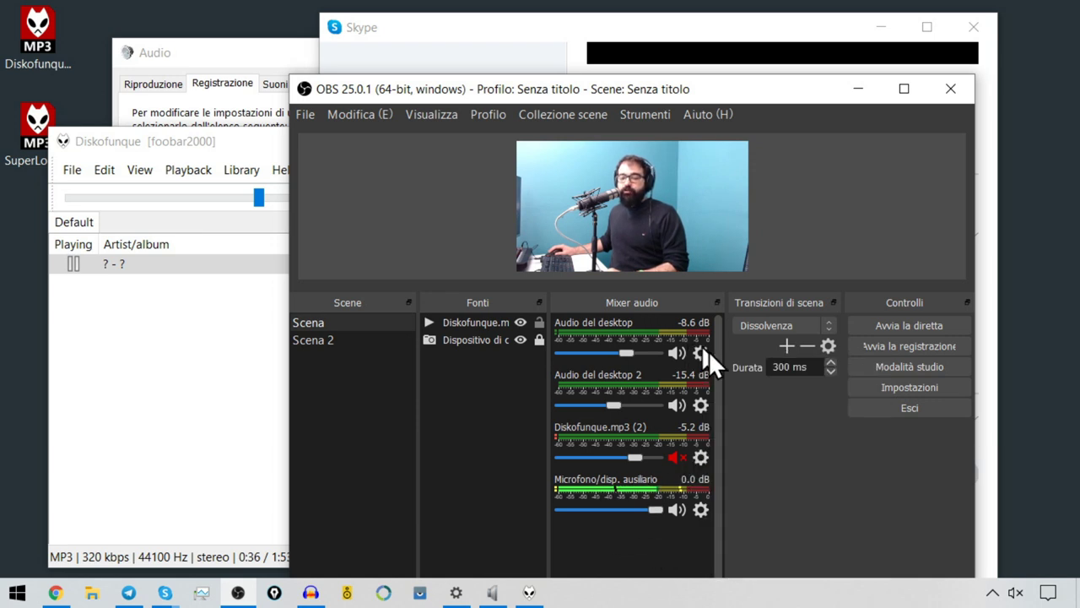
left_click(701, 351)
left_click(768, 561)
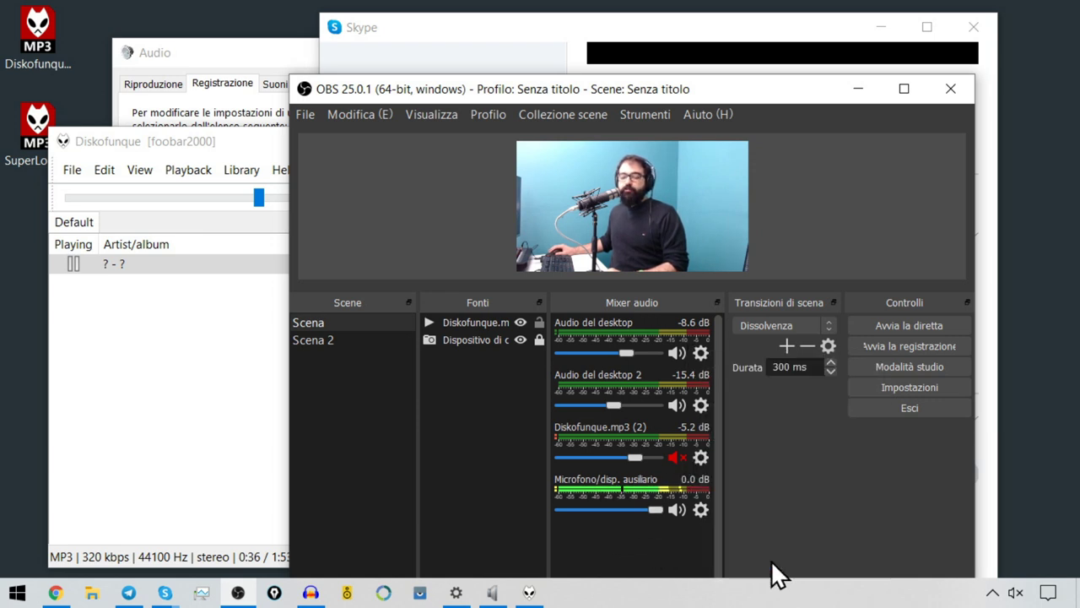
left_click_drag(728, 487, 1071, 487)
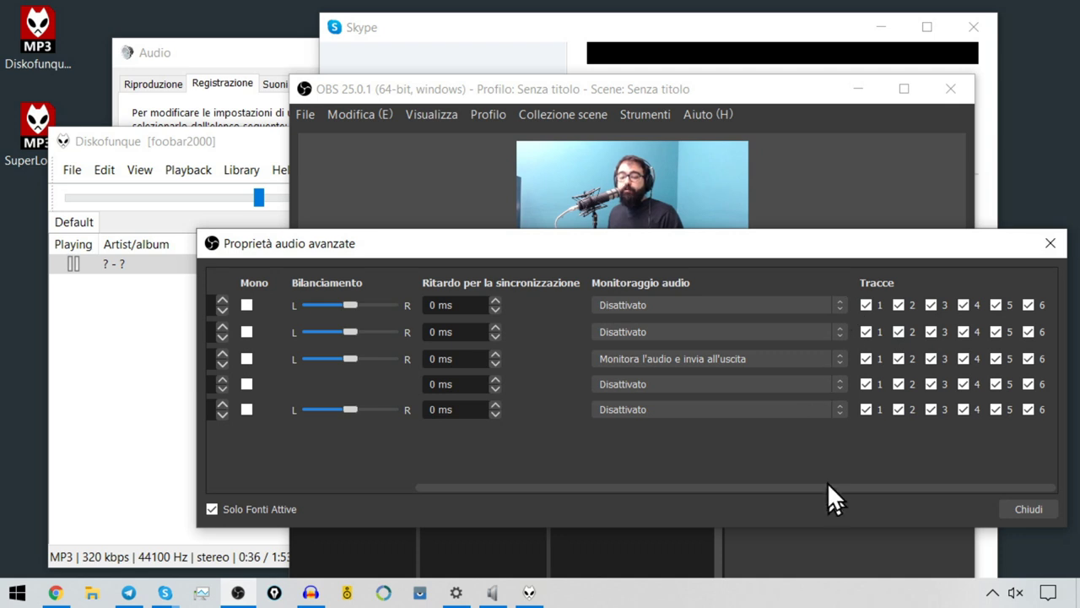
left_click_drag(859, 488, 646, 485)
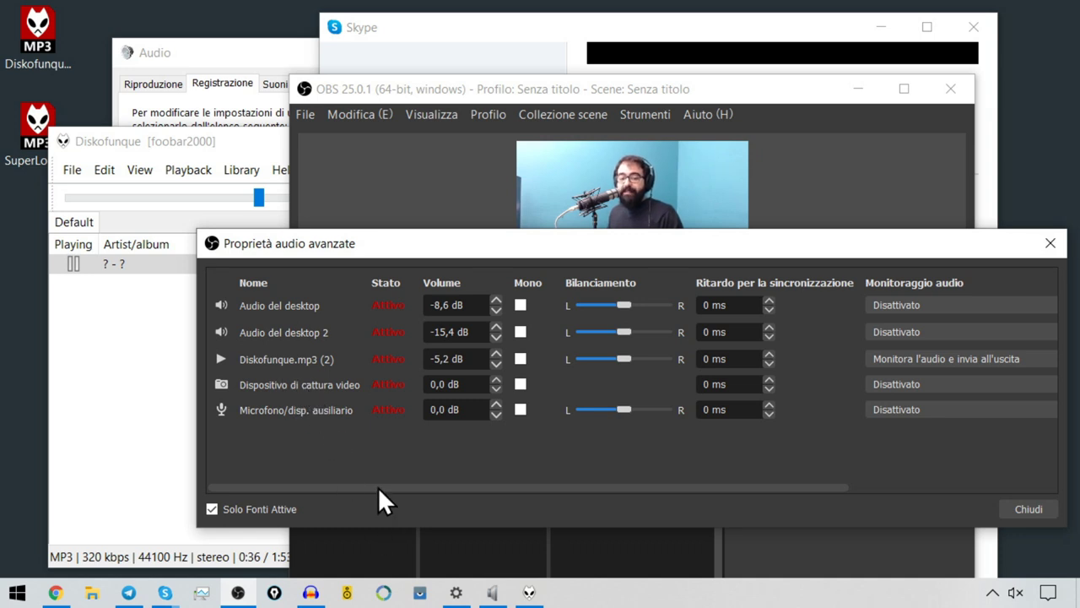
left_click_drag(377, 486, 850, 480)
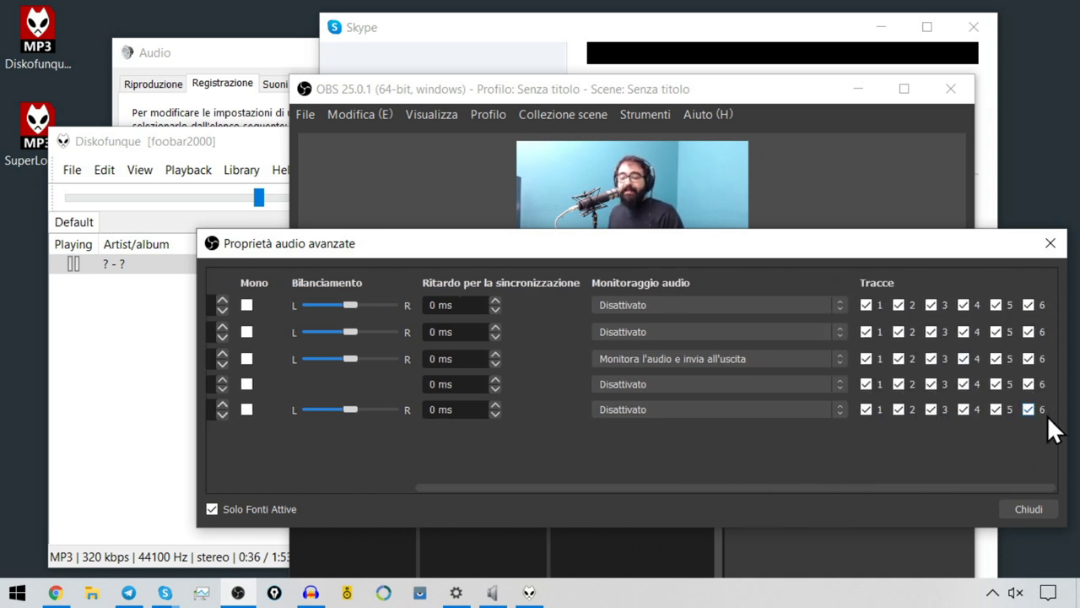
Assign Audio del desktop to track 1, Audio del desktop 2 to 2, Diskofunque.mp3 to 3 and 6, video capture to 4 and microphone to 5.
left_click_drag(900, 245, 712, 196)
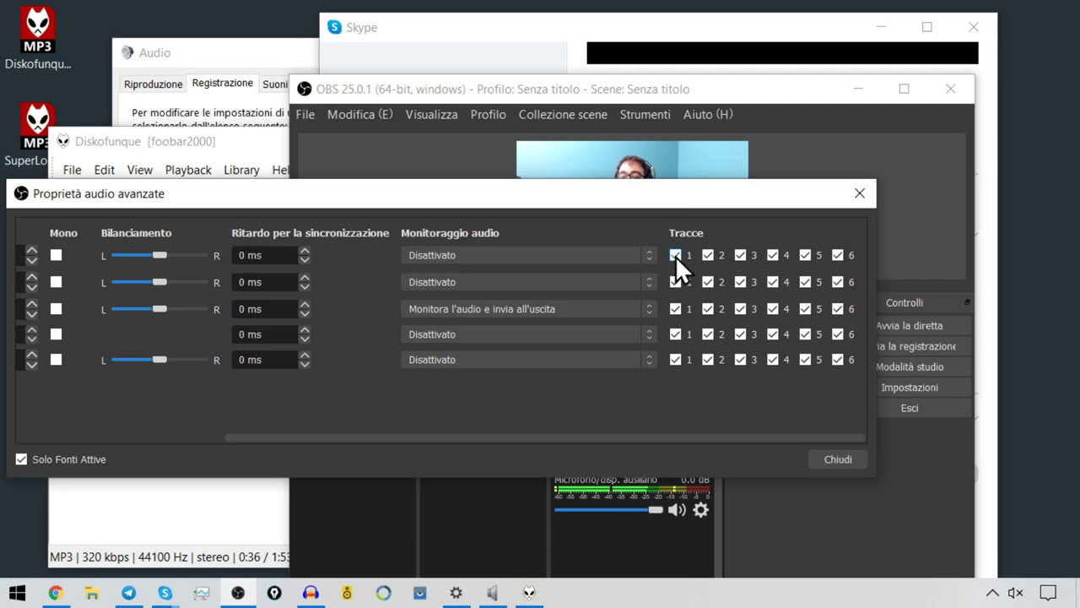
left_click(676, 309)
left_click(676, 334)
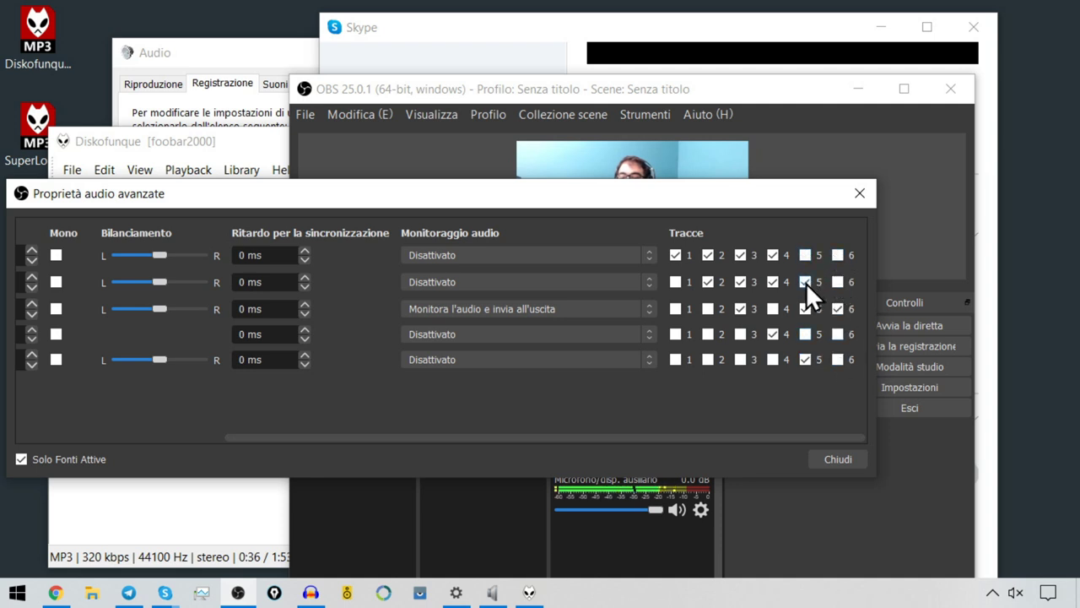
left_click(740, 282)
left_click(708, 255)
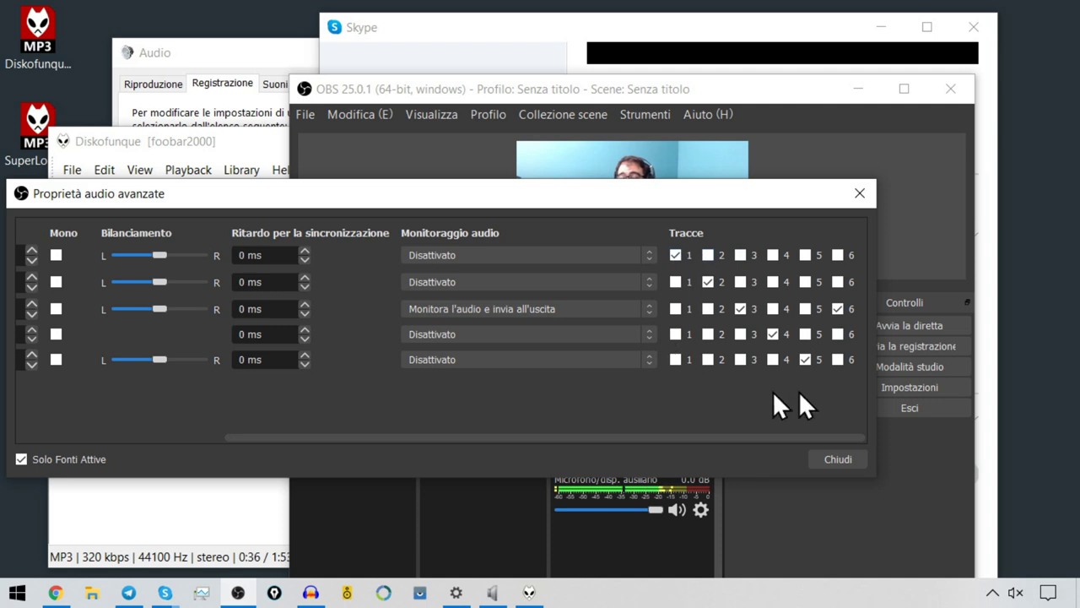
left_click(826, 460)
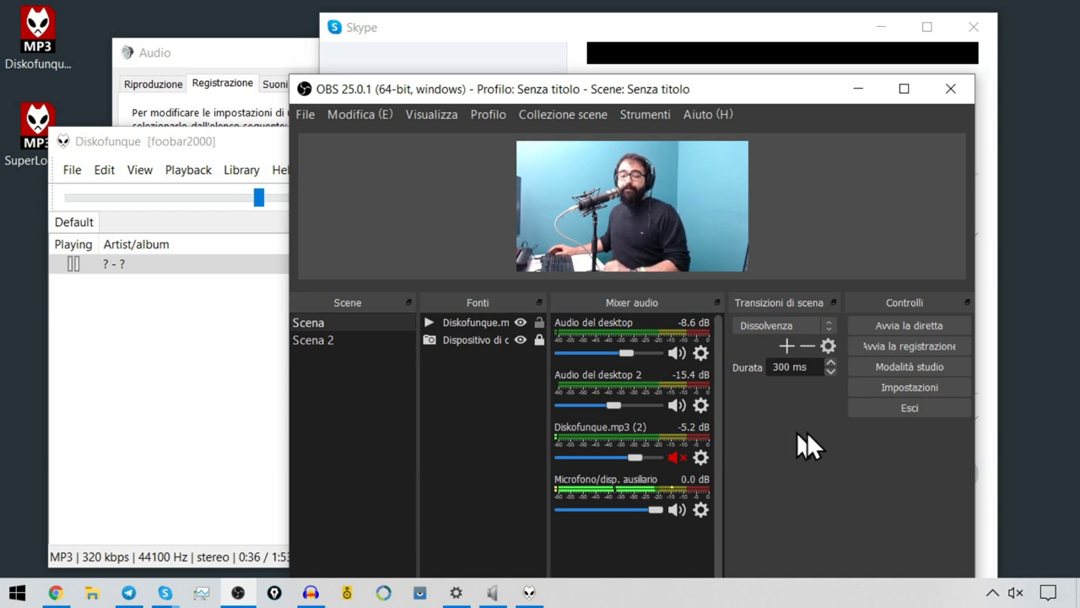
Bring foobar2000 forward and inspect the options of the two NDI tools running in the background, including the audio source option.
left_click(203, 152)
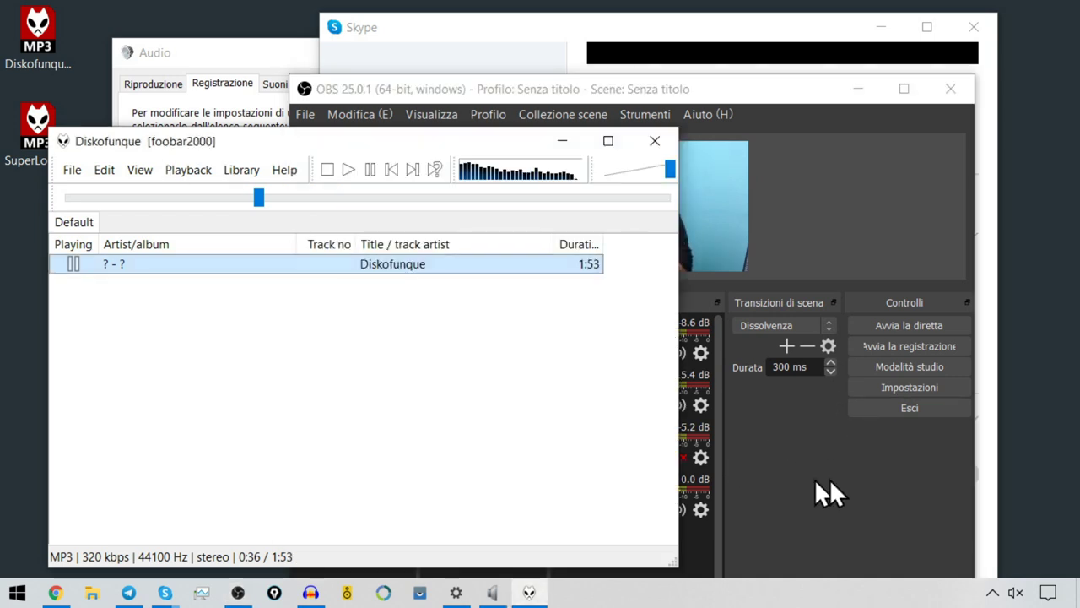
left_click(992, 592)
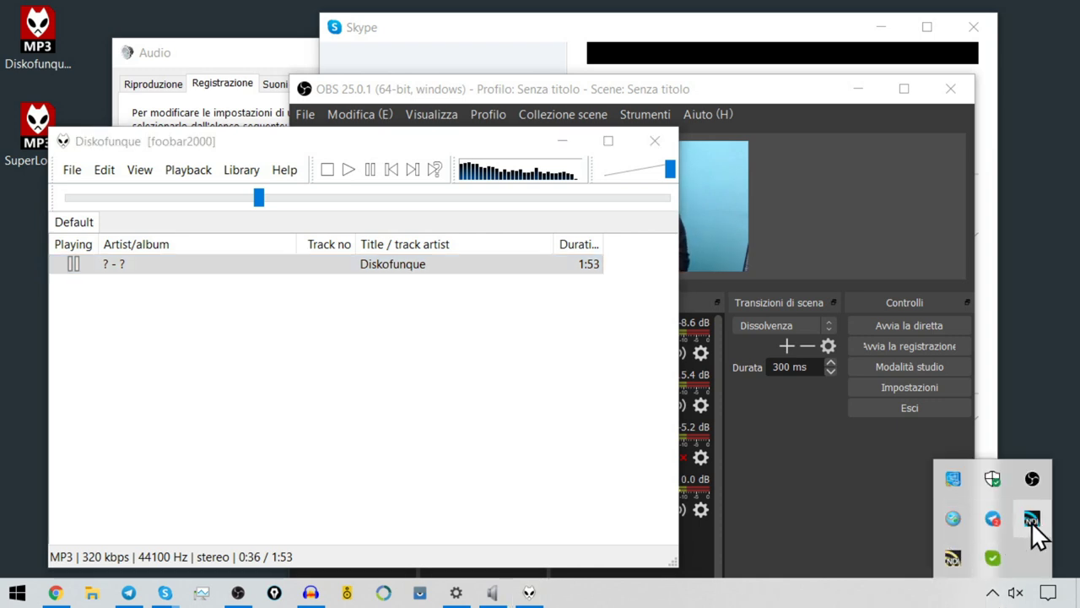
right_click(954, 560)
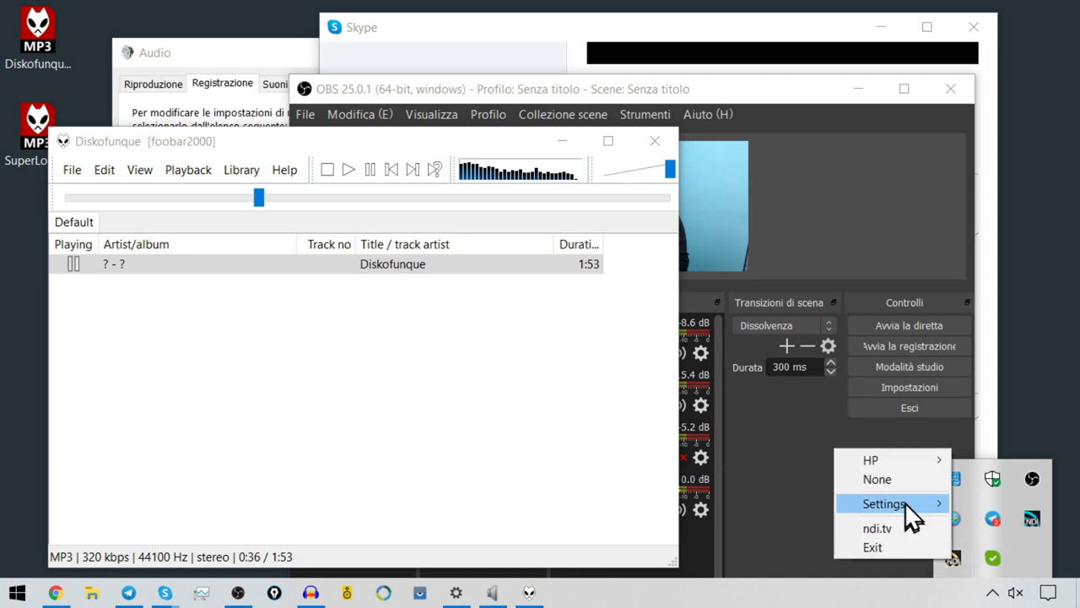
left_click(959, 566)
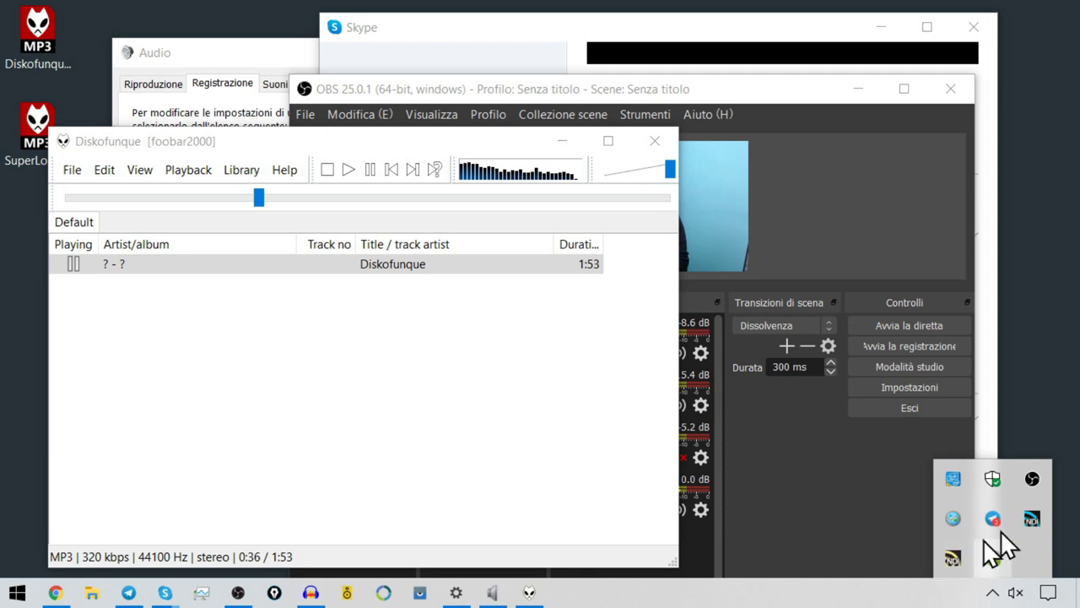
right_click(1033, 518)
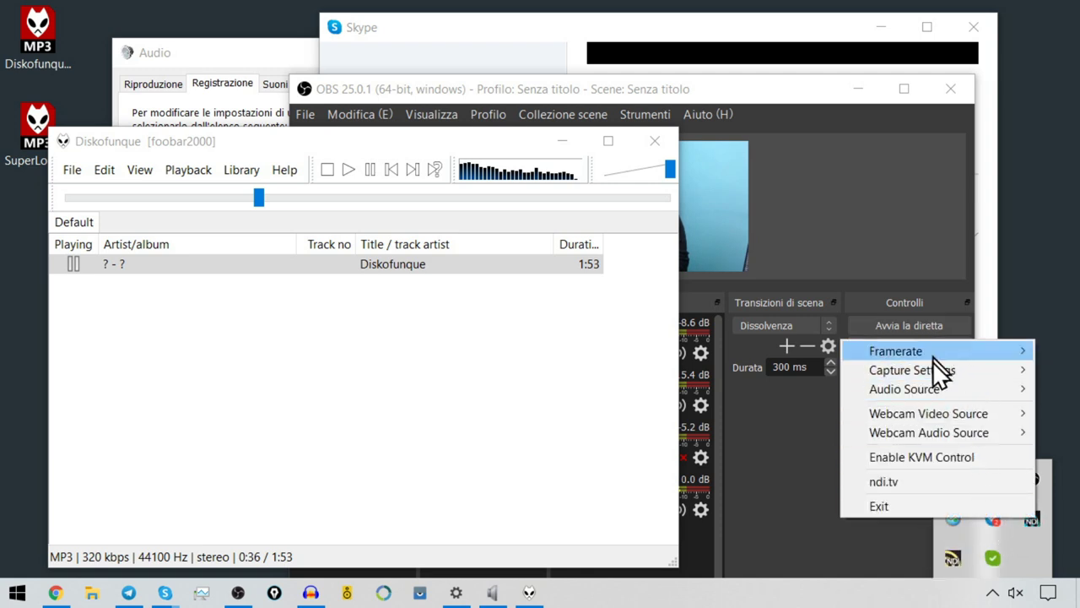
mouse_move(928, 388)
left_click(649, 460)
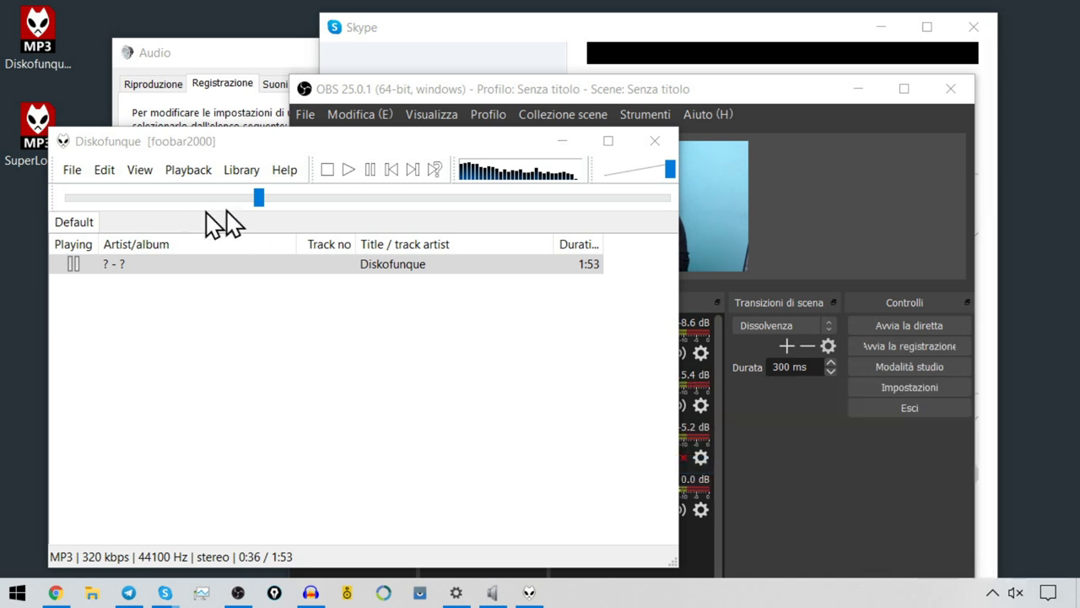
Resume and stop Diskofunque in foobar2000, then select Altoparlanti (2- High Definition Audio Device) as the Windows playback device.
left_click(348, 169)
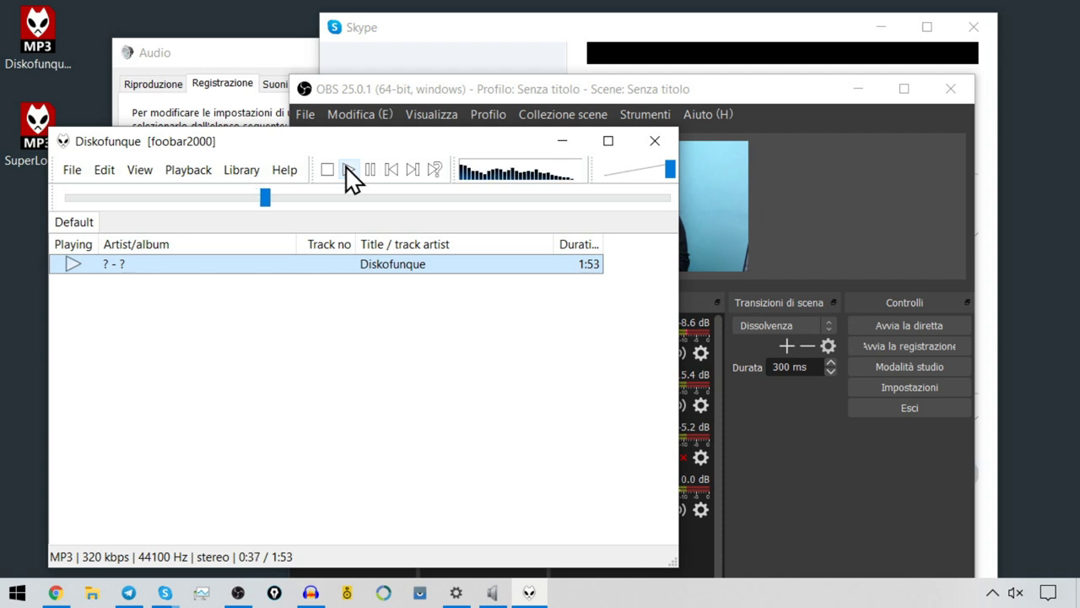
left_click(327, 169)
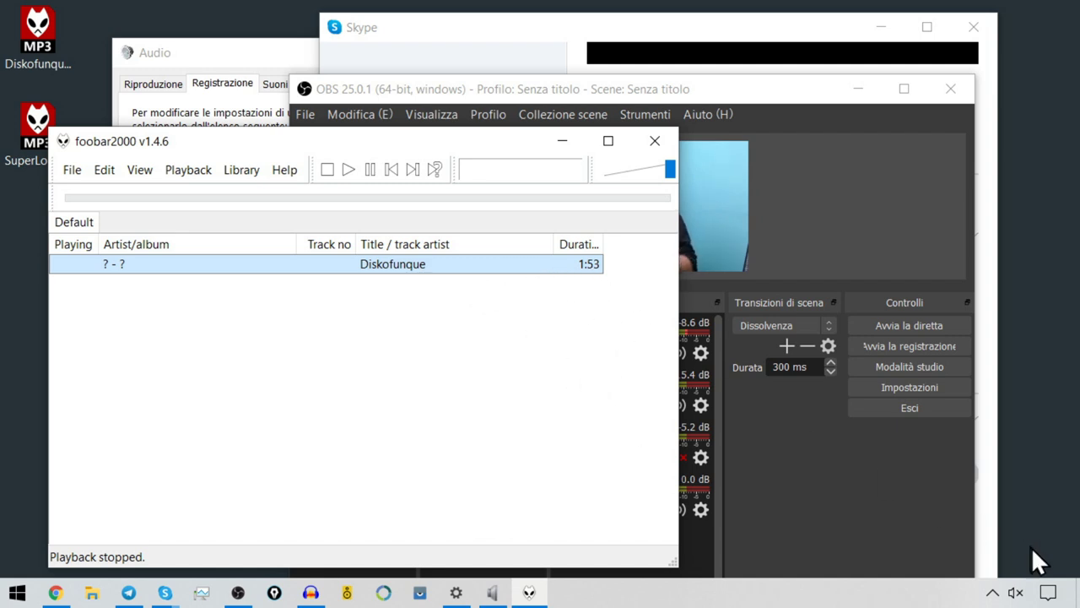
left_click(1014, 592)
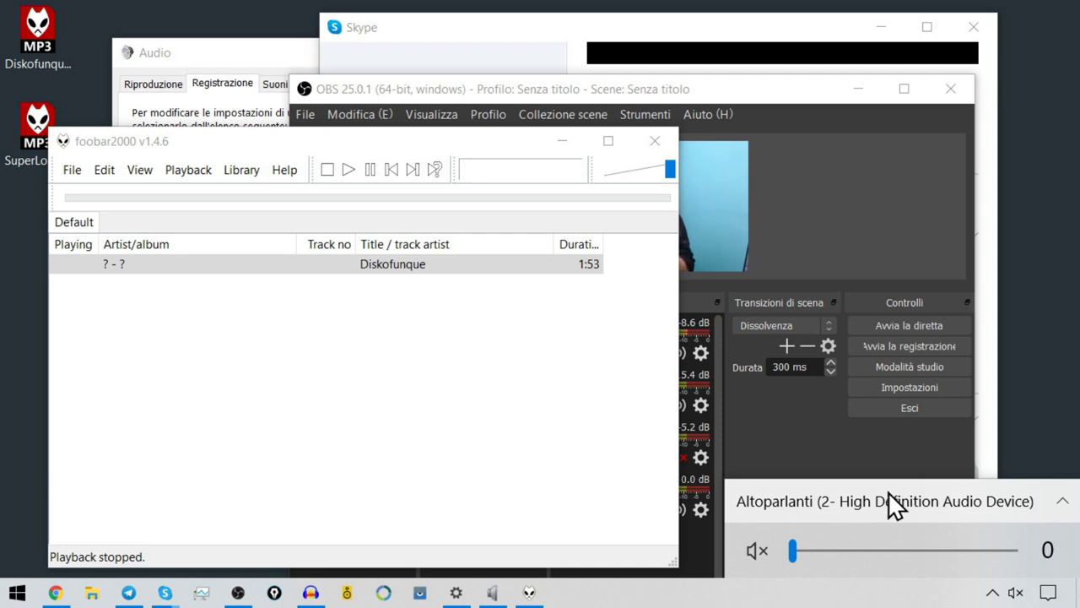
left_click(917, 501)
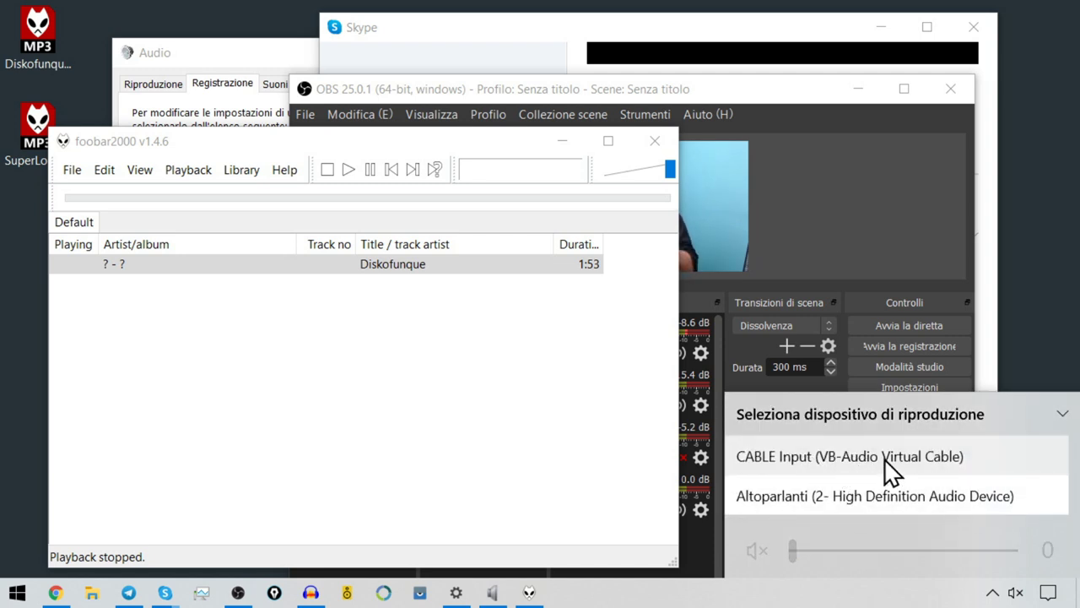
left_click(870, 496)
left_click(829, 237)
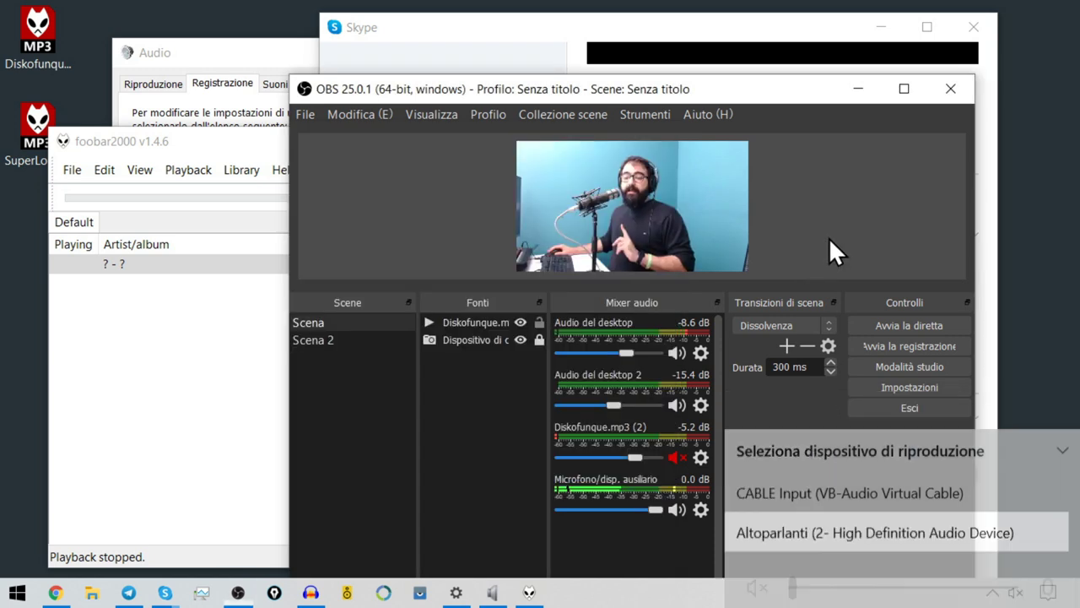
Reposition the OBS window to uncover part of the Skype settings, keeping it in front of foobar2000.
left_click_drag(528, 87, 549, 69)
left_click(211, 142)
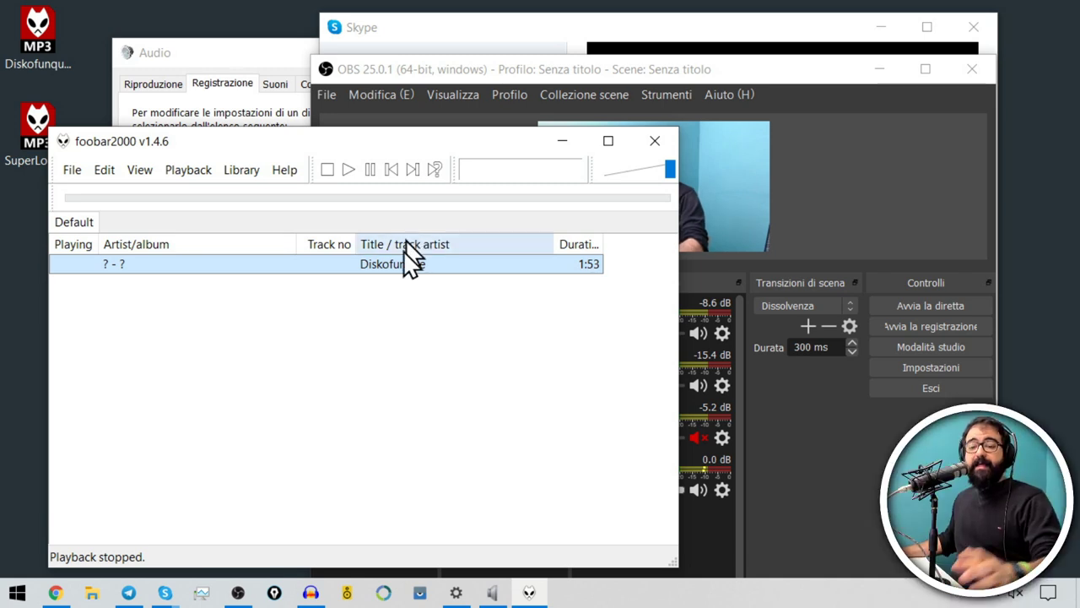
key("alt+Tab")
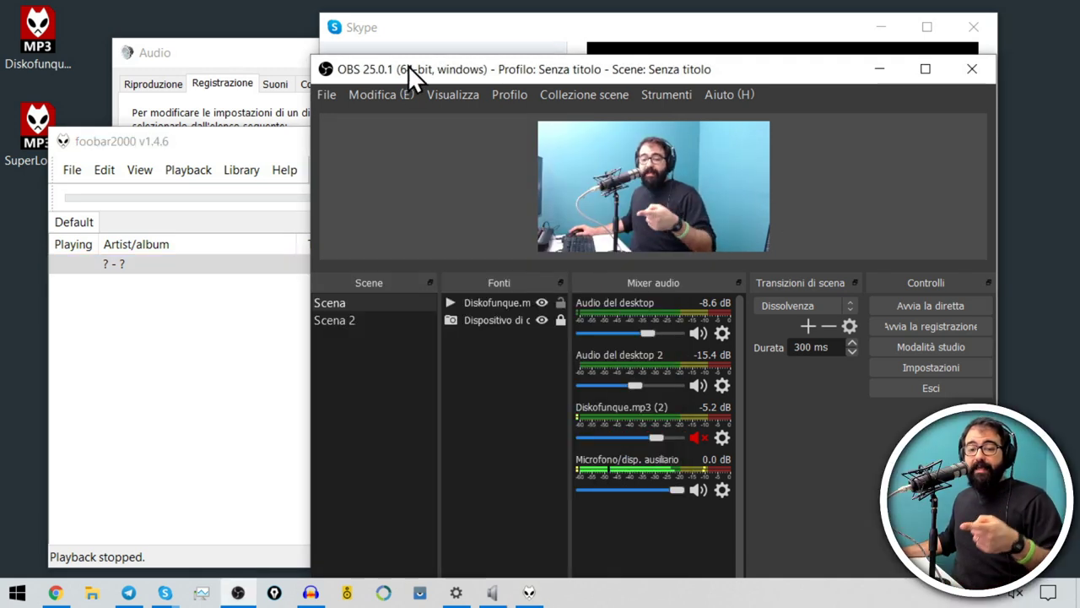
left_click_drag(448, 74, 353, 67)
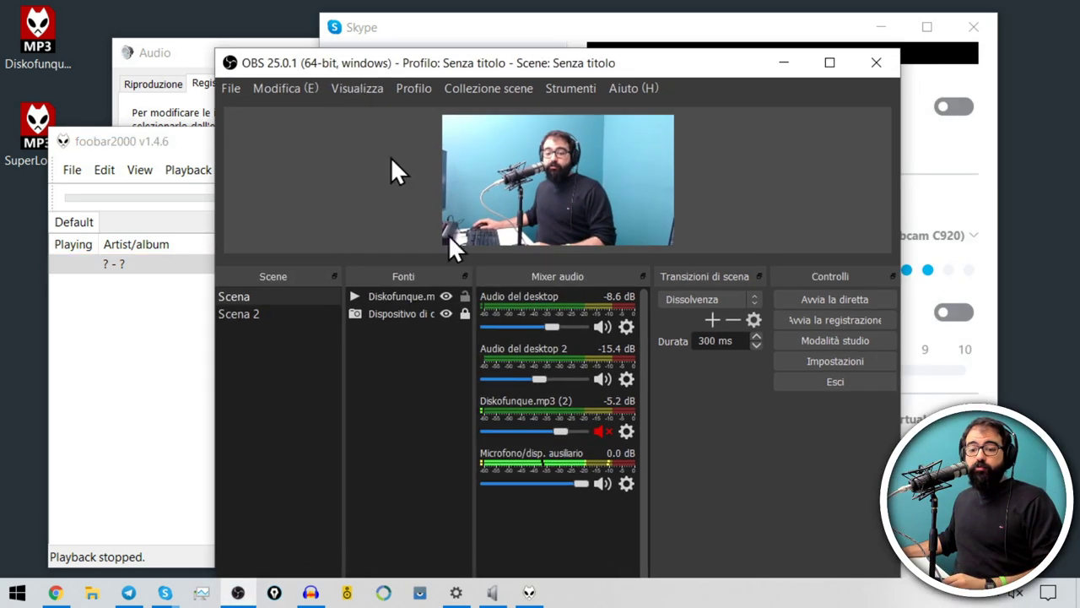
Set the OBS audio monitoring device to Altoparlanti (2- High Definition Audio Device) and save the settings.
left_click(831, 362)
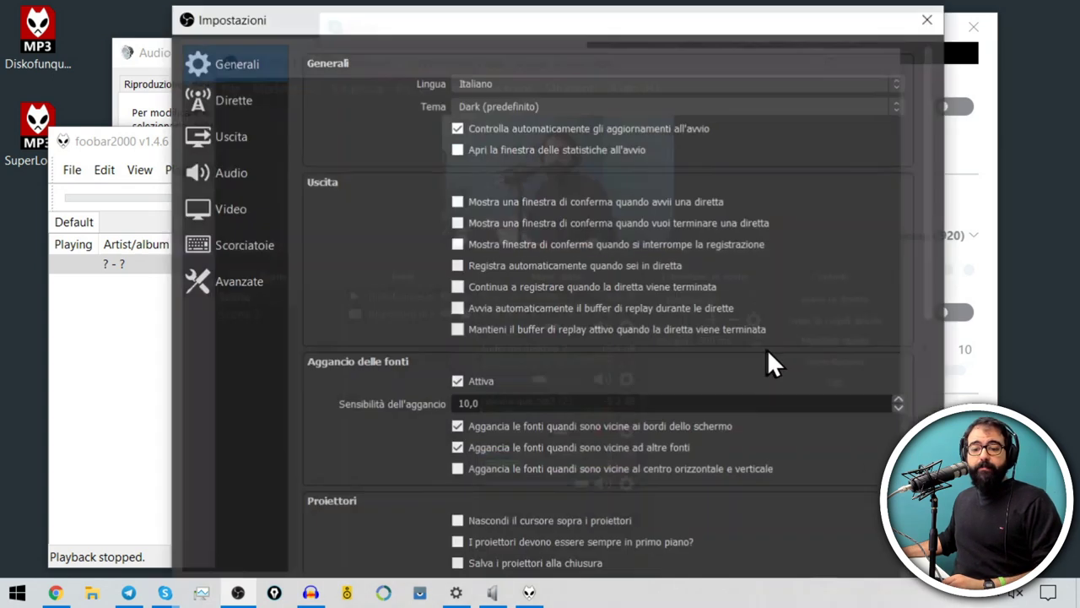
left_click(207, 177)
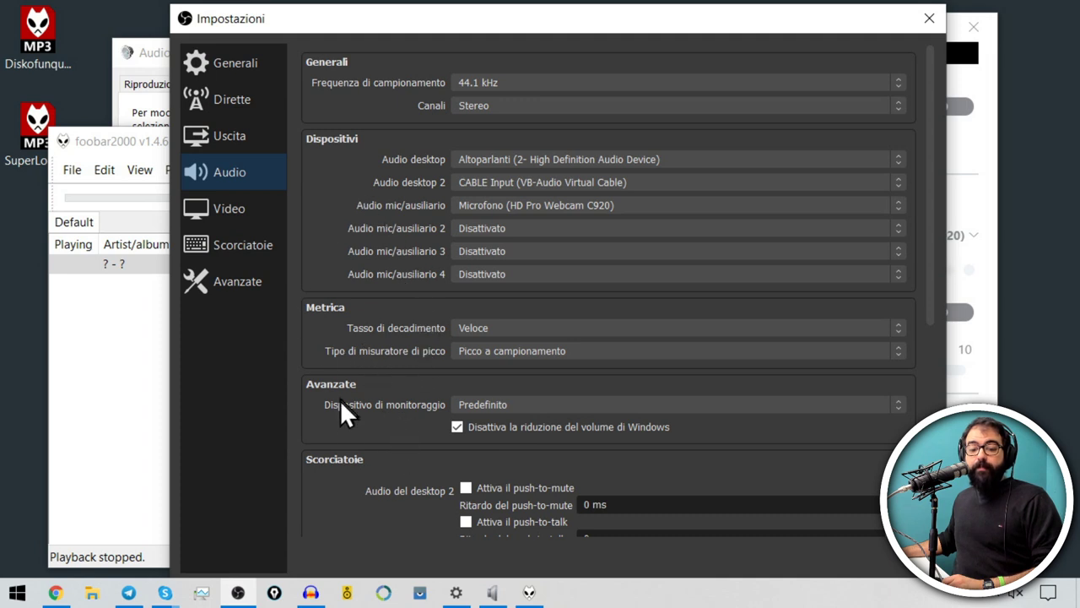
left_click(513, 404)
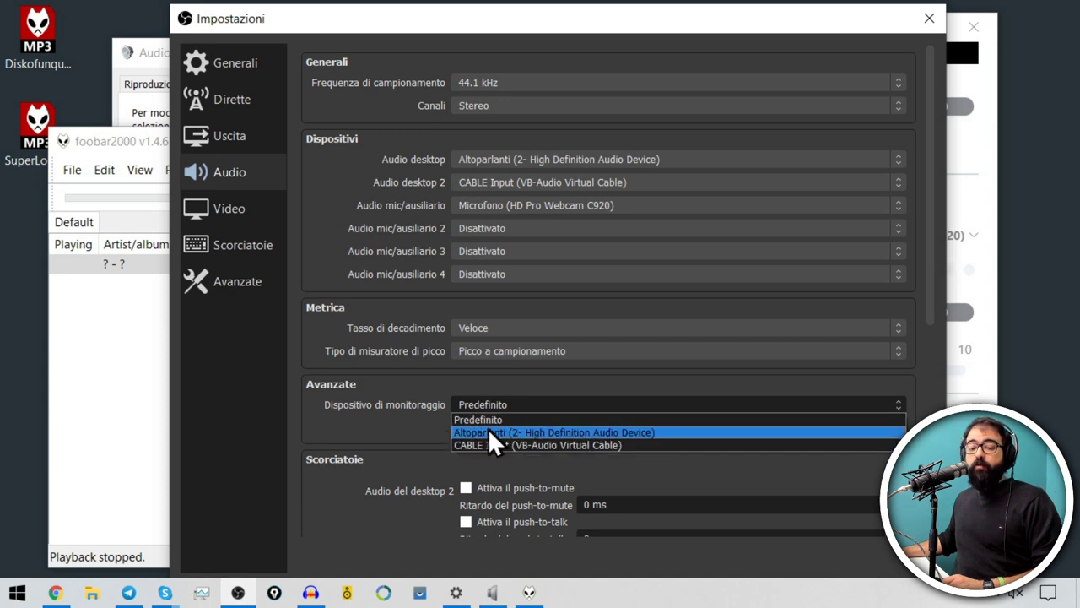
left_click(583, 428)
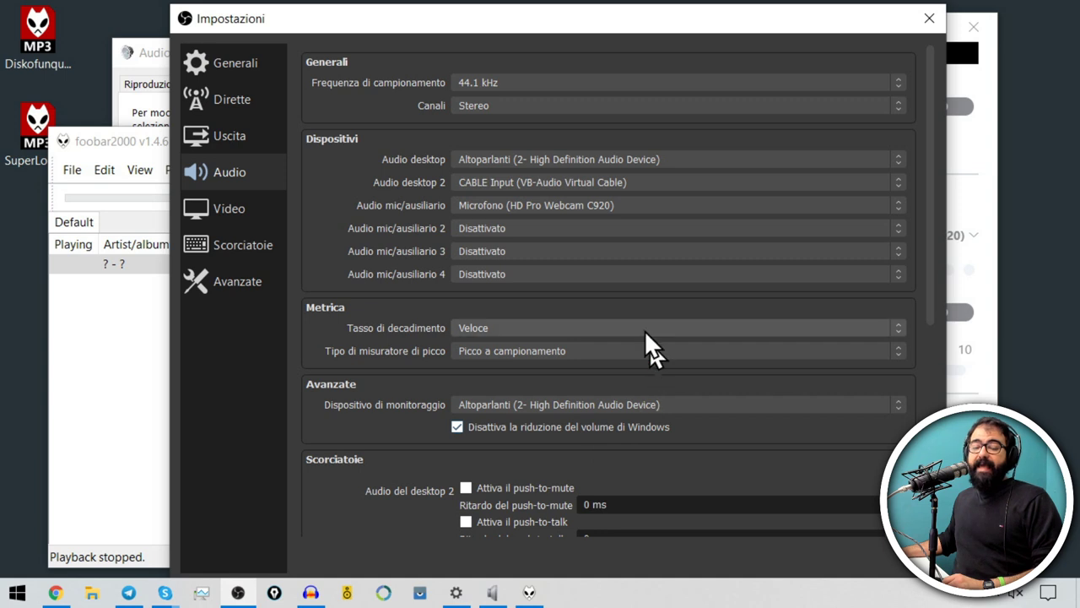
left_click(545, 402)
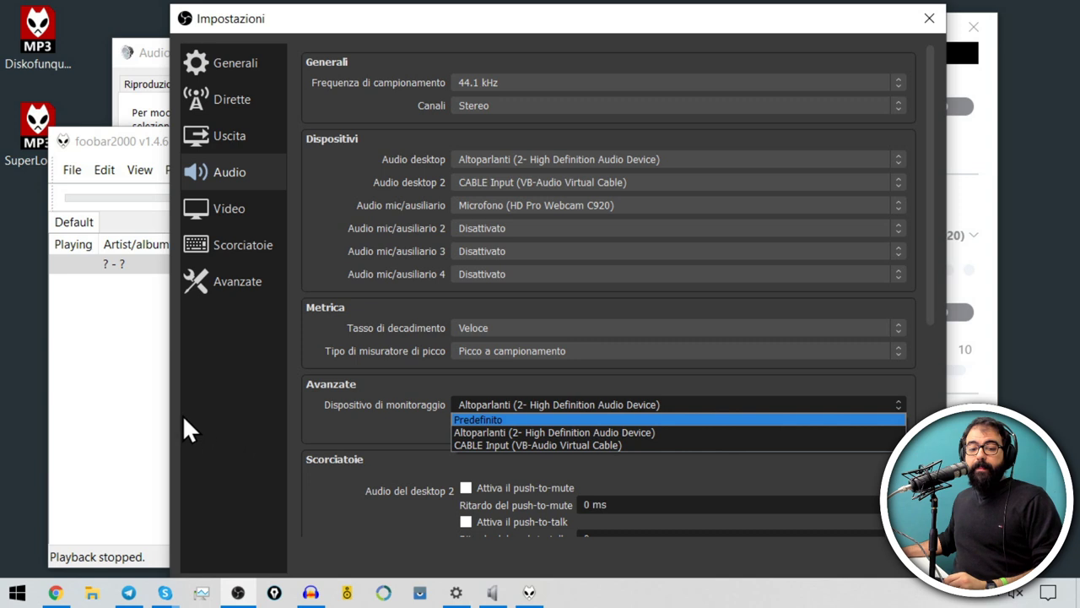
left_click(390, 23)
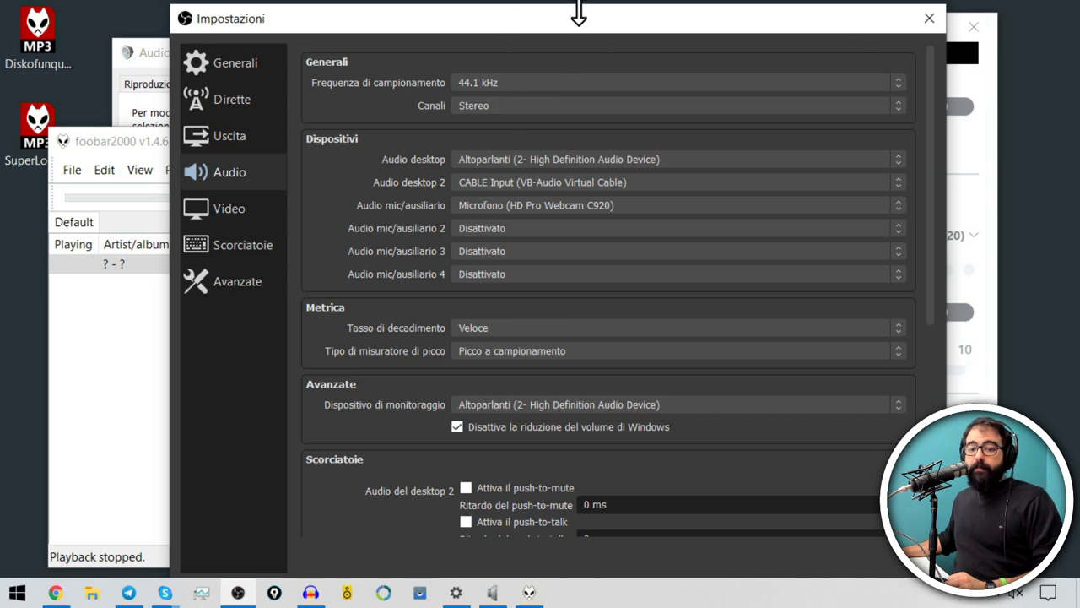
left_click_drag(578, 13, 494, 84)
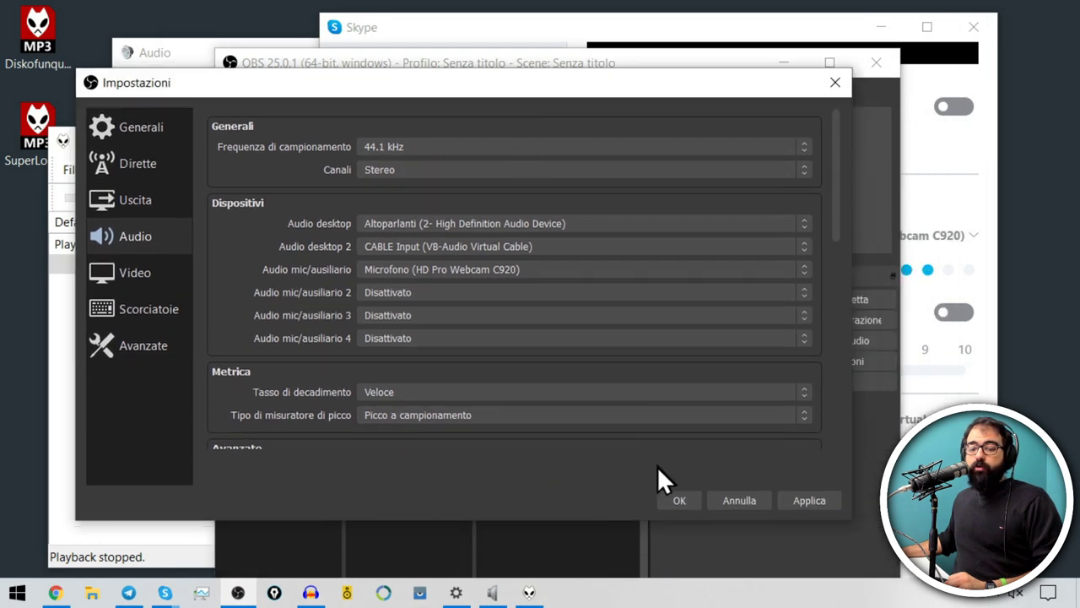
left_click(680, 501)
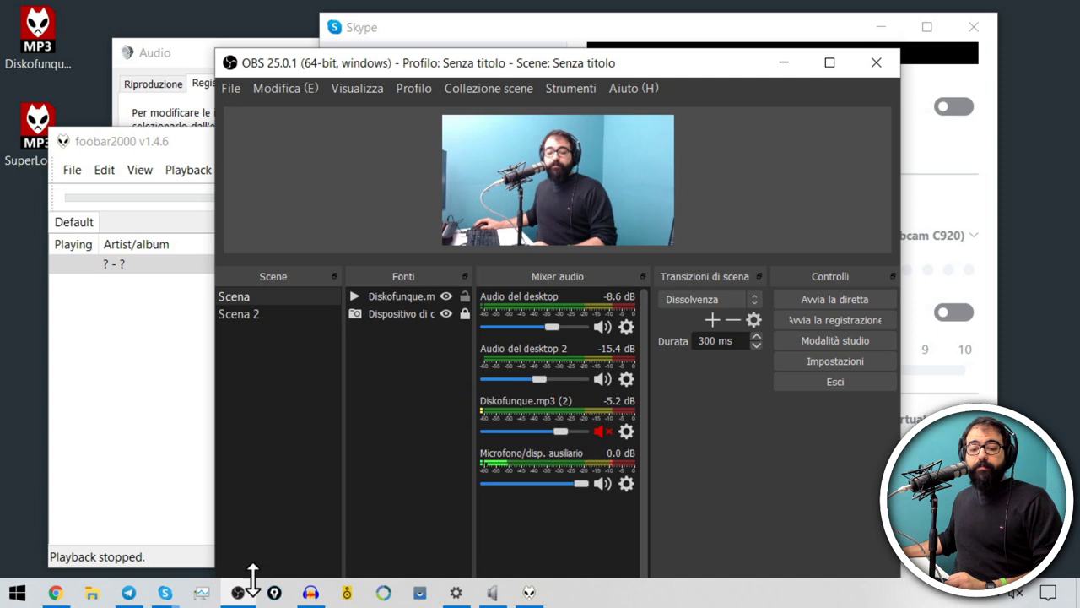
Bring the Skype audio settings forward and play the speaker test, then return to OBS to check the mixer levels.
mouse_move(165, 592)
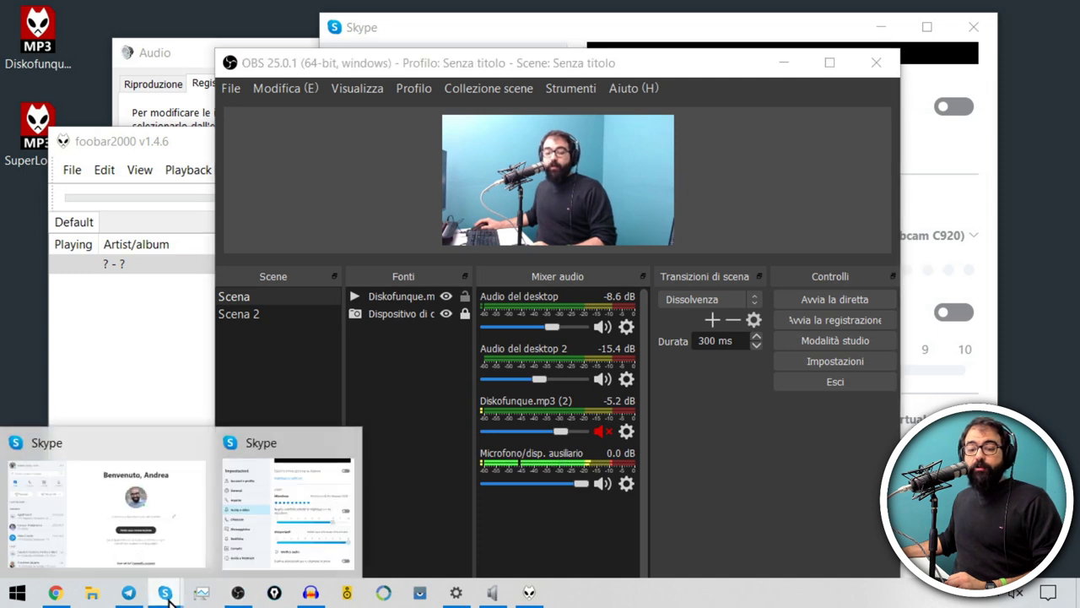
left_click(254, 540)
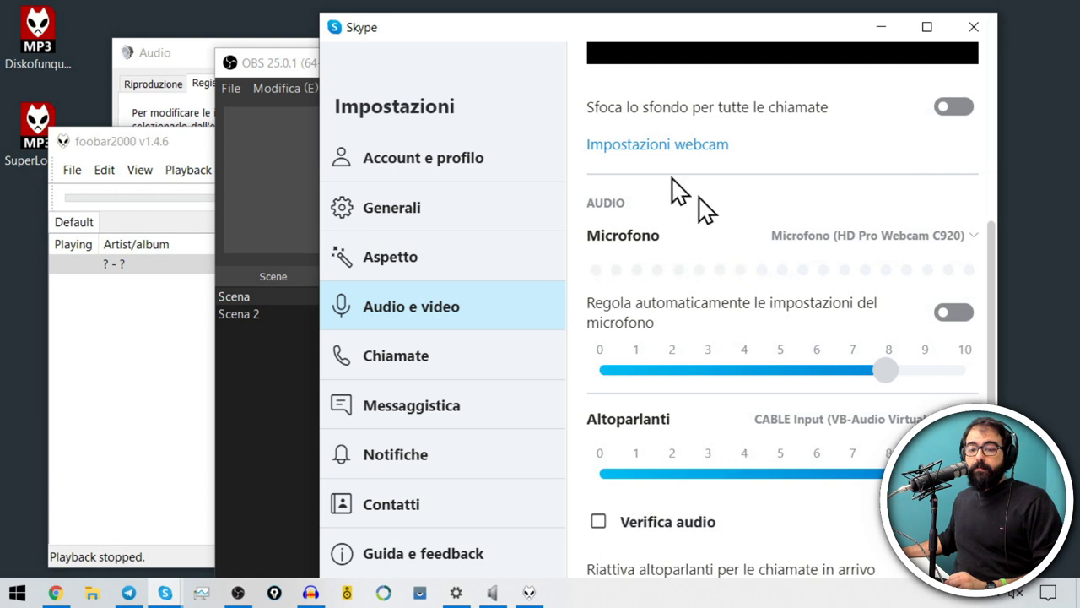
left_click(283, 68)
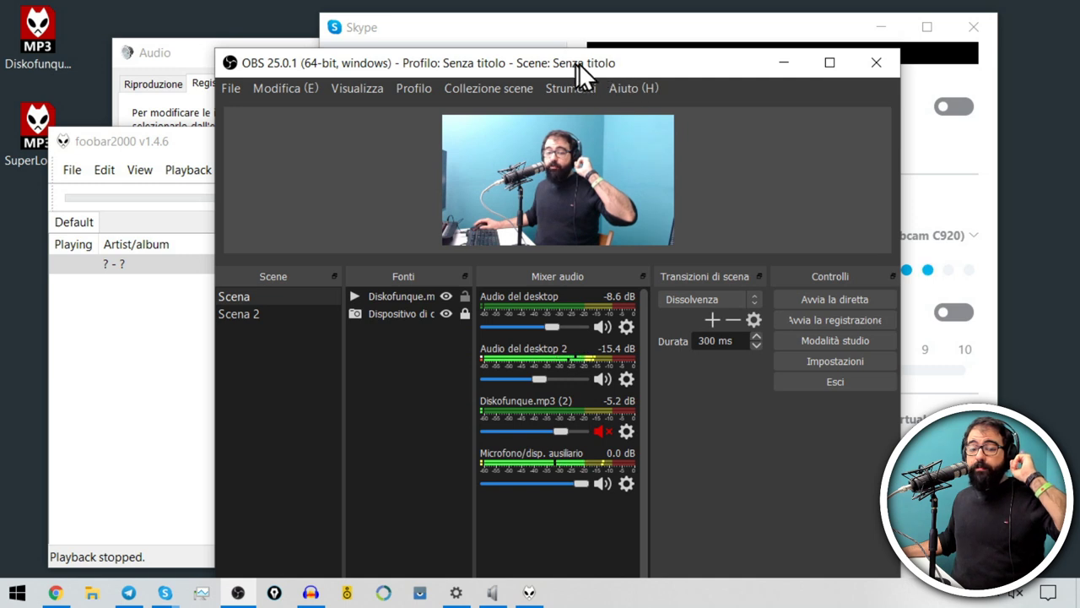
Set the audio monitoring of Audio del desktop 2 to Monitora l'audio e invia all'uscita and close the advanced audio properties.
left_click(626, 380)
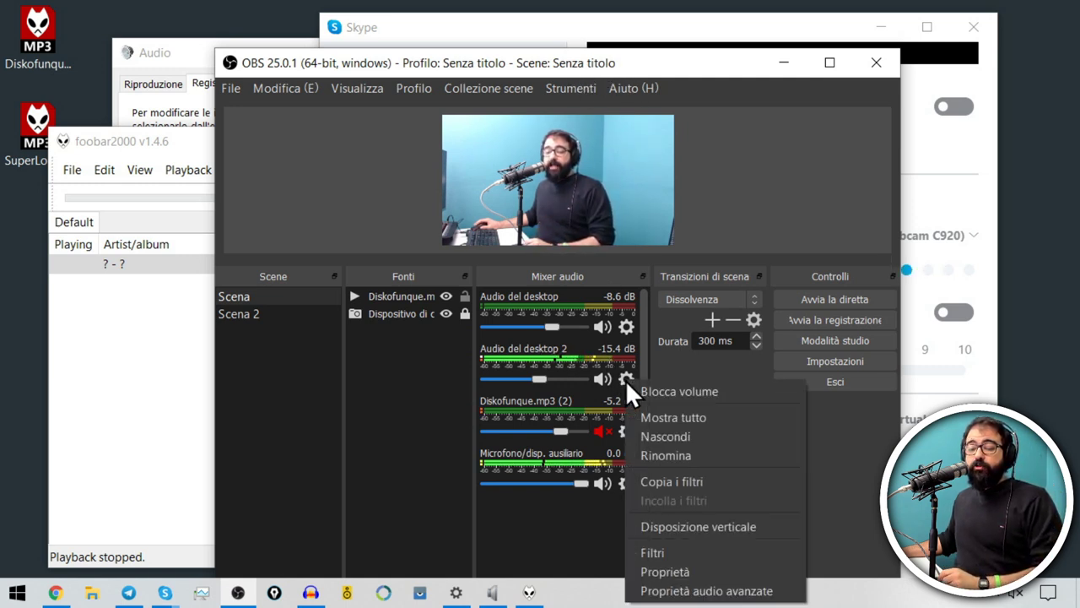
left_click(700, 591)
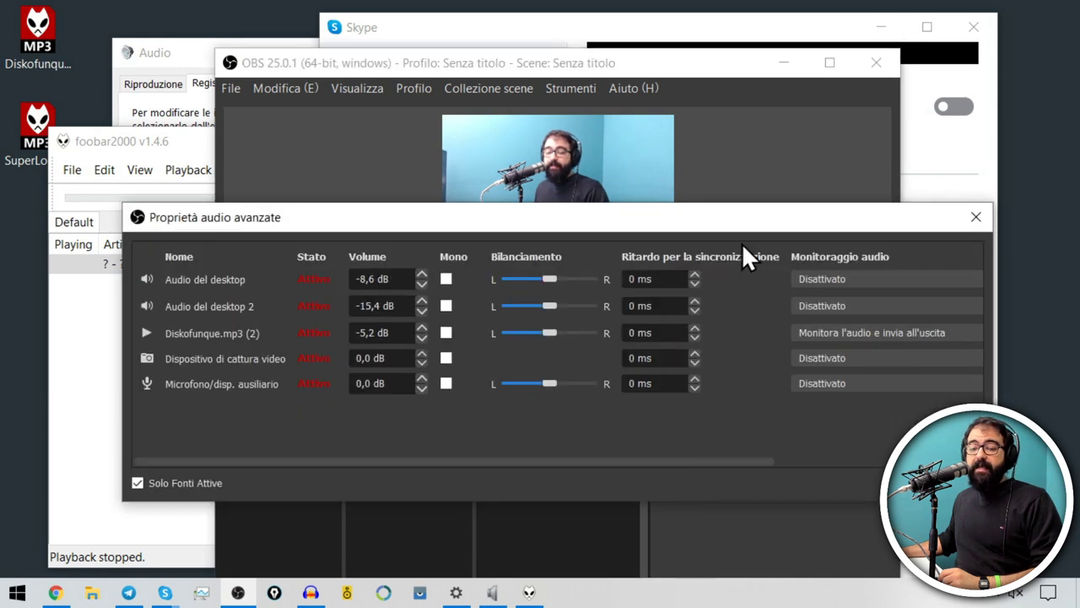
left_click(859, 306)
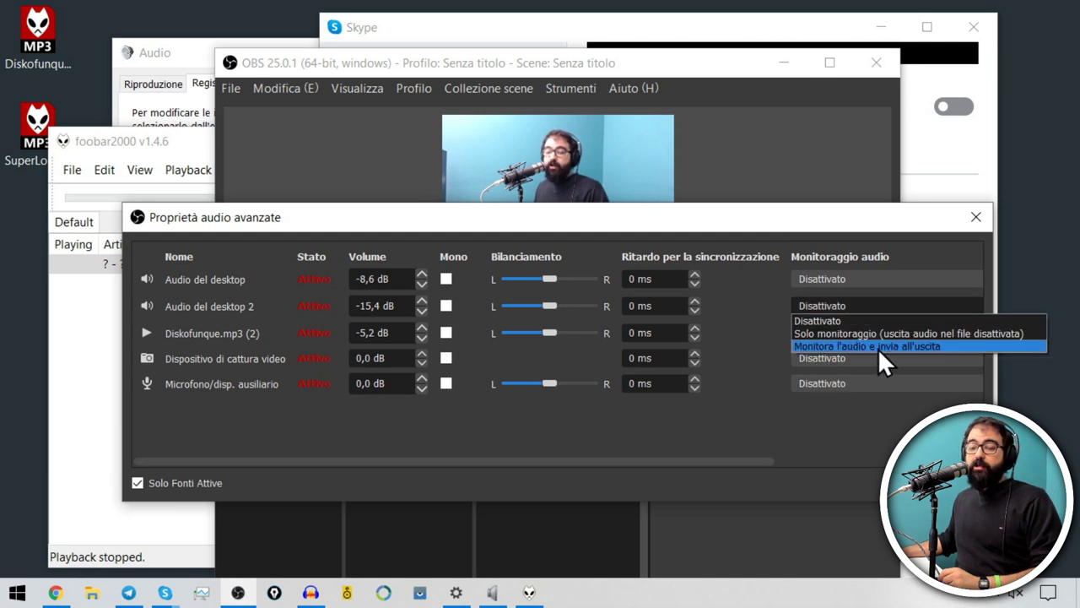
left_click(874, 346)
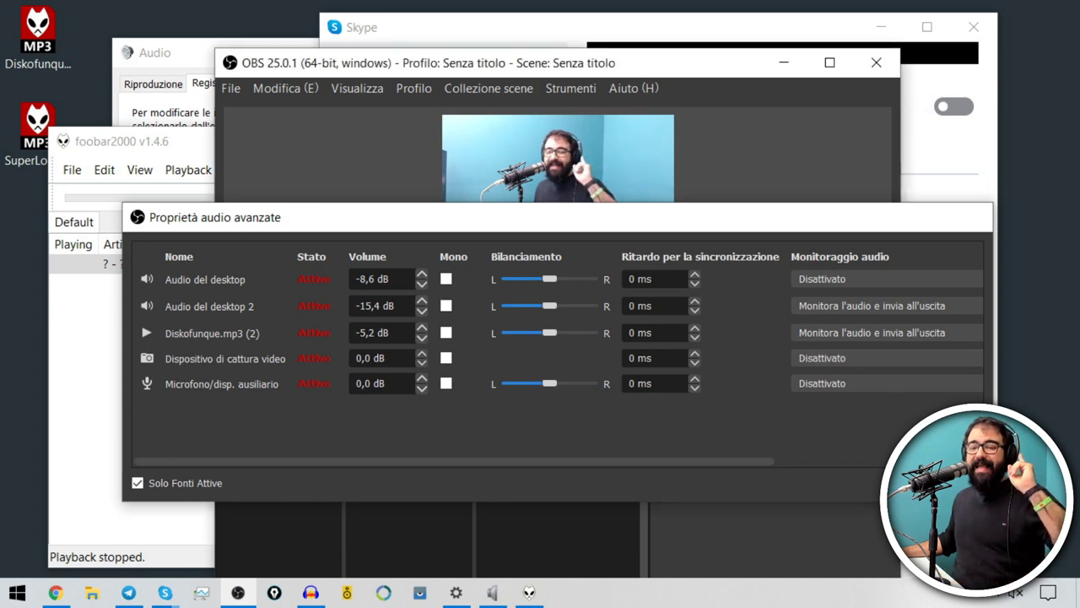
key("Escape")
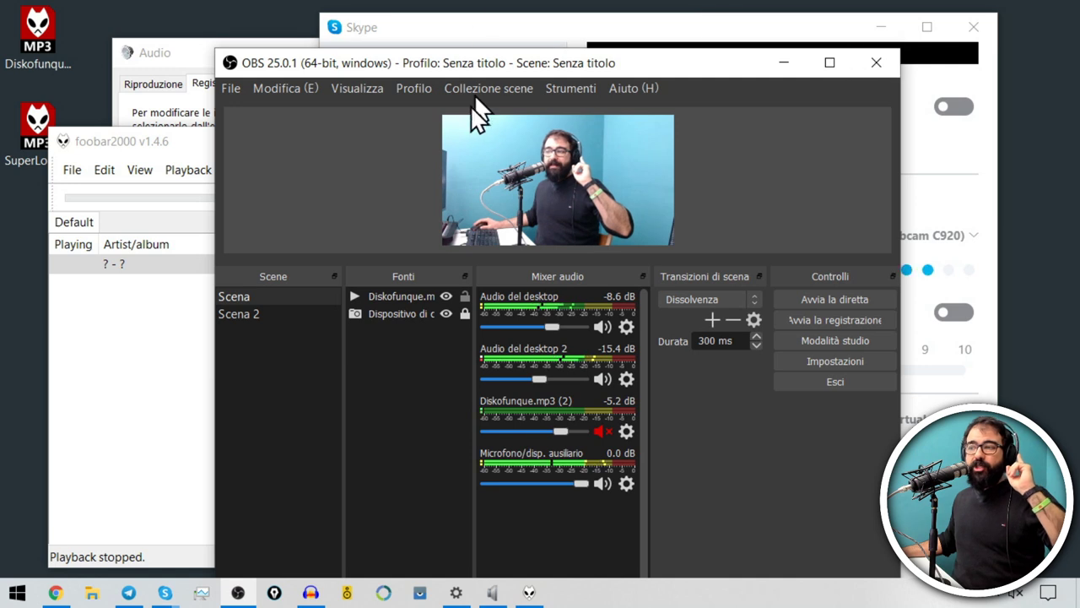
Replay the Skype speaker test while comparing the OBS mixer levels, repositioning the OBS window to uncover more of the Skype settings.
left_click(525, 38)
left_click(650, 530)
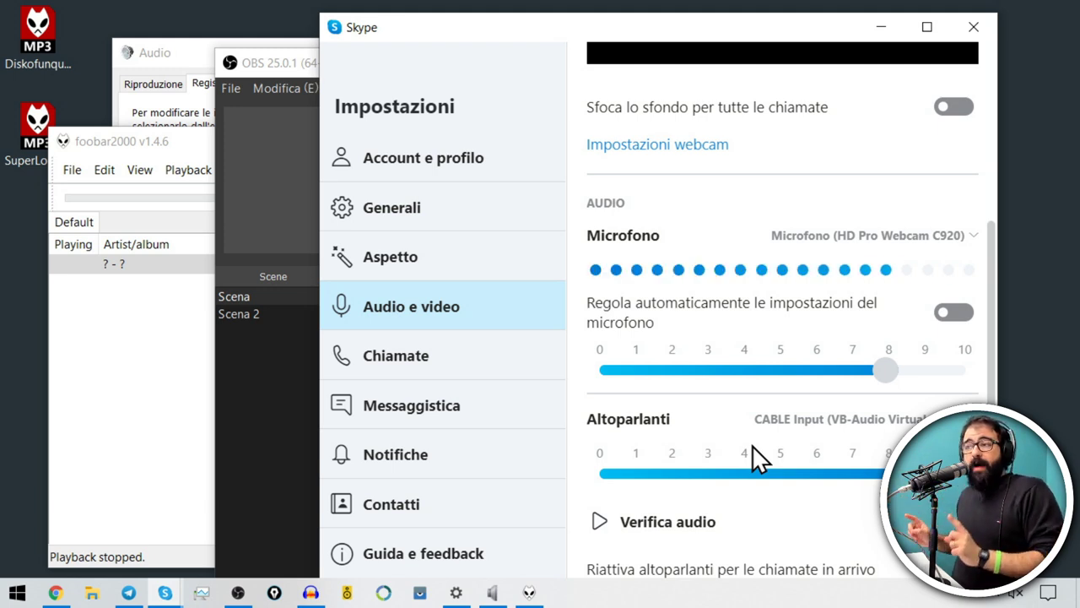
left_click(268, 457)
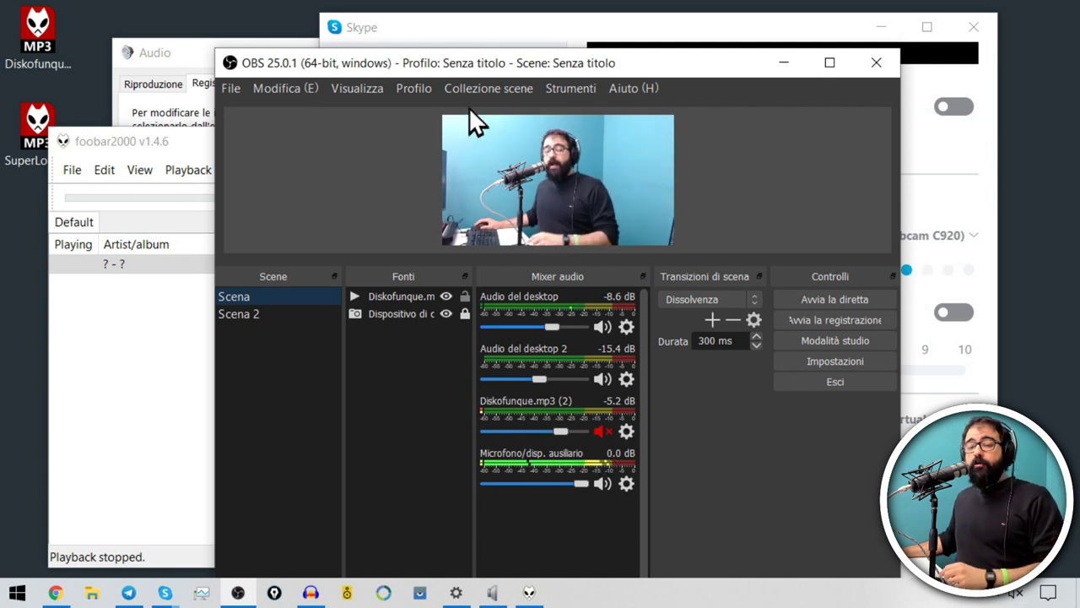
left_click_drag(570, 66, 424, 61)
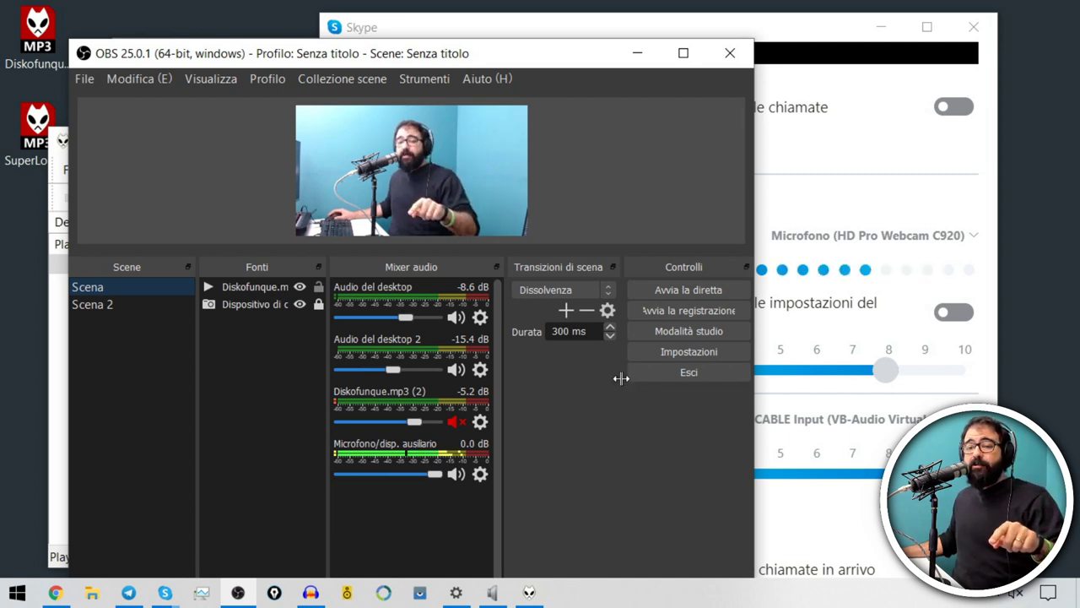
left_click(799, 51)
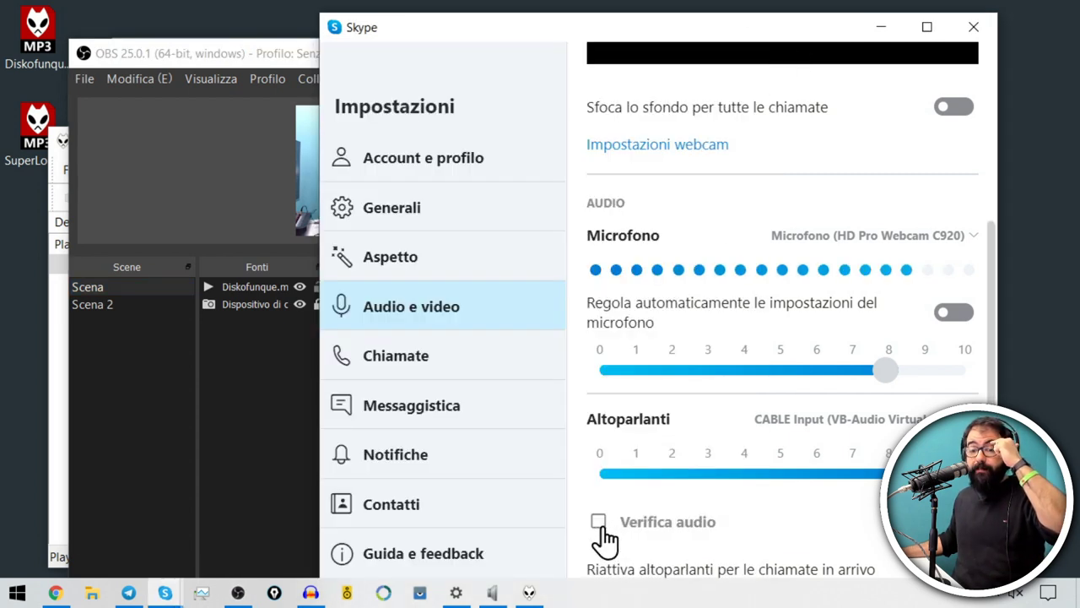
left_click(250, 52)
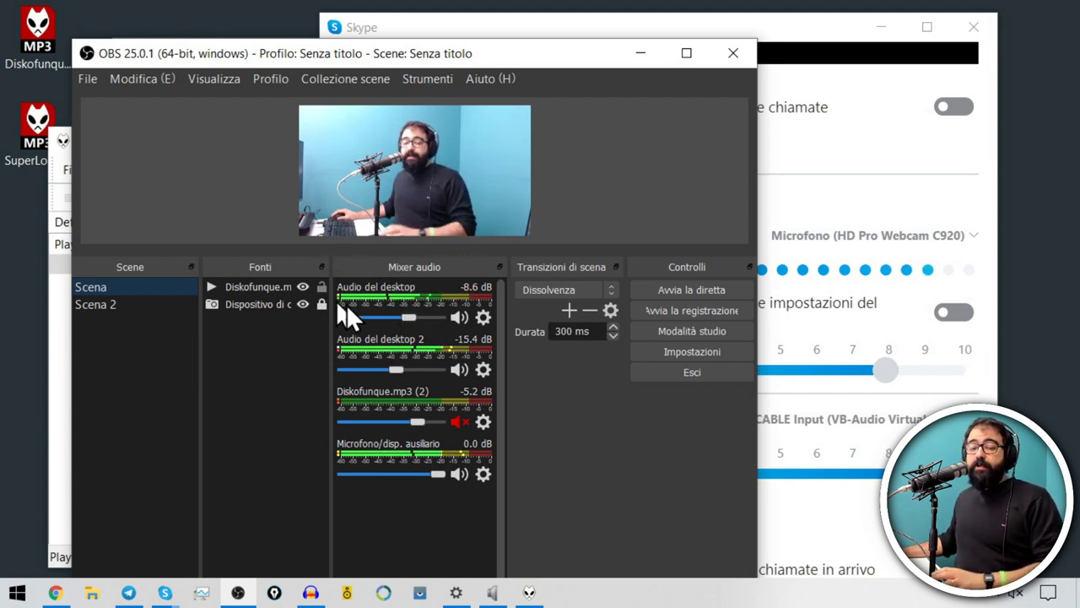
Briefly mute and unmute Audio del desktop in the OBS mixer and check which Windows playback device is selected.
left_click(460, 317)
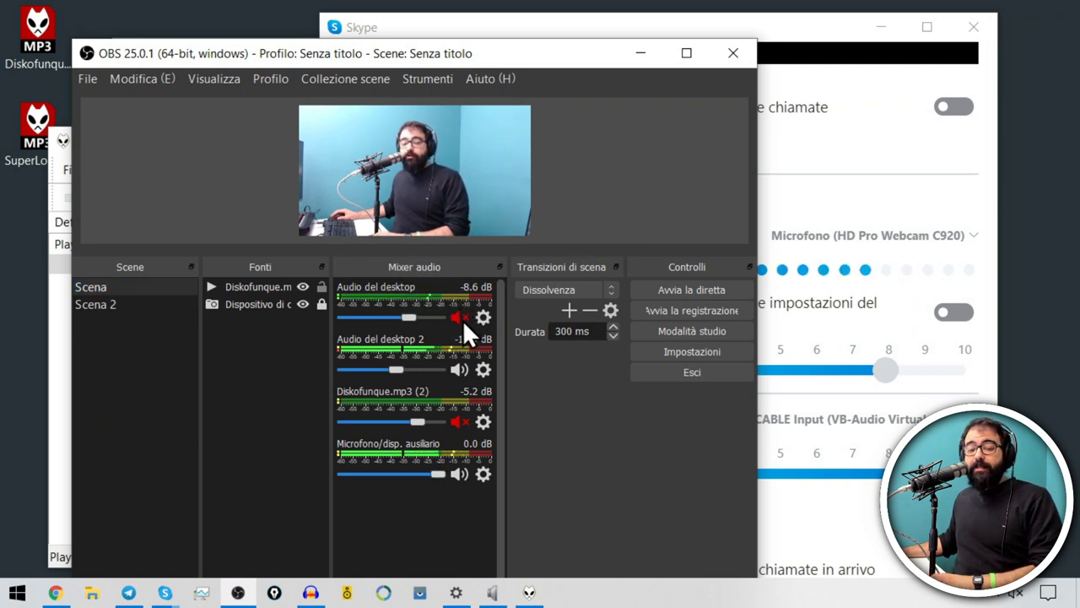
left_click(458, 318)
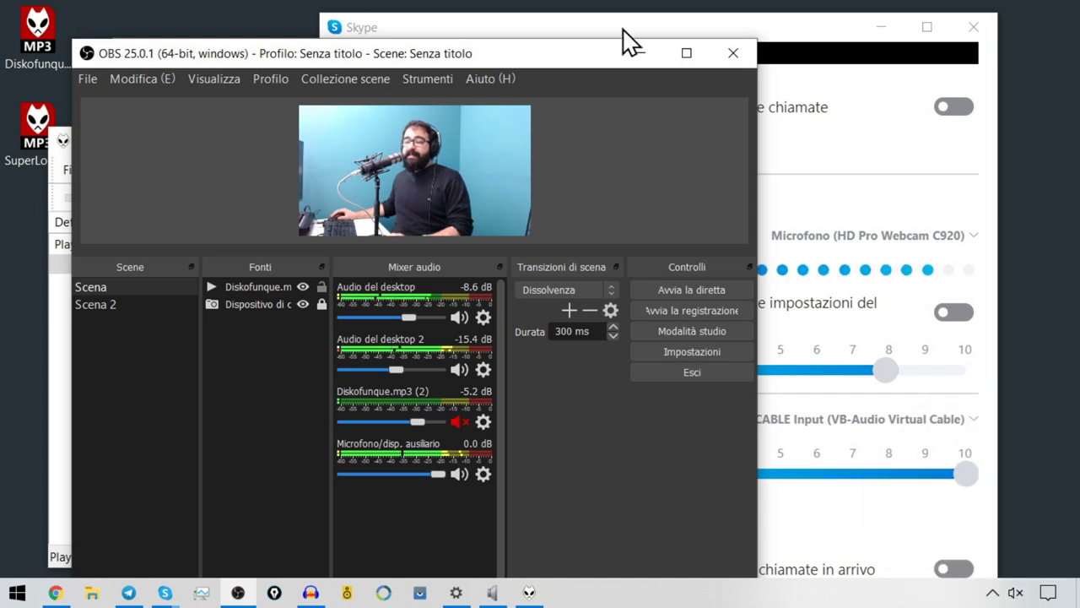
left_click(1015, 593)
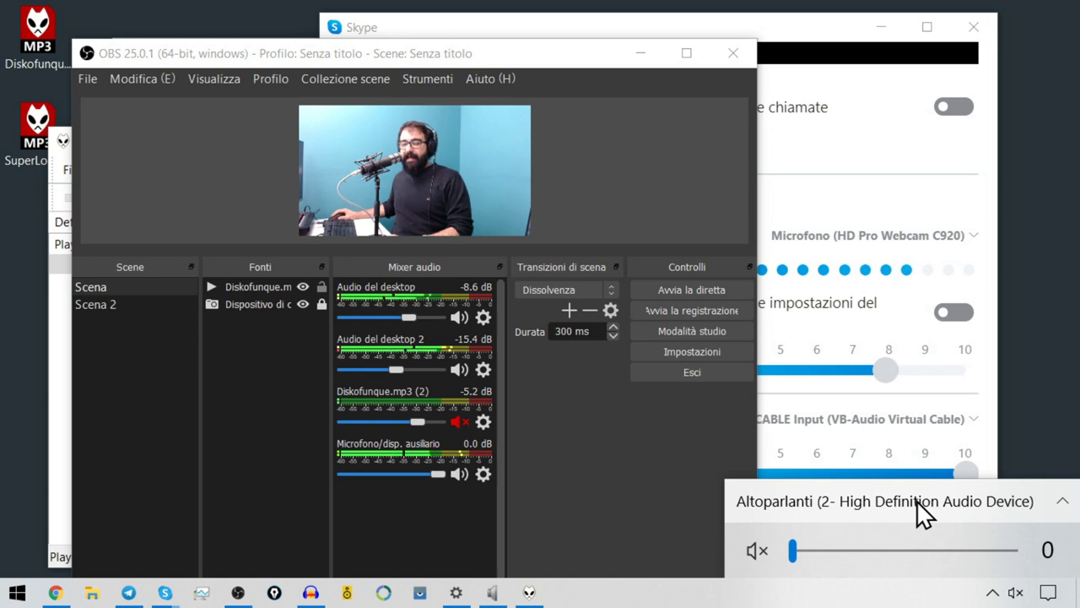
left_click(587, 407)
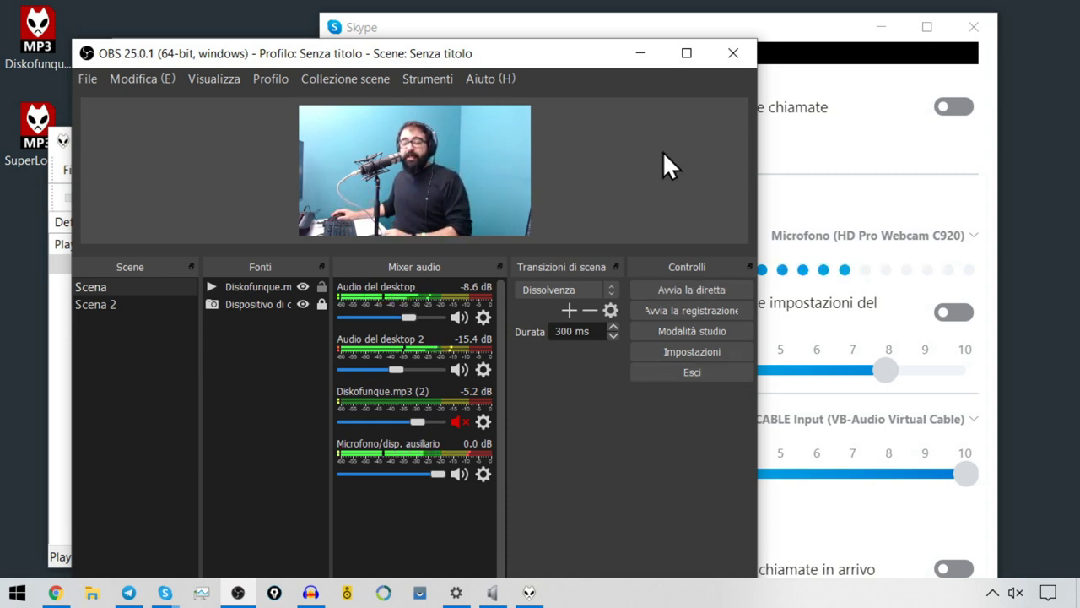
Minimize the OBS, Skype and foobar2000 windows to leave only the Windows Audio dialog on the desktop.
left_click(815, 39)
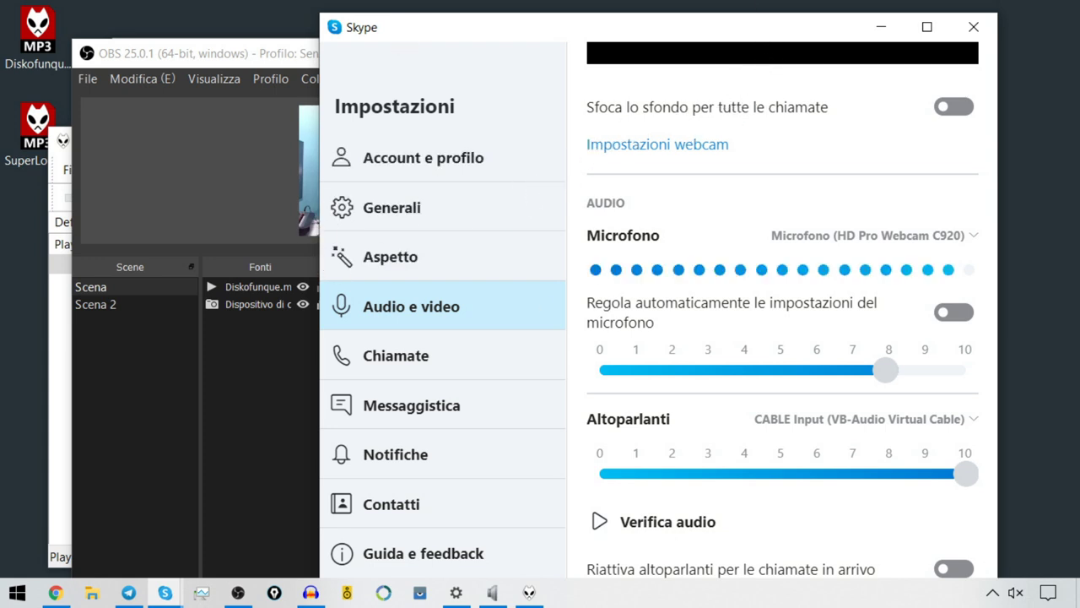
left_click(196, 52)
left_click(639, 51)
left_click(881, 27)
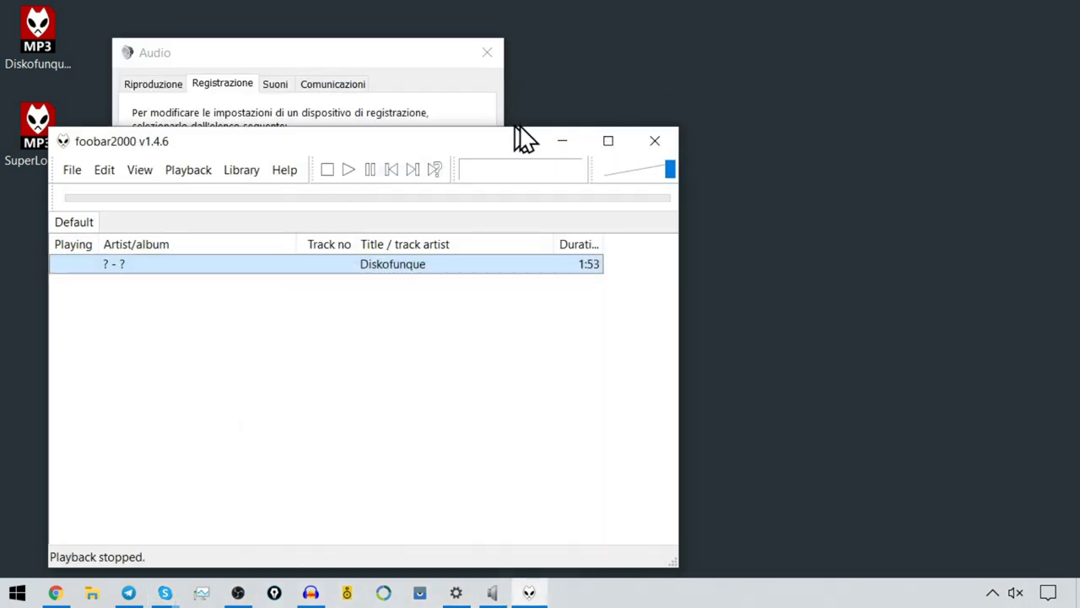
left_click(566, 142)
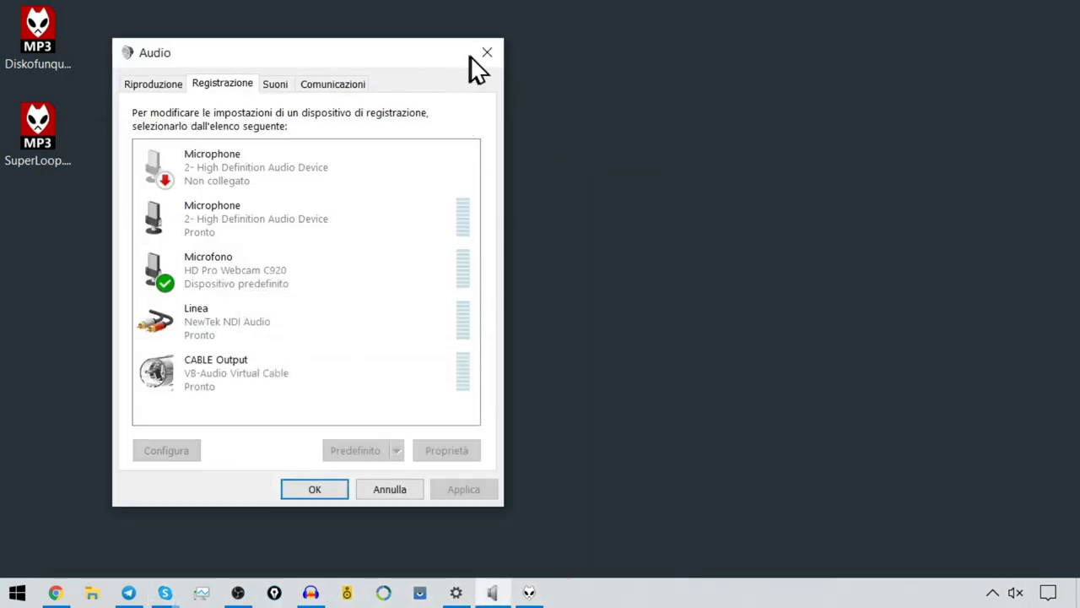
Select CABLE Input (VB-Audio Virtual Cable) as the Windows playback device.
left_click(1016, 591)
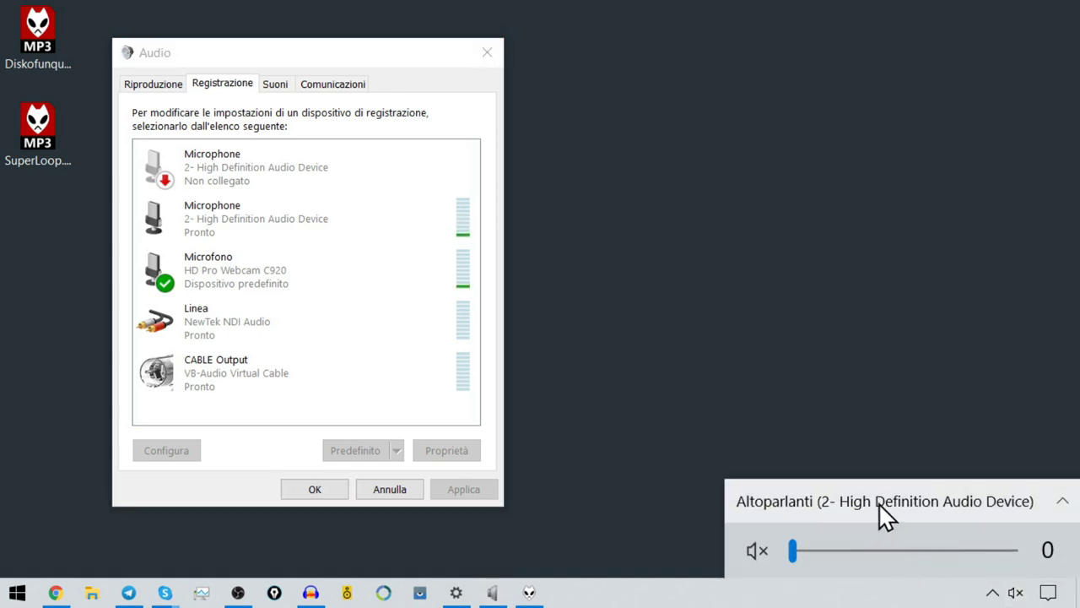
left_click(882, 501)
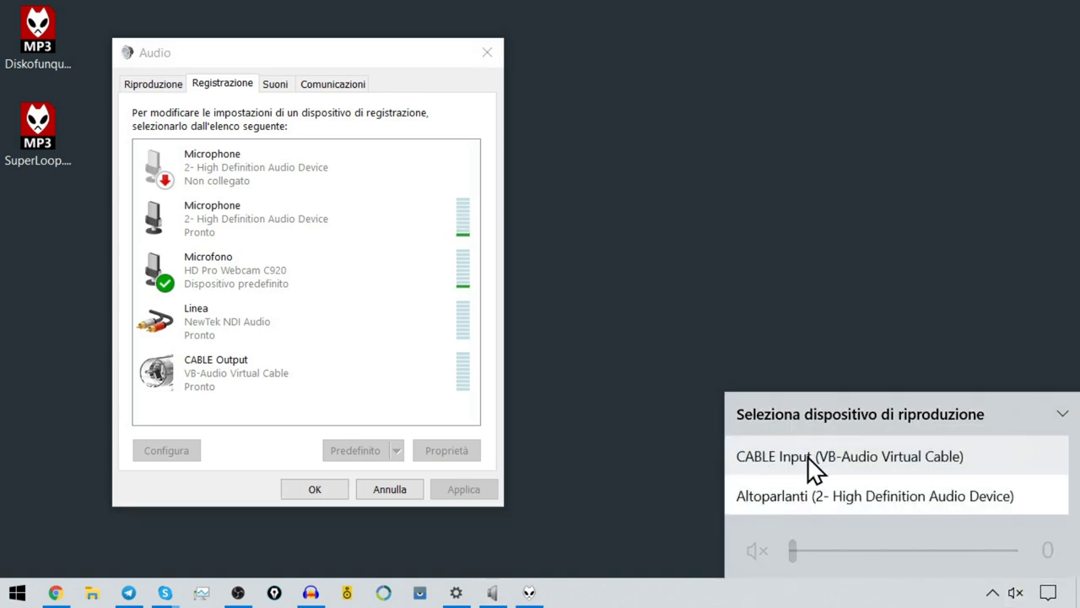
left_click(810, 457)
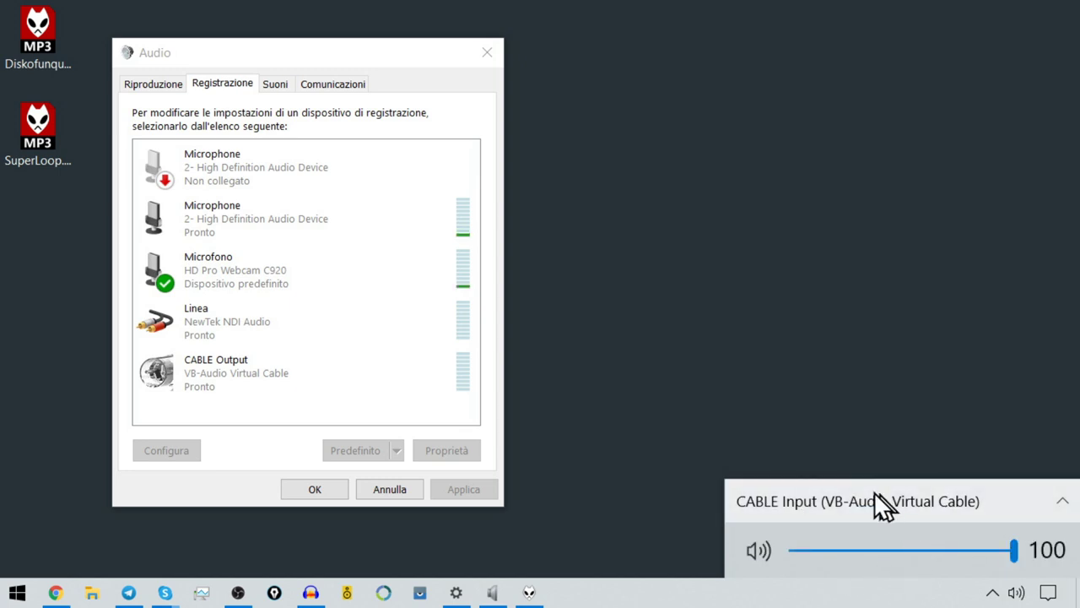
left_click(665, 228)
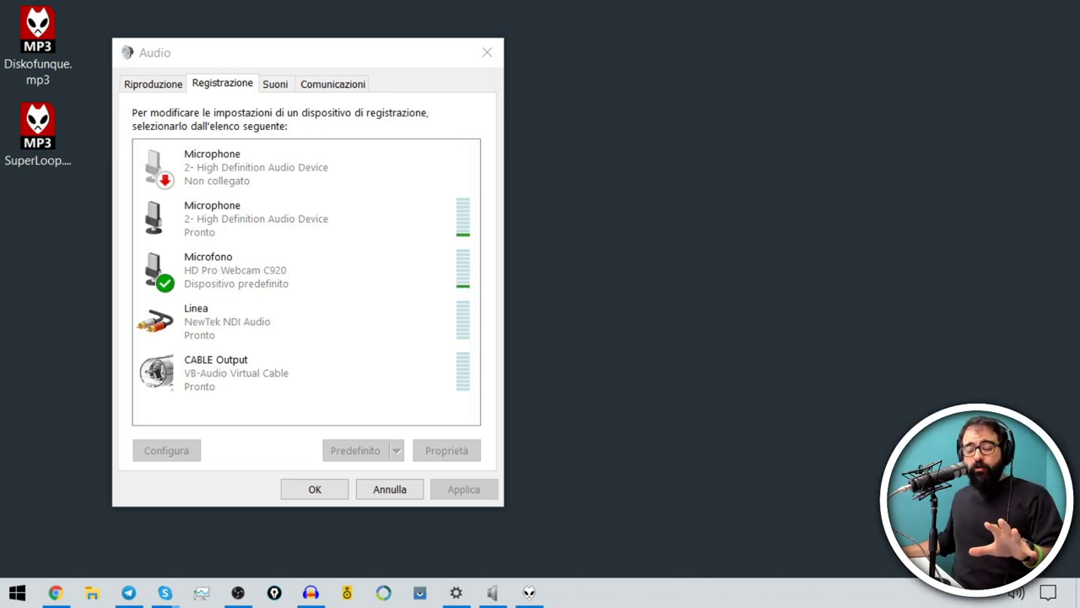
Switch to Chrome to briefly play and pause the YouTube video, then bring OBS forward and close it.
left_click(56, 593)
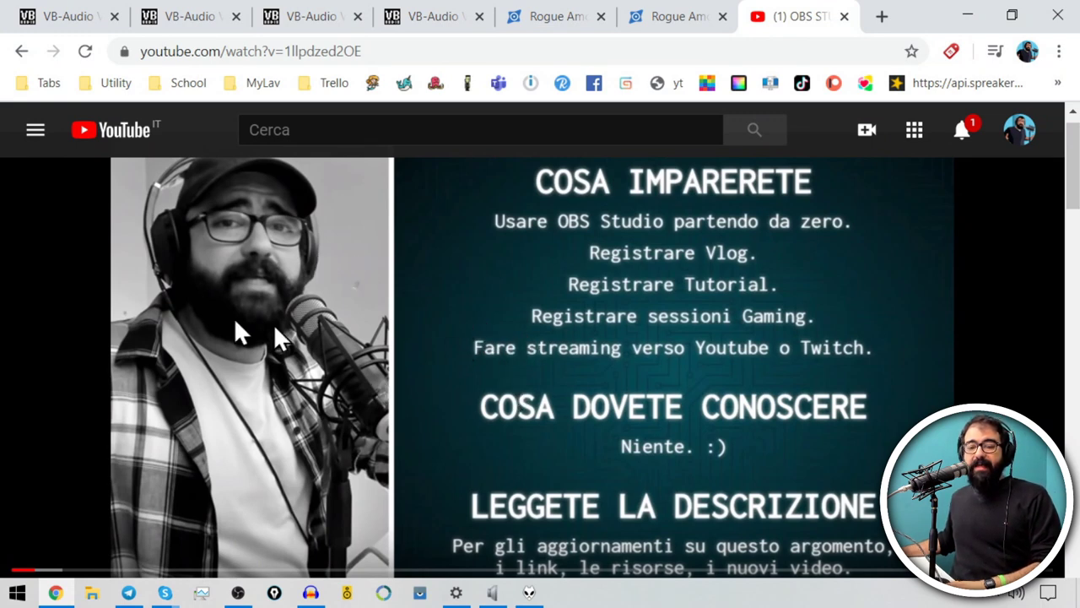
left_click(538, 414)
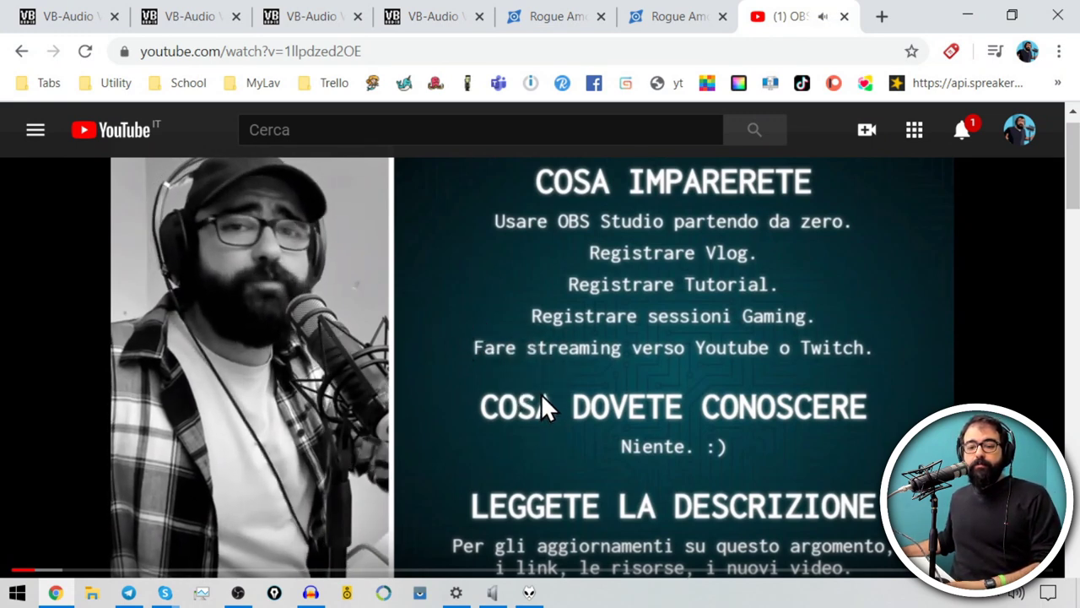
left_click(567, 369)
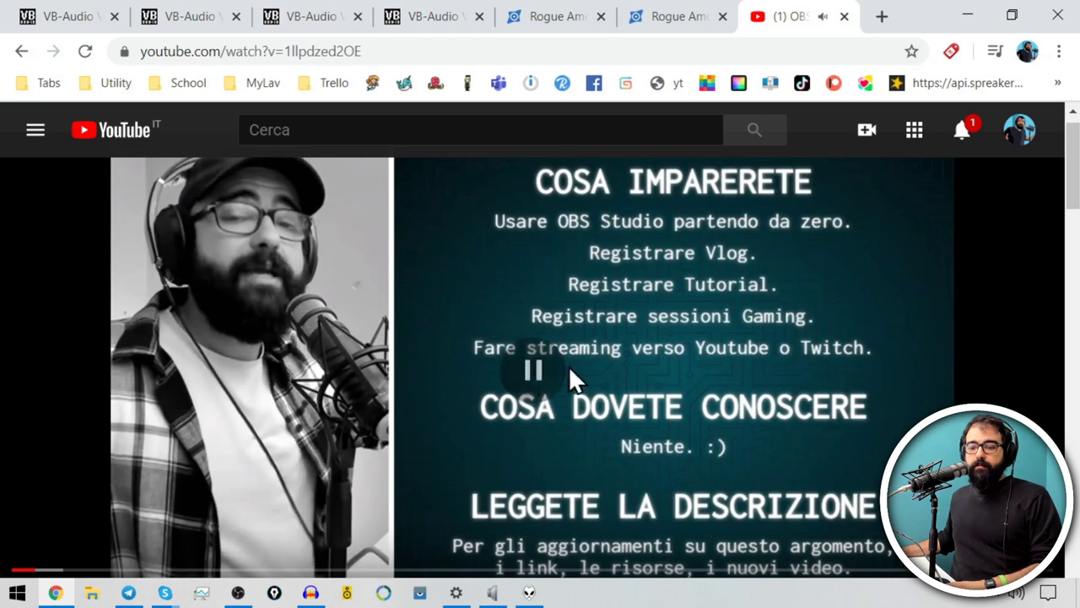
left_click(238, 592)
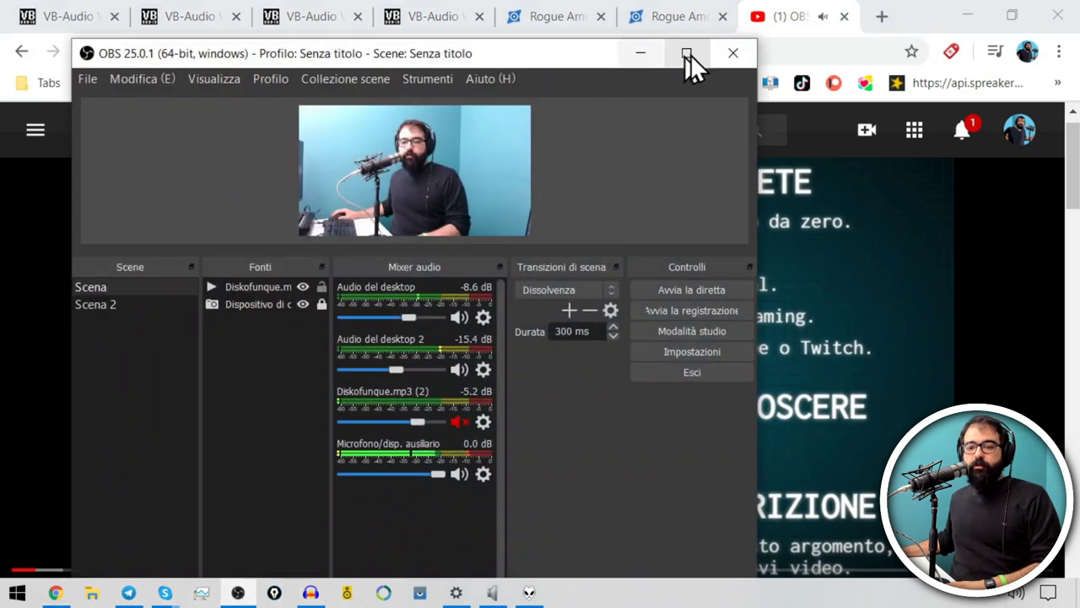
left_click(728, 54)
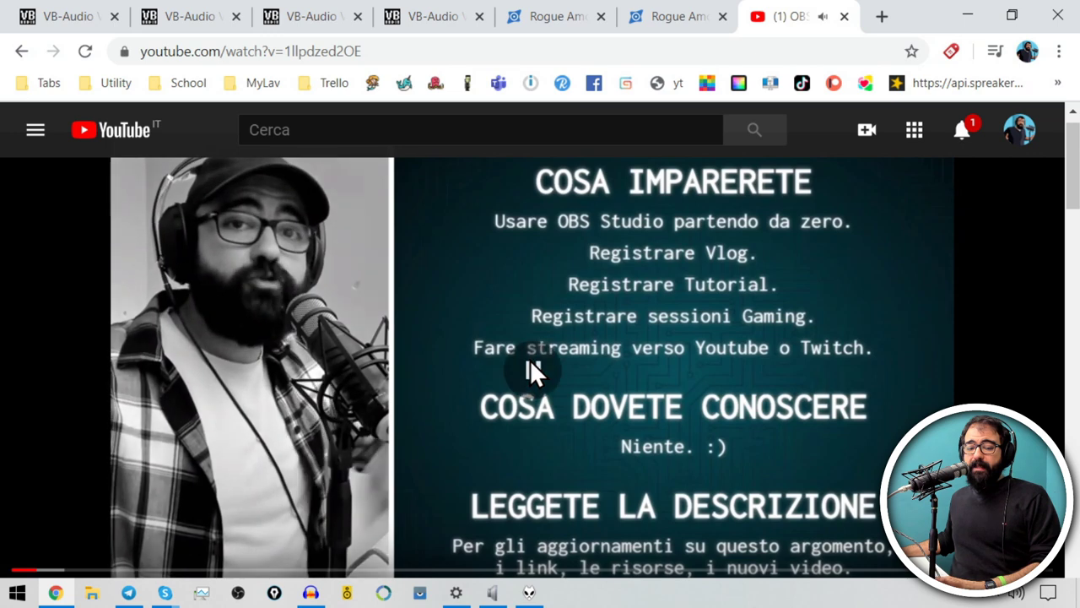
Record the YouTube video's audio in Audacity from CABLE Output while the video plays in Chrome, and stop the recording.
left_click(311, 592)
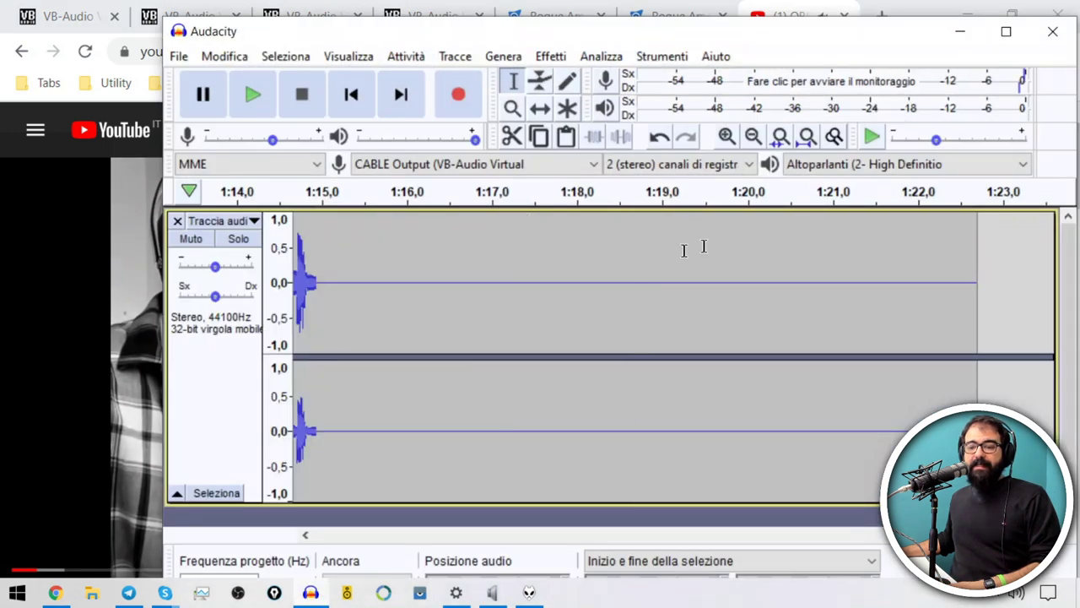
left_click(461, 96)
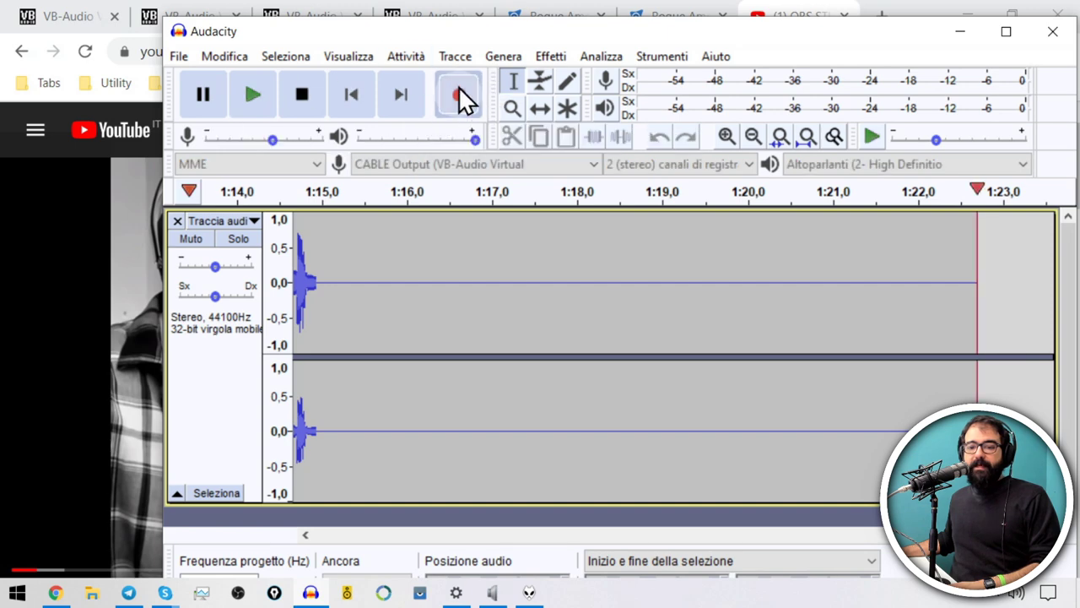
left_click(35, 316)
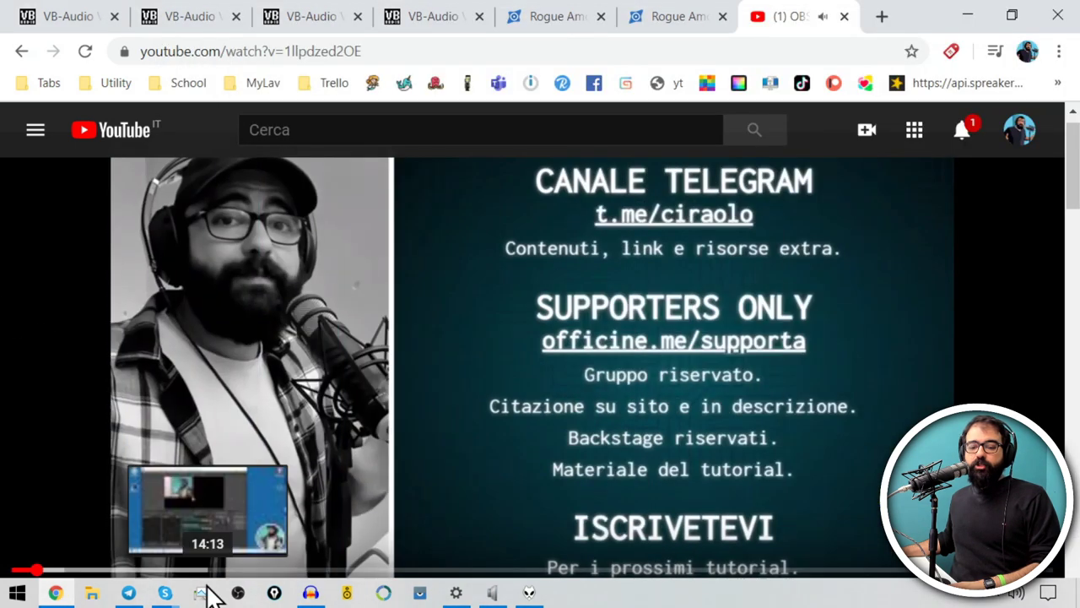
left_click(310, 592)
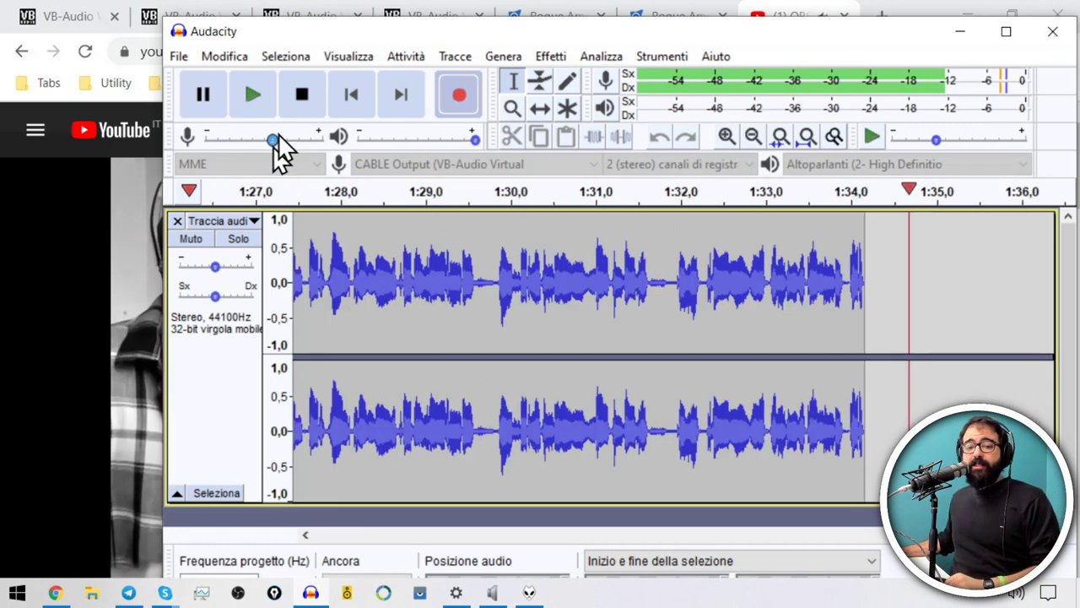
left_click(303, 100)
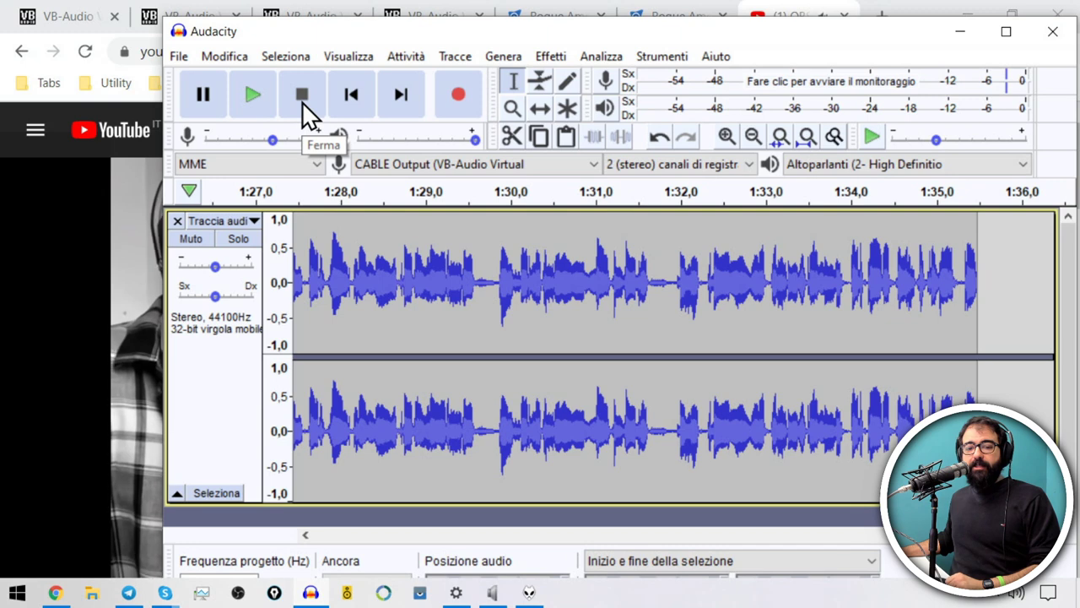
Enable Software Playthrough dell'ingresso in Audacity's recording preferences and apply the change.
left_click(238, 60)
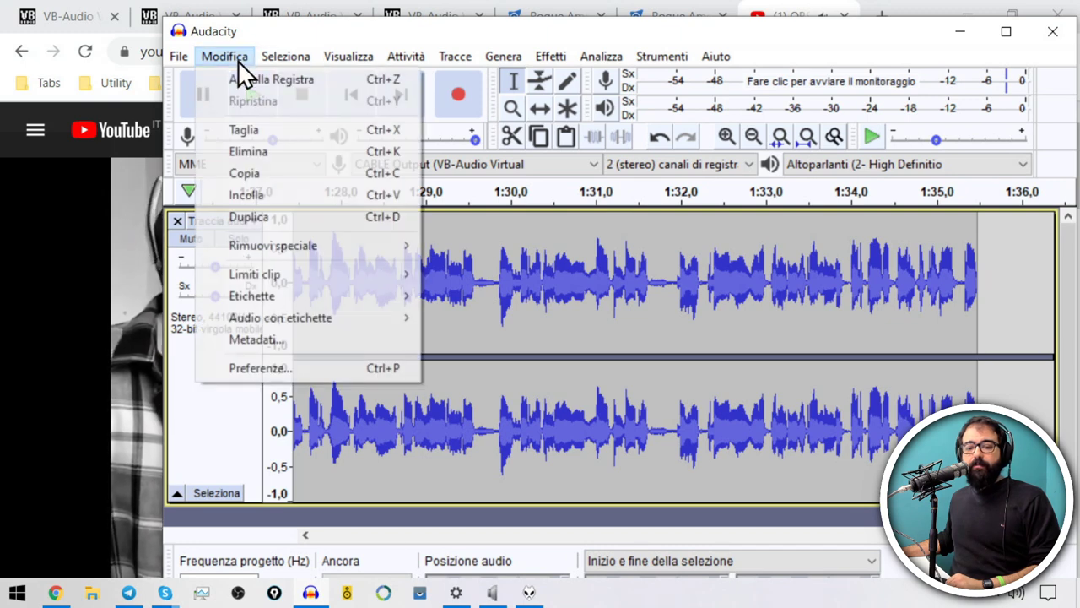
left_click(296, 368)
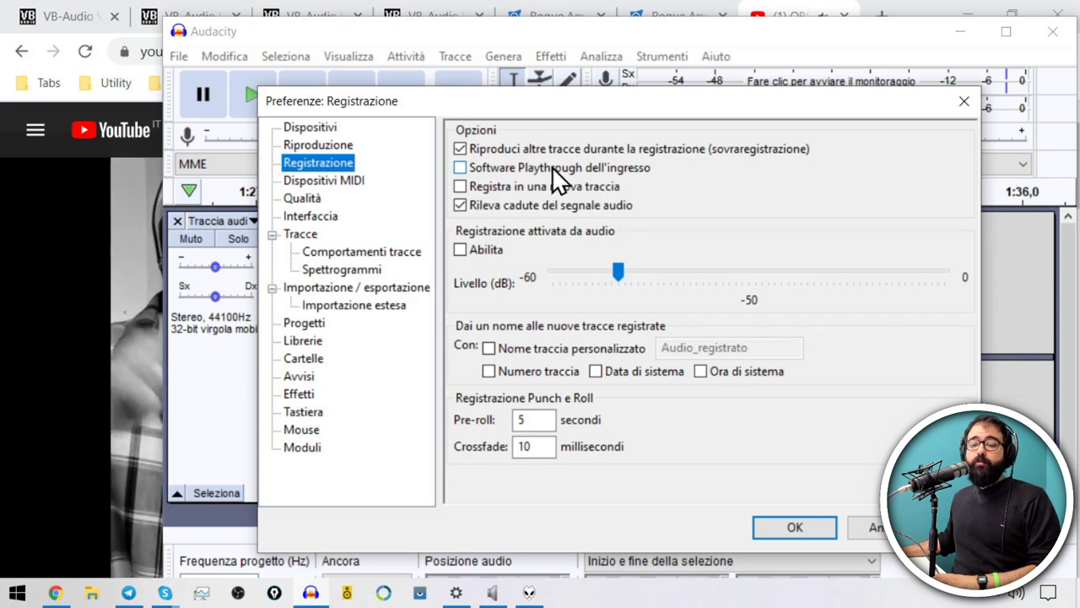
left_click(460, 167)
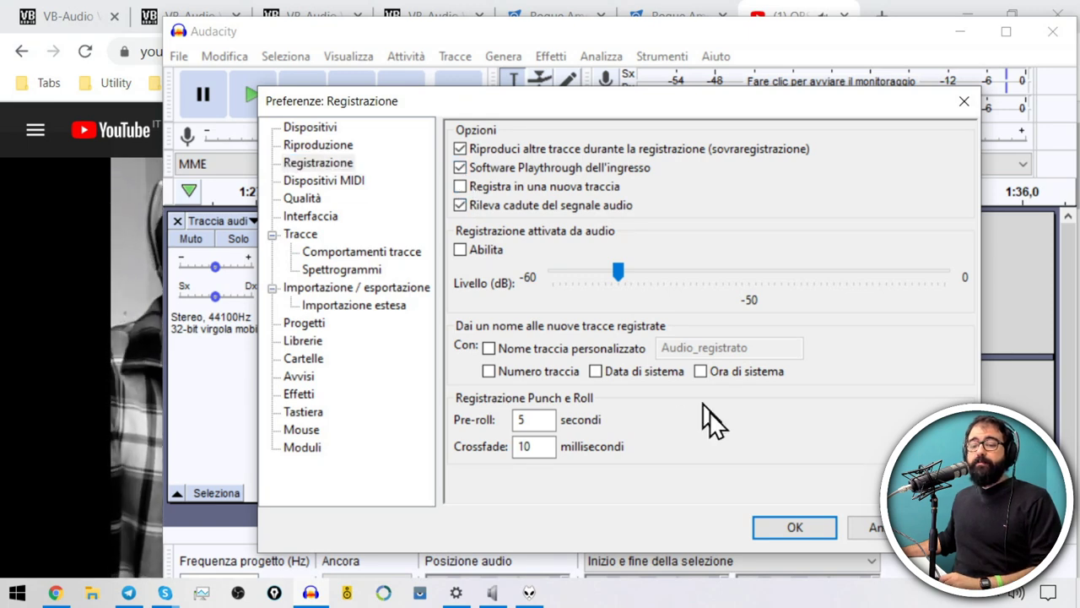
left_click(792, 532)
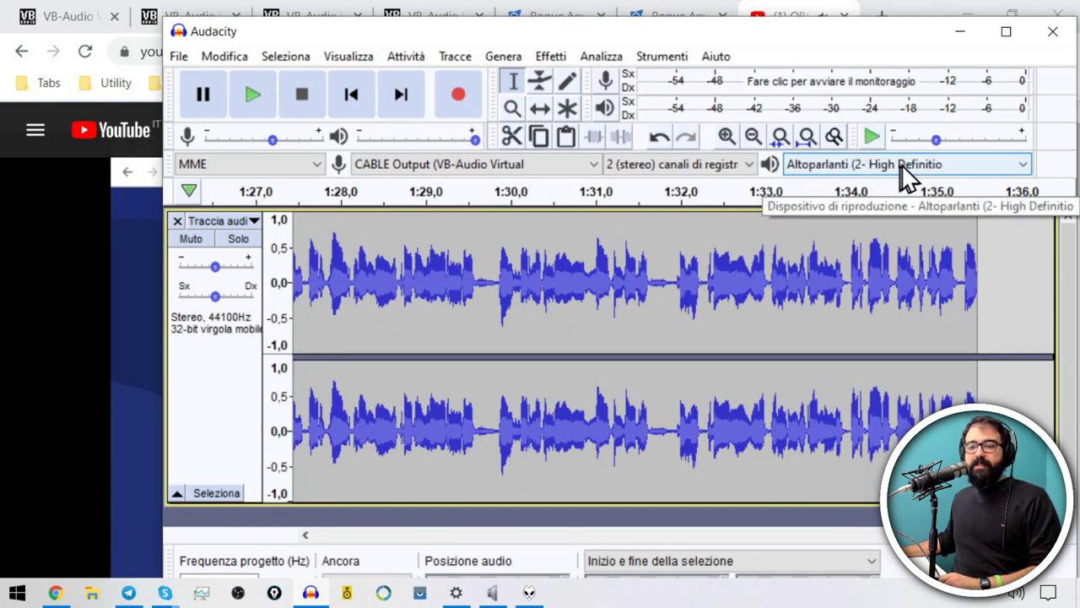
Start input level monitoring and select Altoparlanti (2- High Definitio) as Audacity's playback device.
left_click(880, 107)
left_click(890, 166)
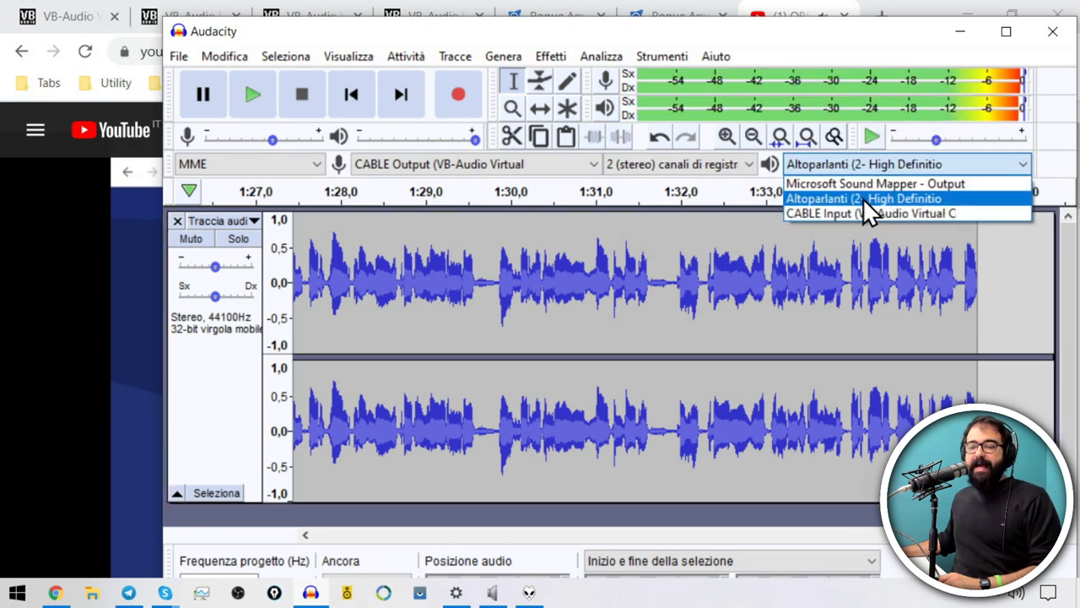
left_click(863, 197)
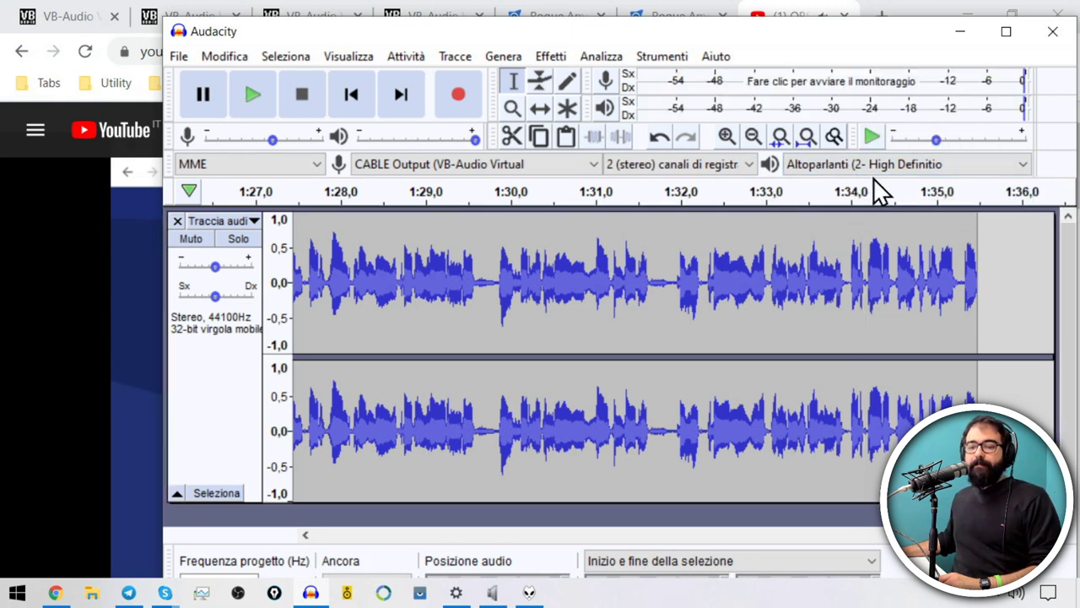
Record system audio from CABLE Output with playthrough to the speakers, check the Windows output device during recording, and stop the recording.
left_click(458, 94)
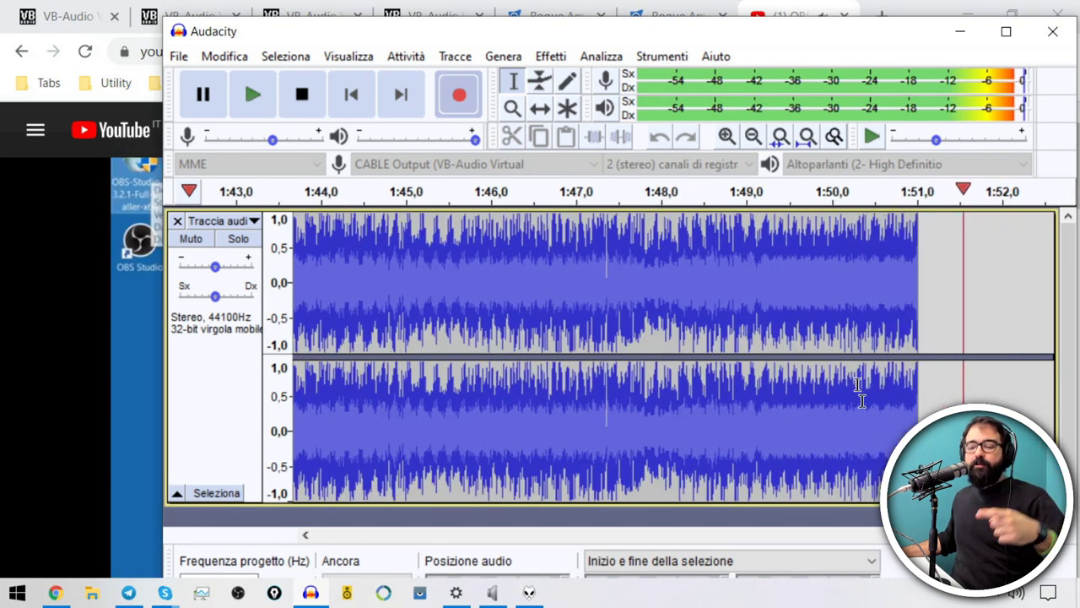
left_click(1016, 594)
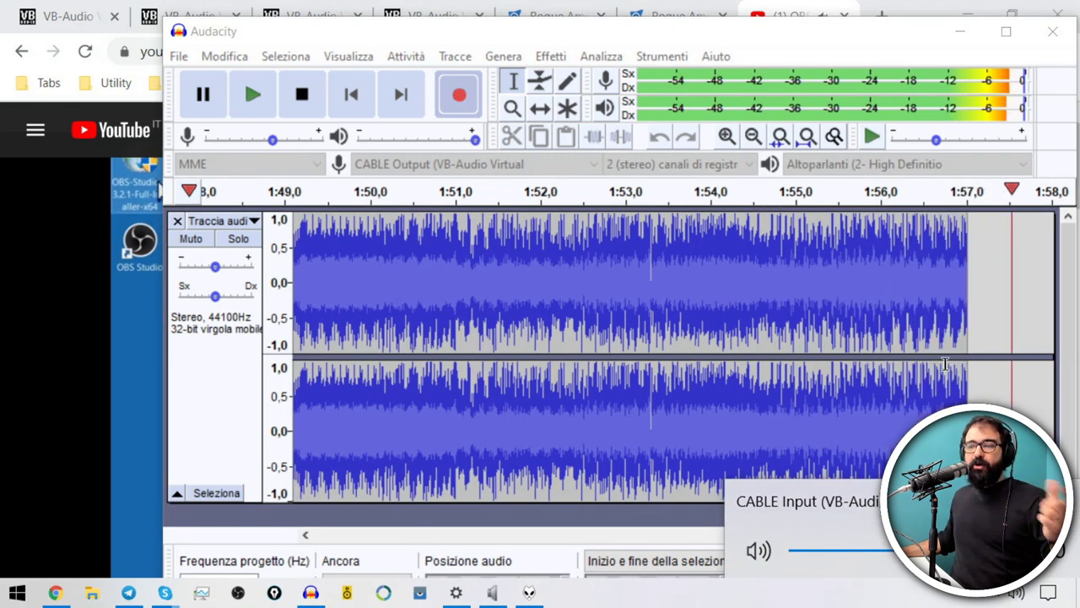
left_click(828, 41)
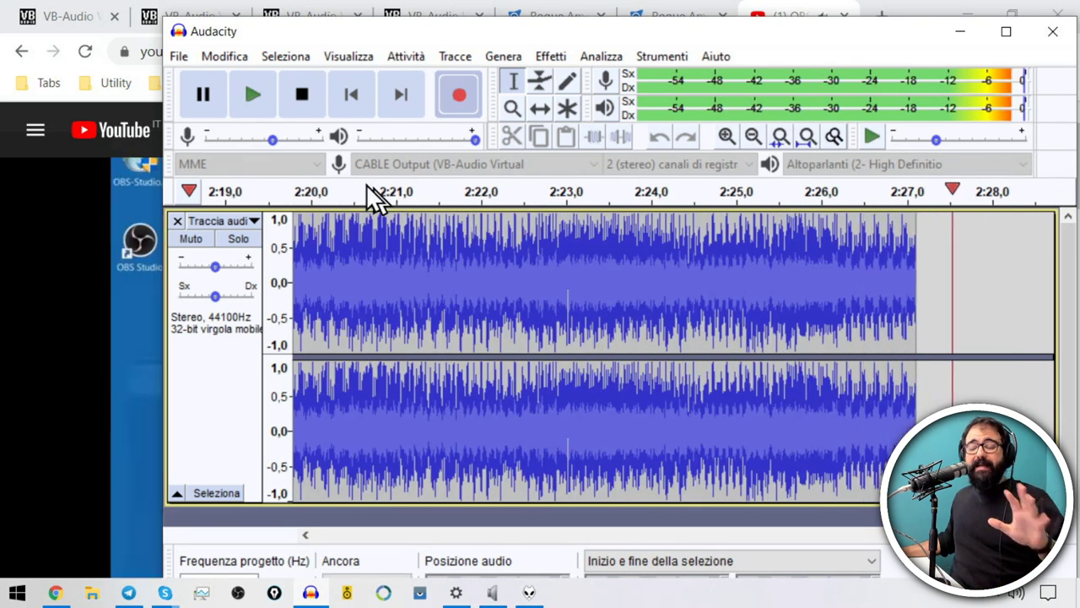
left_click(224, 56)
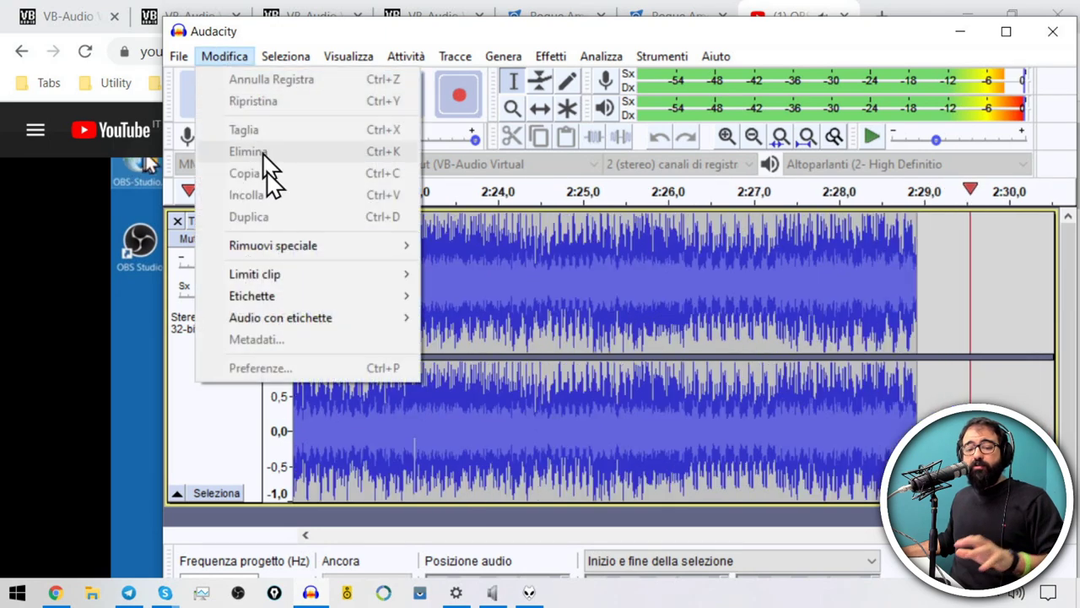
left_click(551, 56)
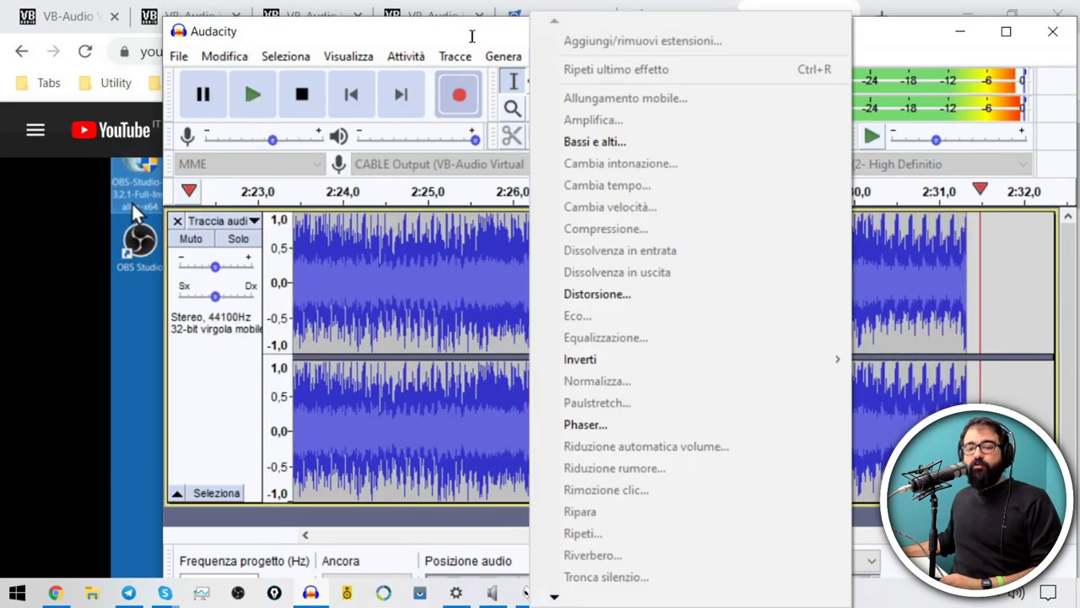
left_click(466, 68)
left_click(302, 94)
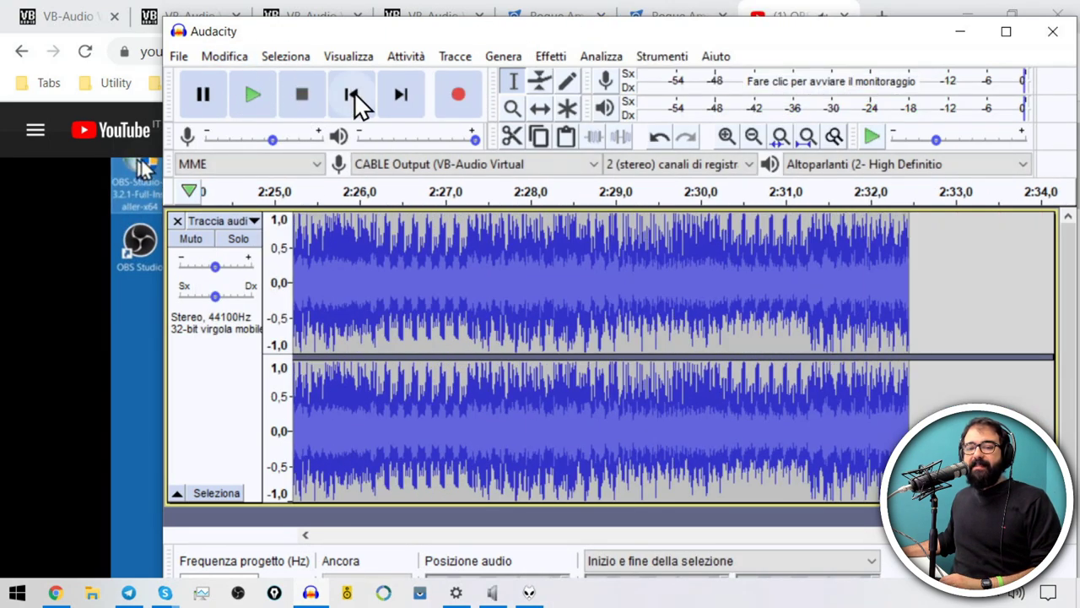
Disable Software Playthrough dell'ingresso in Audacity's recording preferences and apply the change.
left_click(238, 59)
left_click(288, 371)
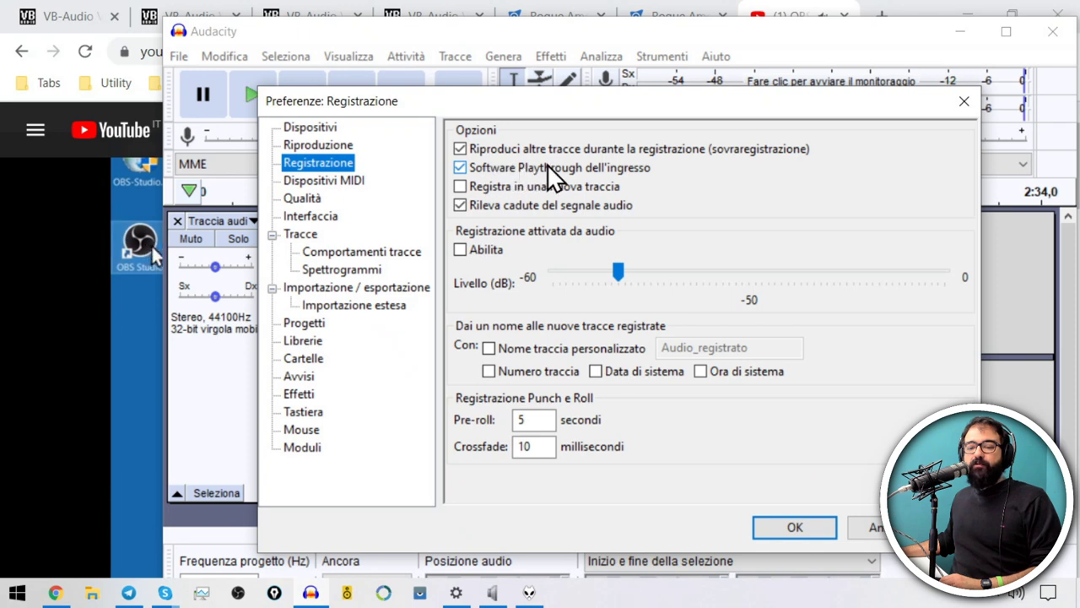
left_click(460, 167)
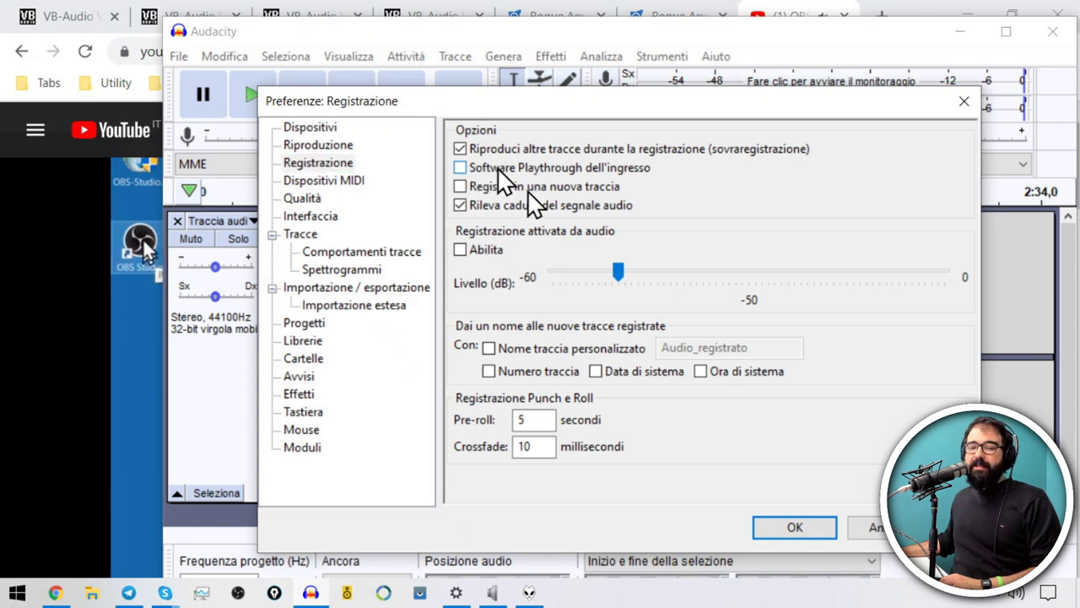
left_click(794, 525)
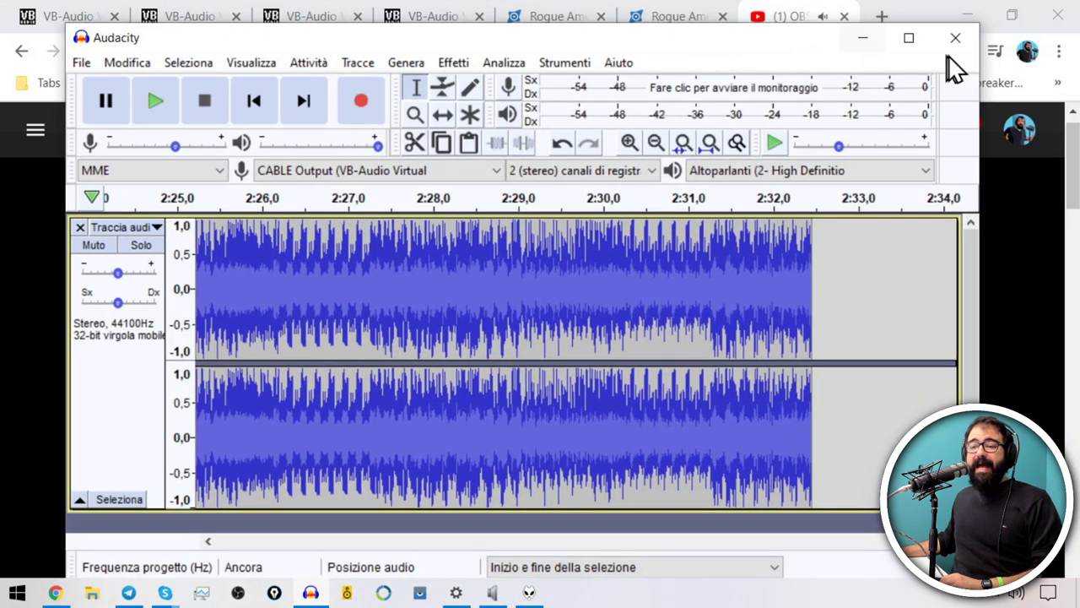
Close the Audacity project window.
left_click(955, 37)
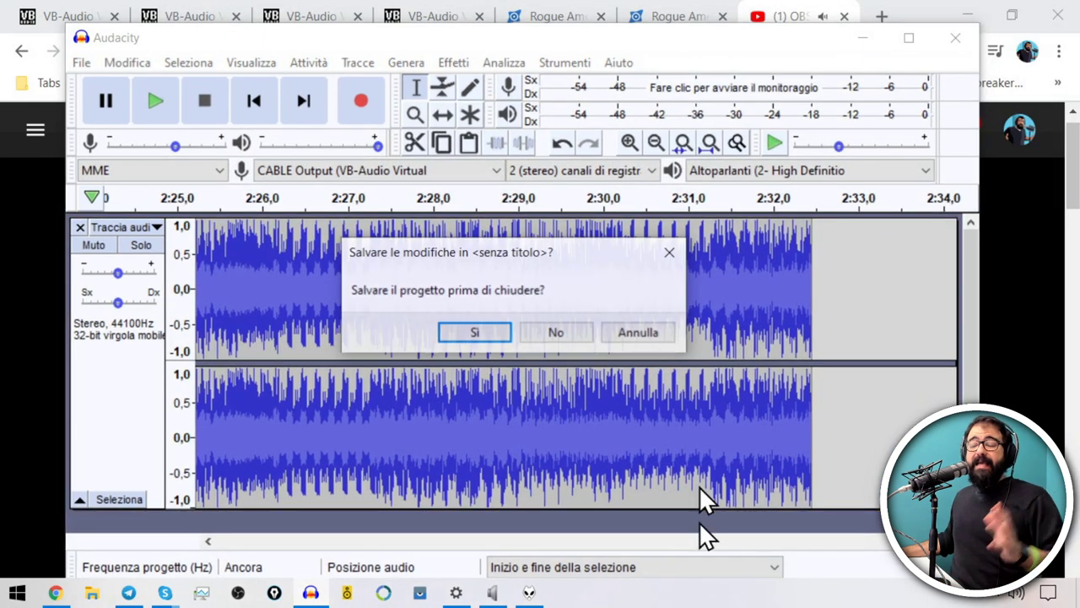